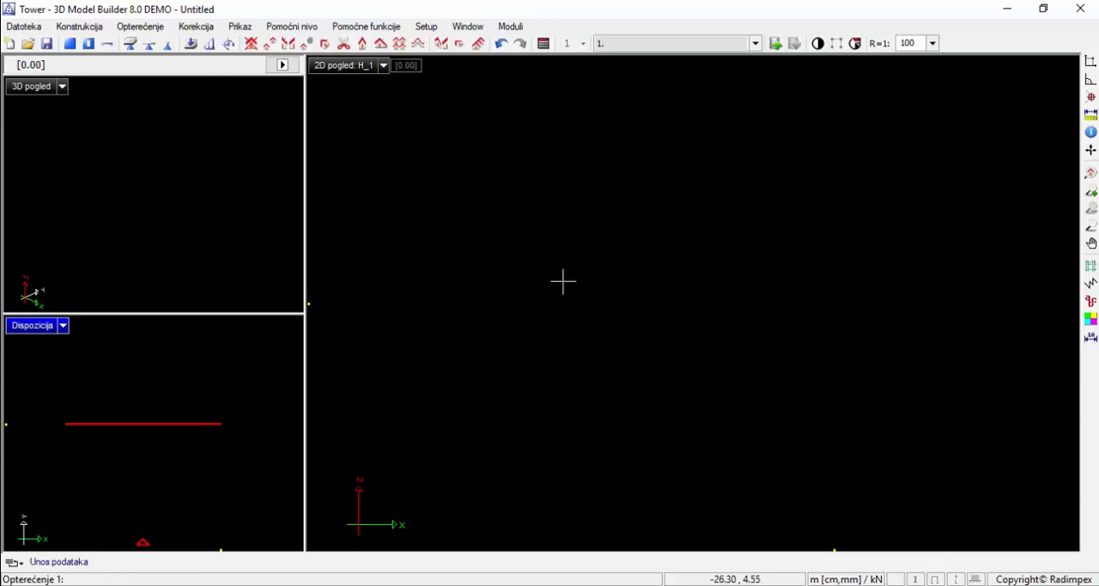
Add two vertical grid axes in the 2D view at successive spacings of 6.00 m and 2.00 m
{"action": "left_click", "coordinate": [513, 248]}
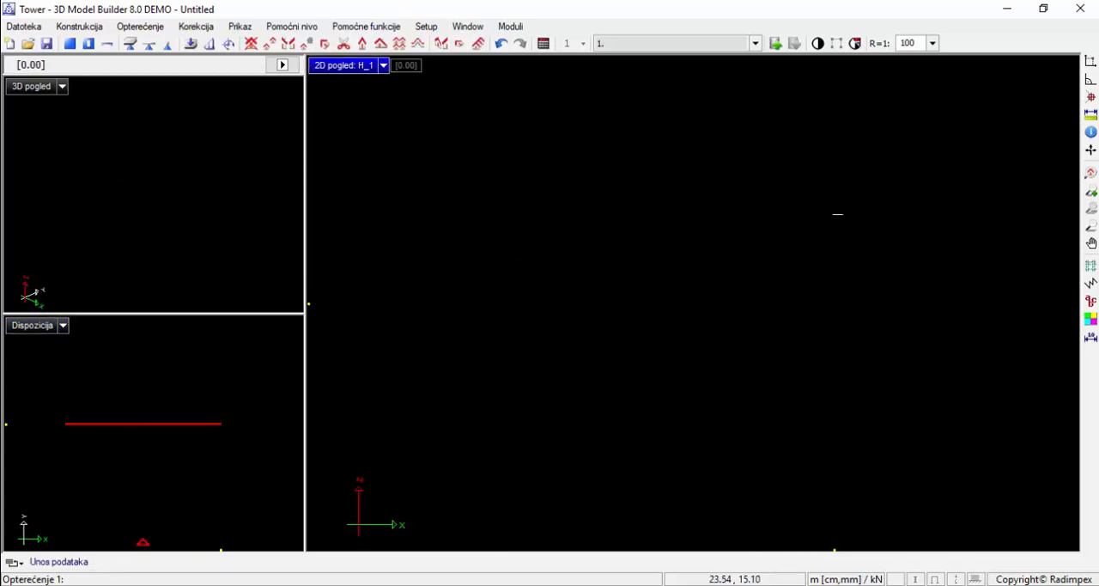
{"action": "left_click", "coordinate": [1090, 265]}
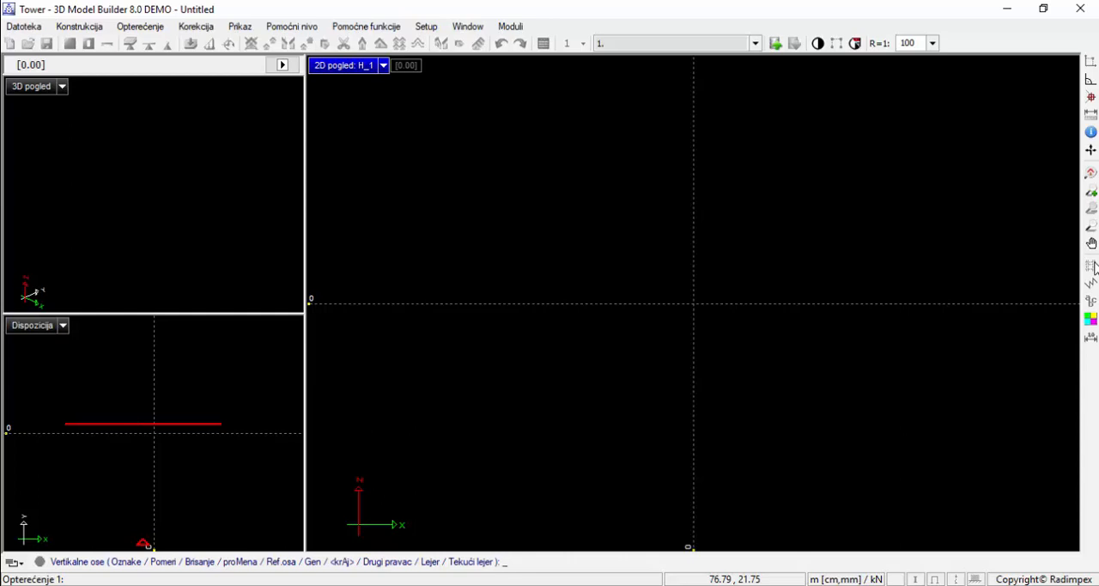
{"action": "key", "text": "Escape"}
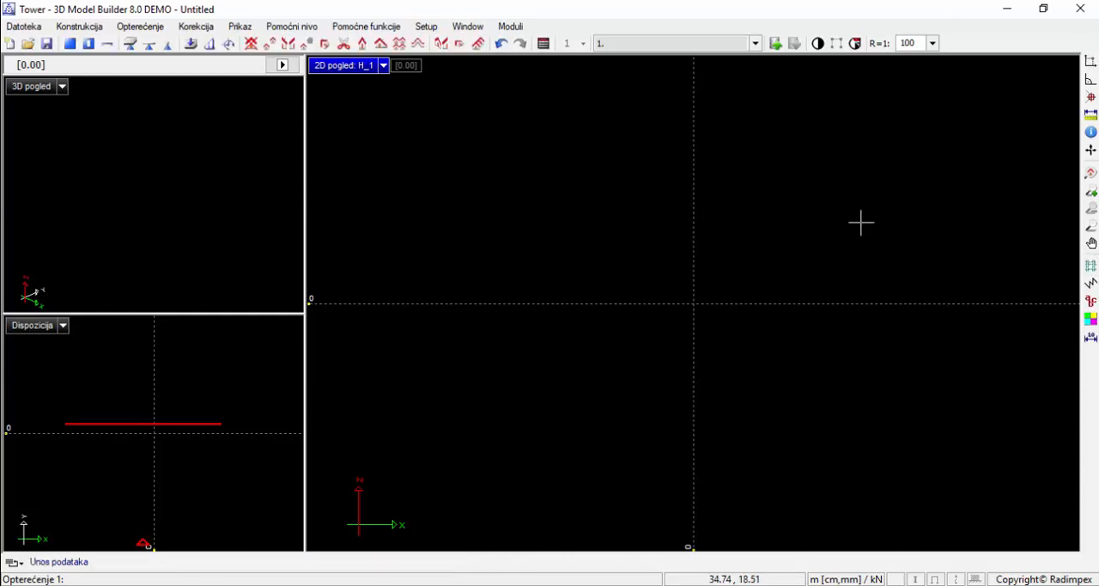
{"action": "left_click", "coordinate": [1090, 266]}
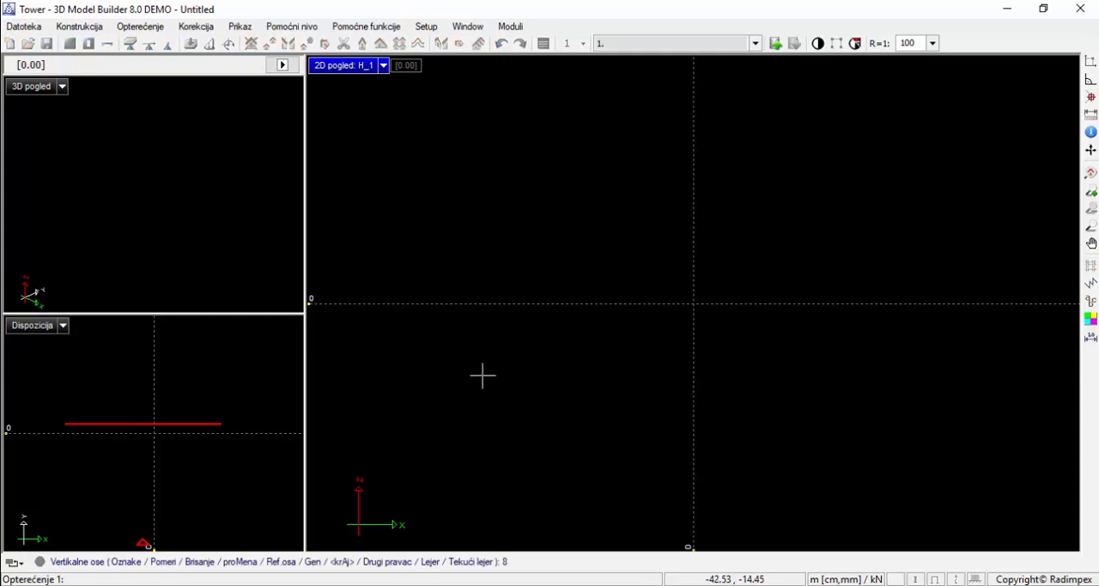
{"action": "key", "text": "Return"}
{"action": "key", "text": "Return"}
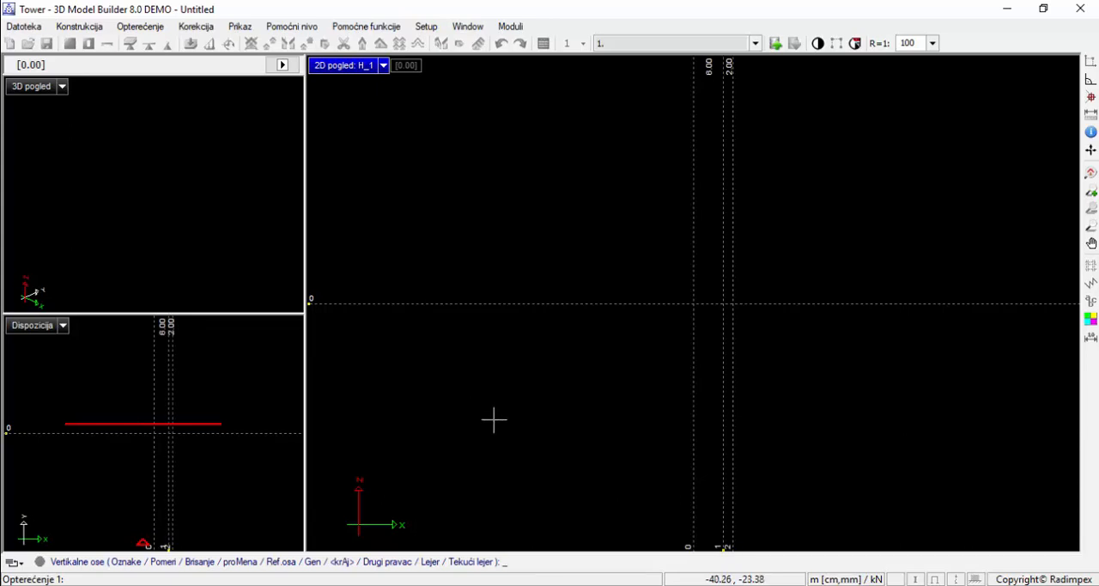
Switch to the other axis direction and add a horizontal grid axis 6.00 m above the base axis
{"action": "left_click", "coordinate": [381, 561]}
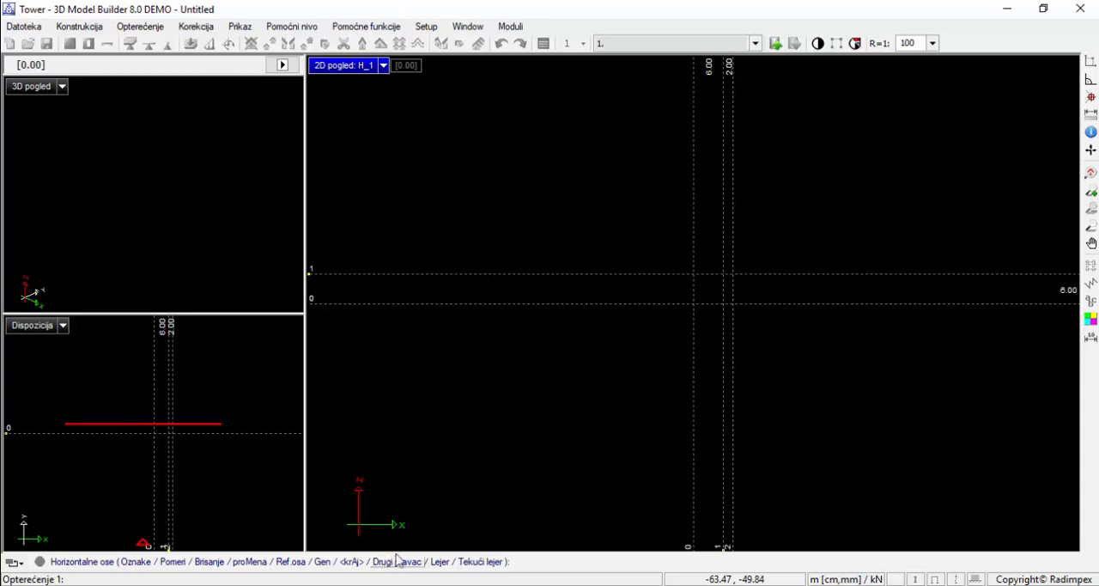
{"action": "scroll", "coordinate": [797, 318], "scroll_direction": "up", "scroll_amount": 5}
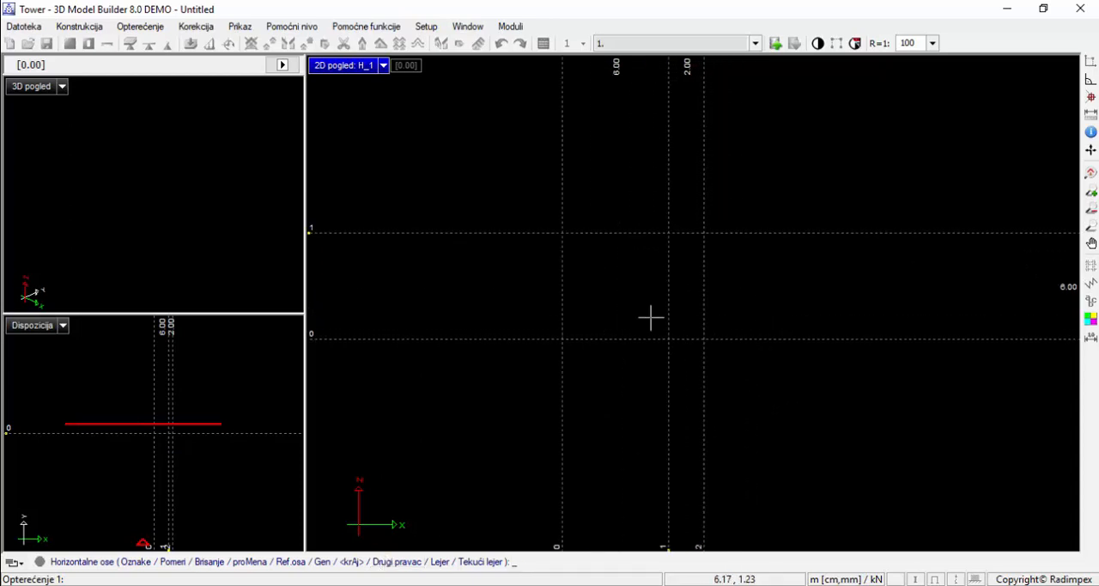
{"action": "scroll", "coordinate": [651, 318], "scroll_direction": "up", "scroll_amount": 2}
{"action": "middle_click_drag", "start_coordinate": [660, 312], "coordinate": [714, 349]}
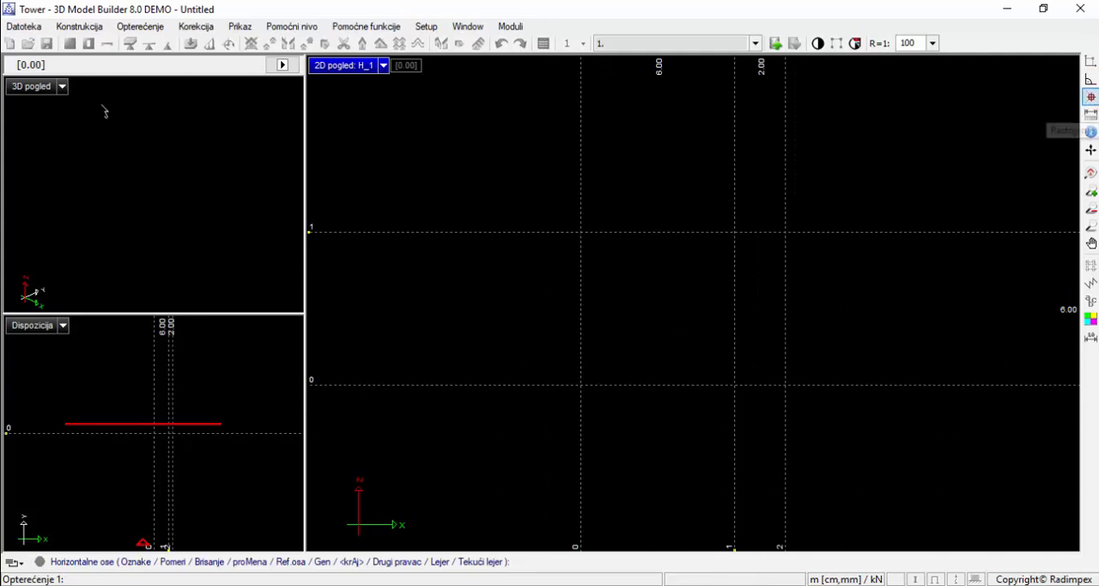
{"action": "right_click", "coordinate": [589, 246]}
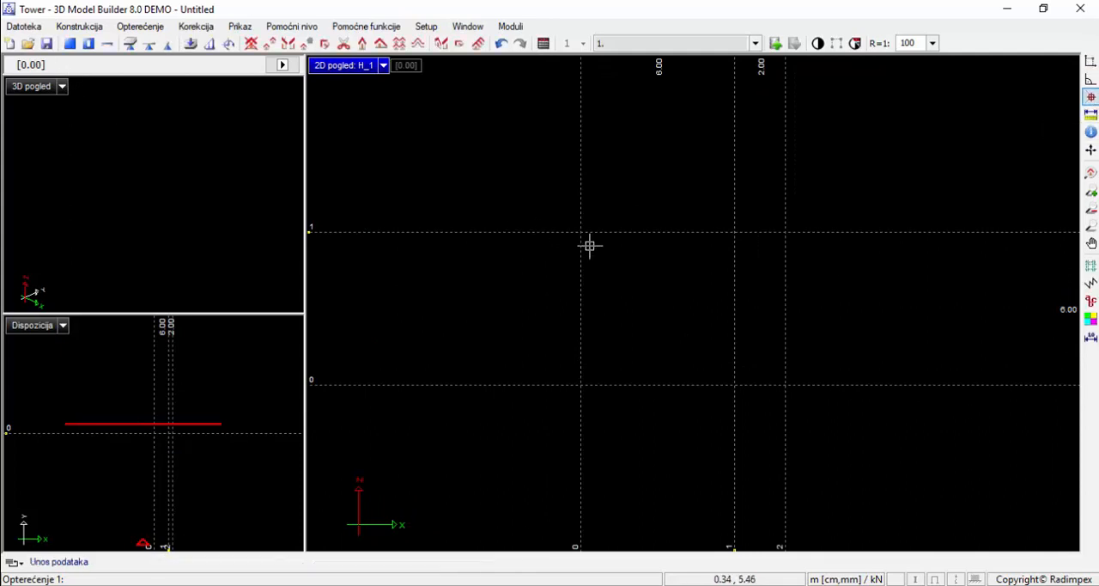
Draw a horizontal beam along the upper axis from vertical axis 0 to vertical axis 2
{"action": "left_click", "coordinate": [107, 42]}
{"action": "left_click", "coordinate": [582, 231]}
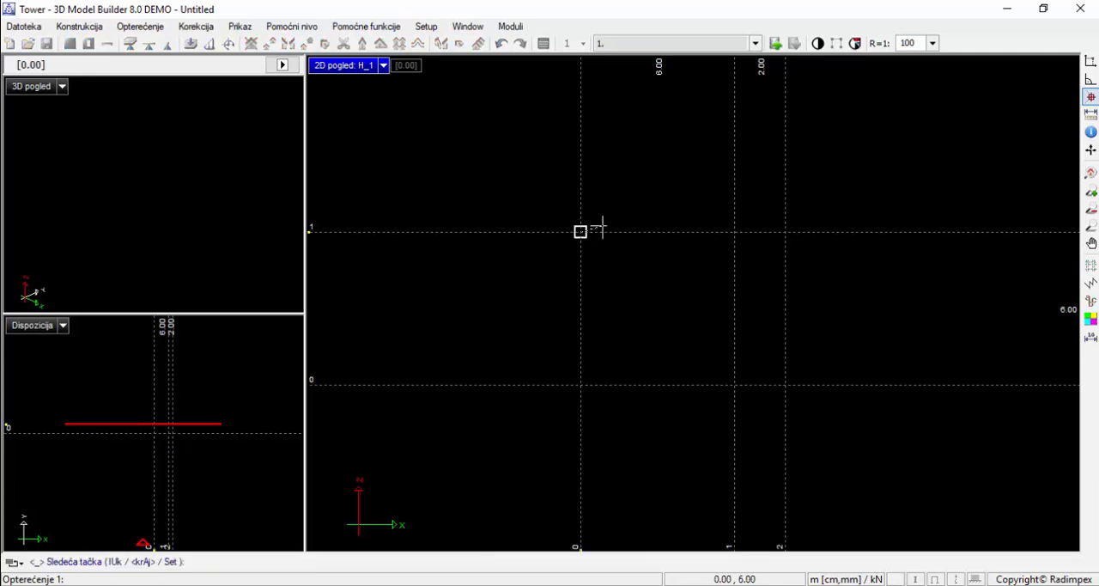
{"action": "left_click", "coordinate": [784, 230]}
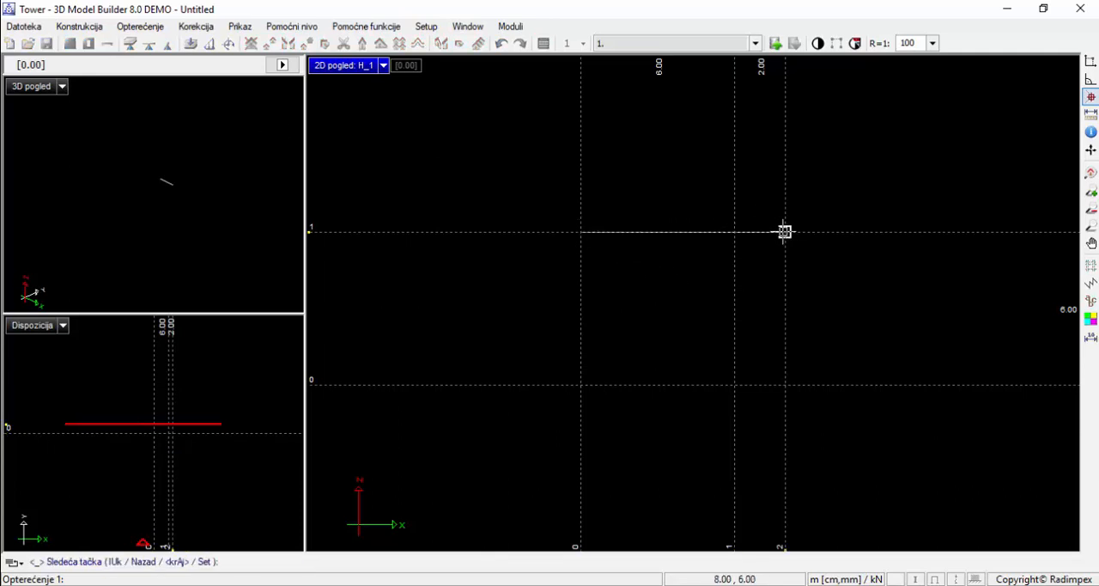
{"action": "key", "text": "Return"}
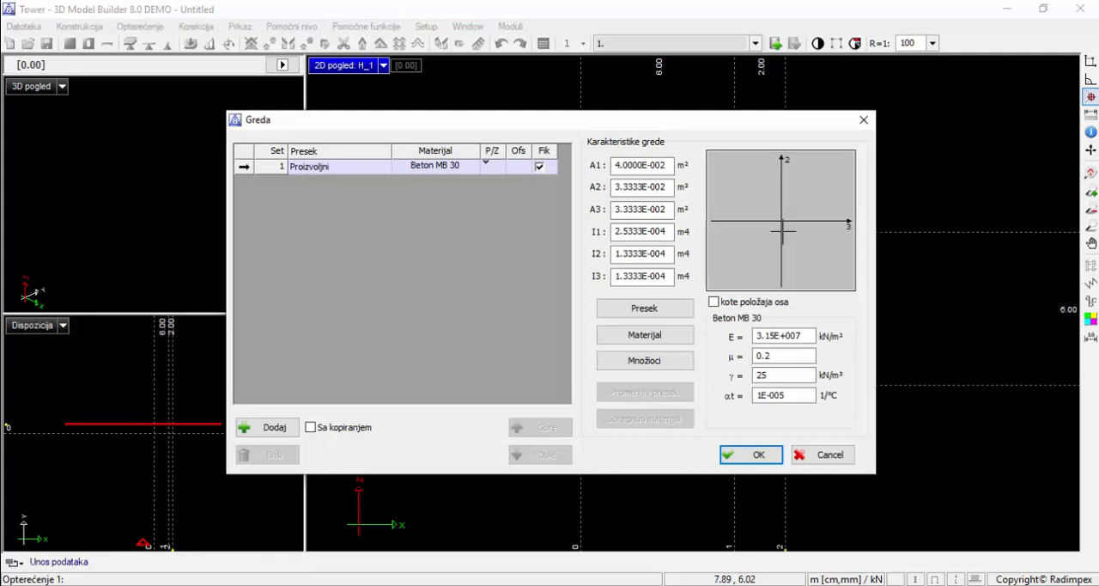
Give the beam a rectangular cross-section with b = 30 cm and d = 60 cm in set 1
{"action": "left_click", "coordinate": [243, 432]}
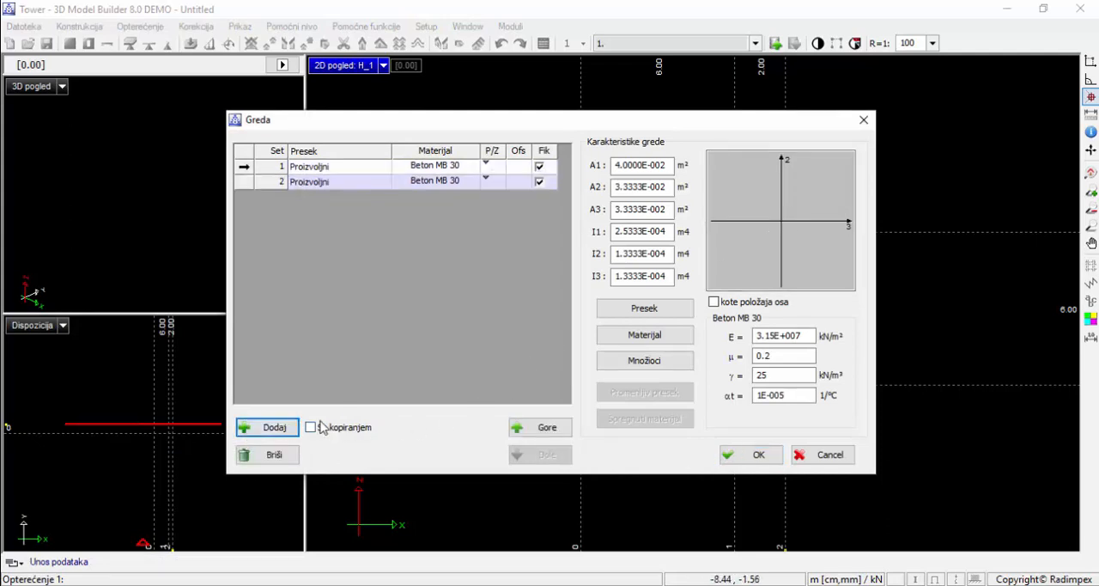
{"action": "left_click", "coordinate": [271, 454]}
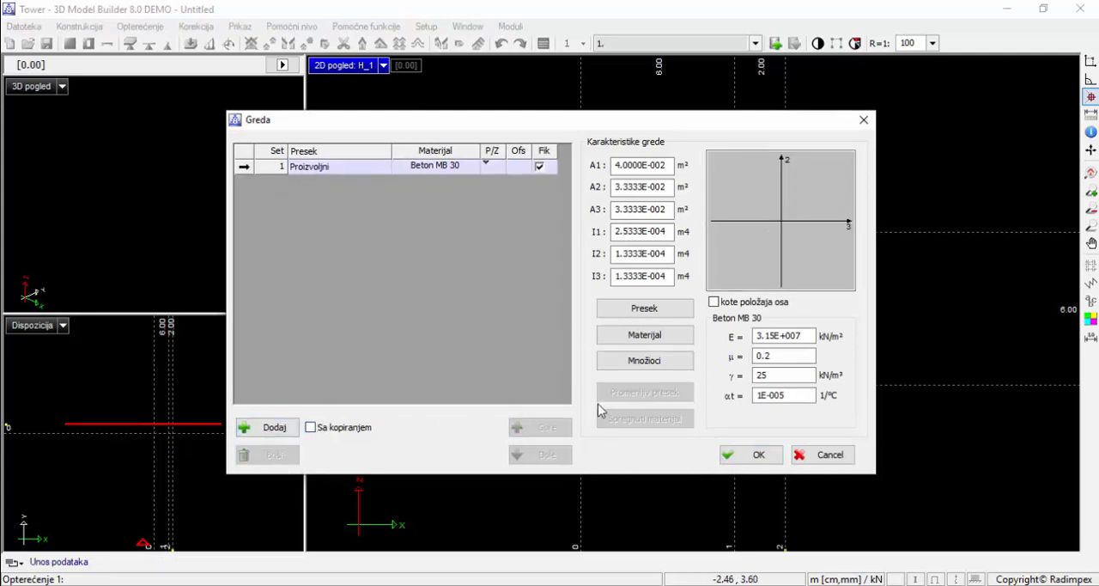
{"action": "left_click", "coordinate": [645, 310]}
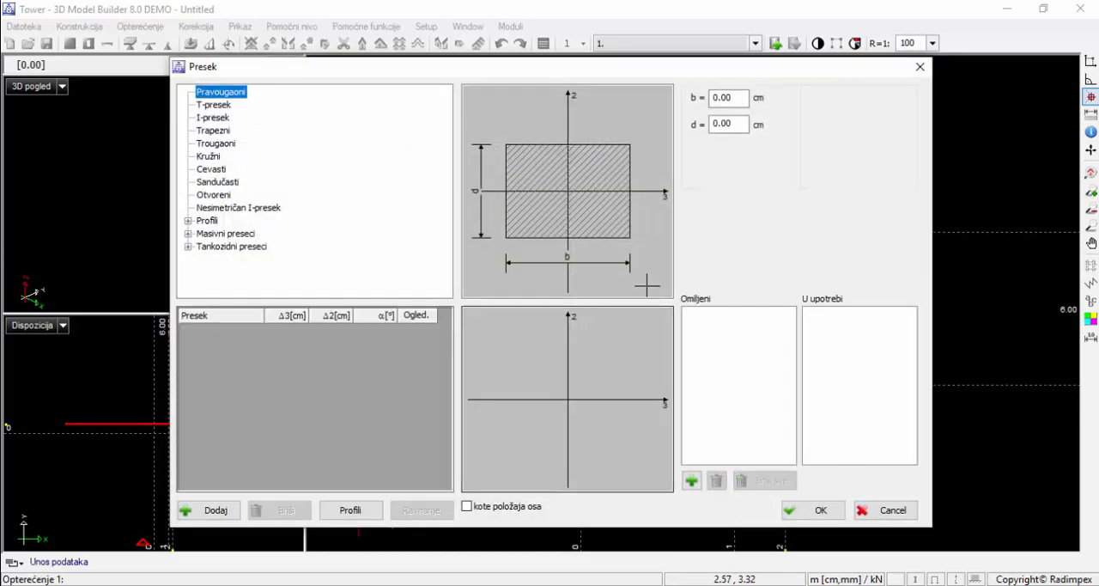
{"action": "left_click", "coordinate": [712, 99]}
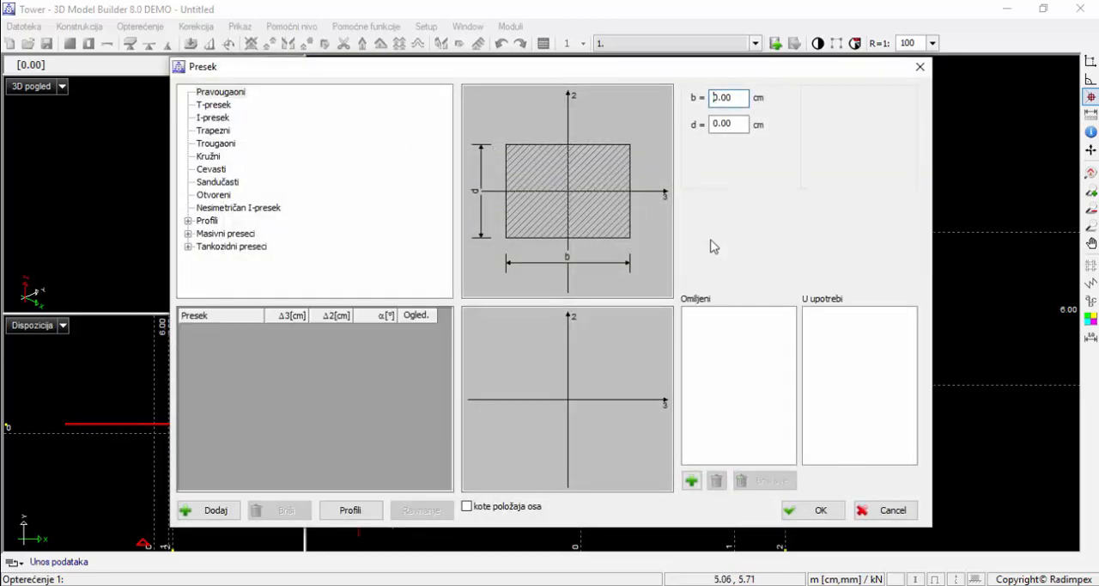
{"action": "type", "text": "3"}
{"action": "left_click", "coordinate": [713, 123]}
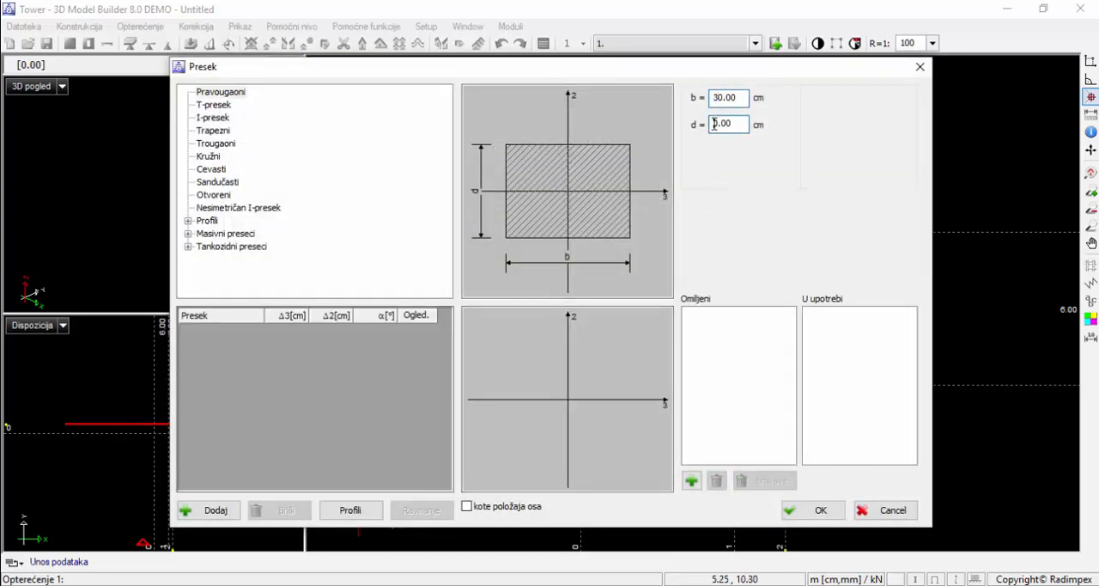
{"action": "type", "text": "60"}
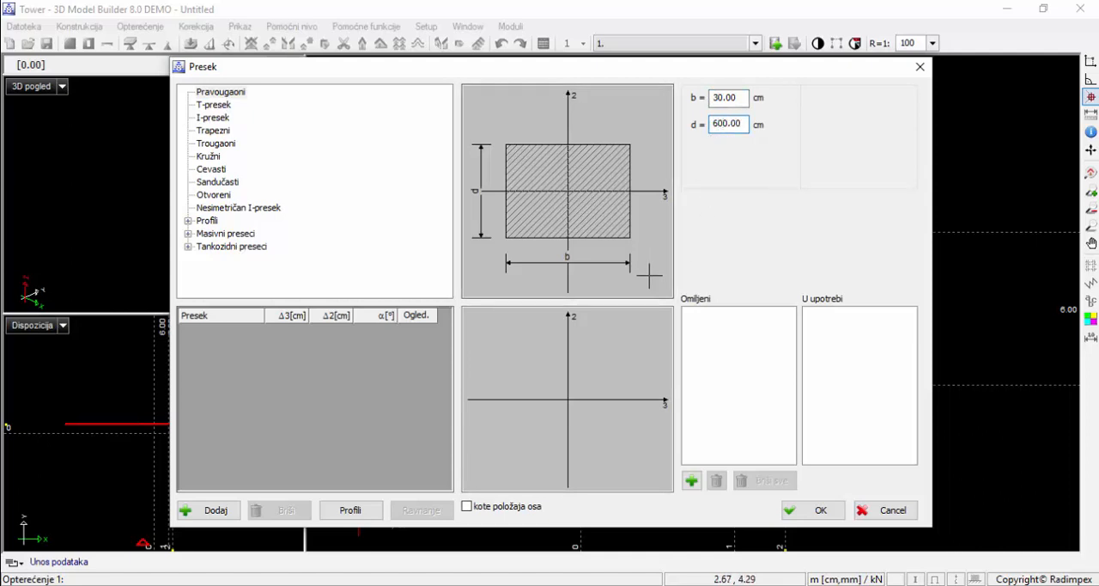
{"action": "key", "text": "BackSpace"}
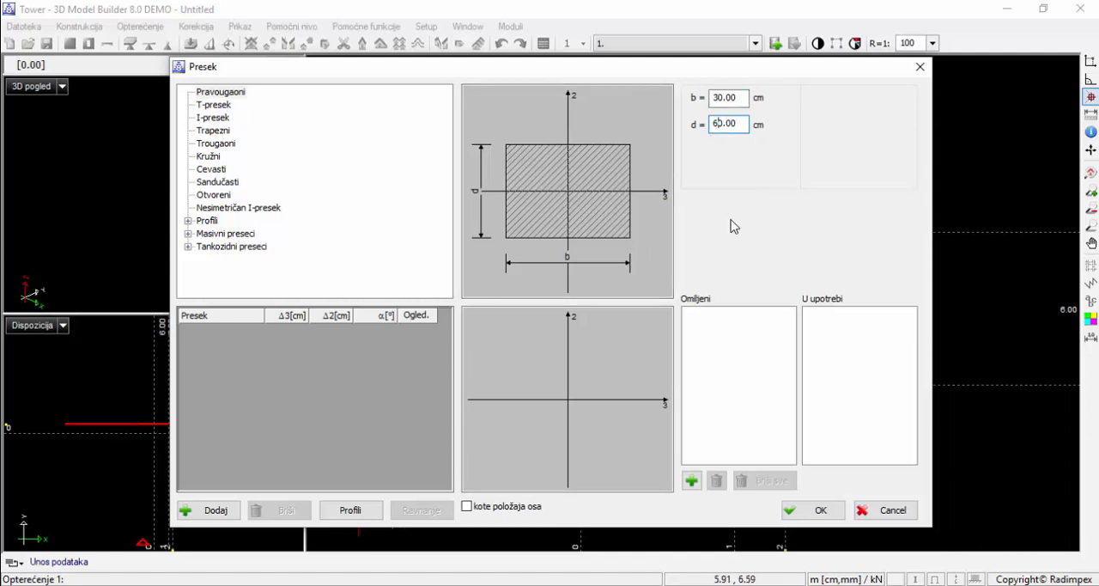
{"action": "left_click", "coordinate": [214, 513]}
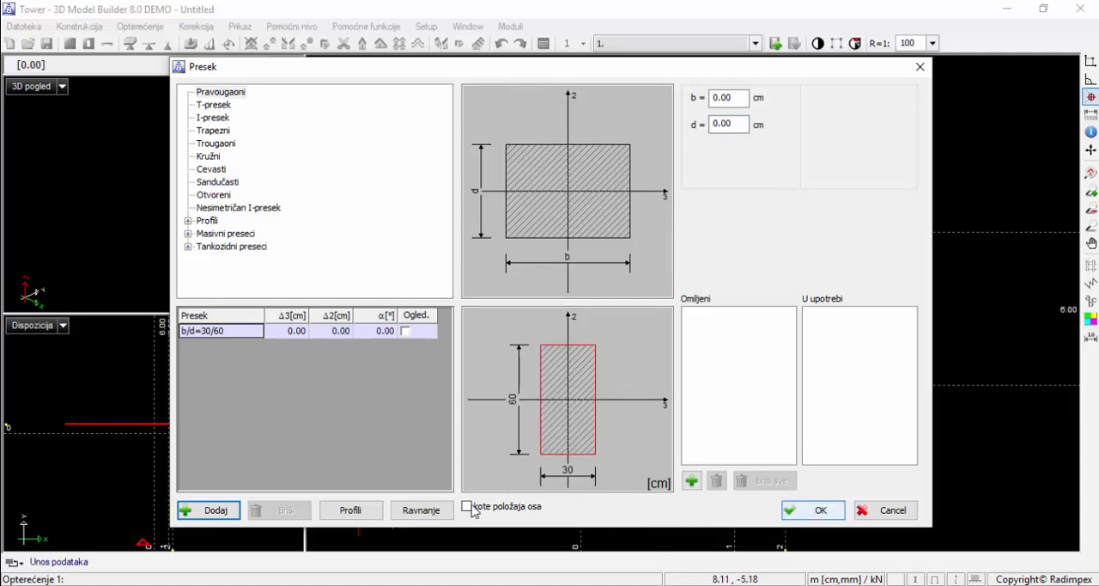
{"action": "left_click", "coordinate": [812, 509]}
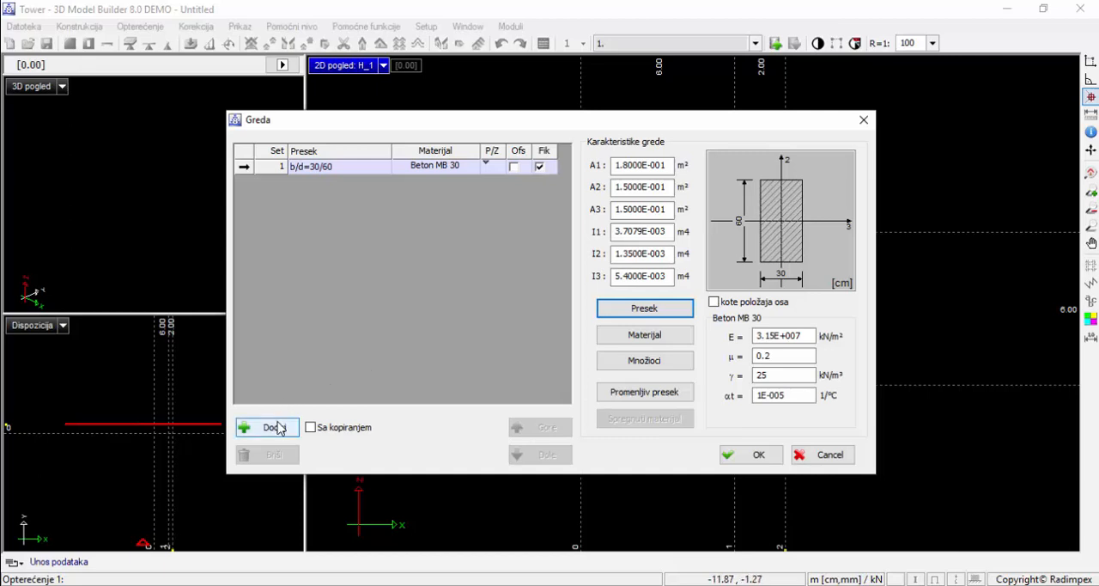
{"action": "left_click", "coordinate": [731, 456]}
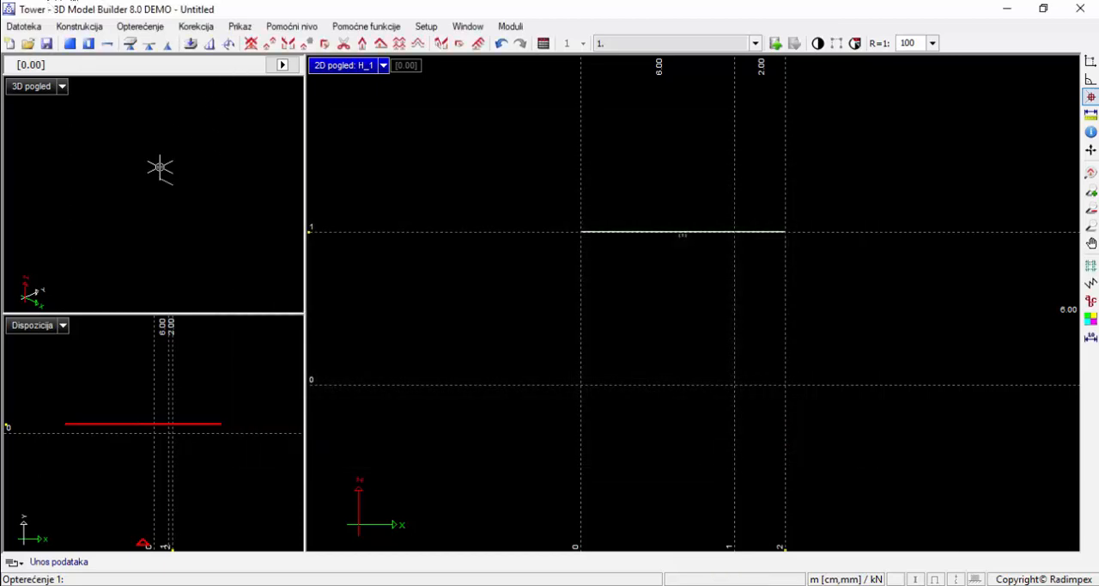
Set the 3D view's render mode to Puni Render - kontrola setova and inspect the beam up close
{"action": "left_click", "coordinate": [62, 87]}
{"action": "mouse_move", "coordinate": [103, 116]}
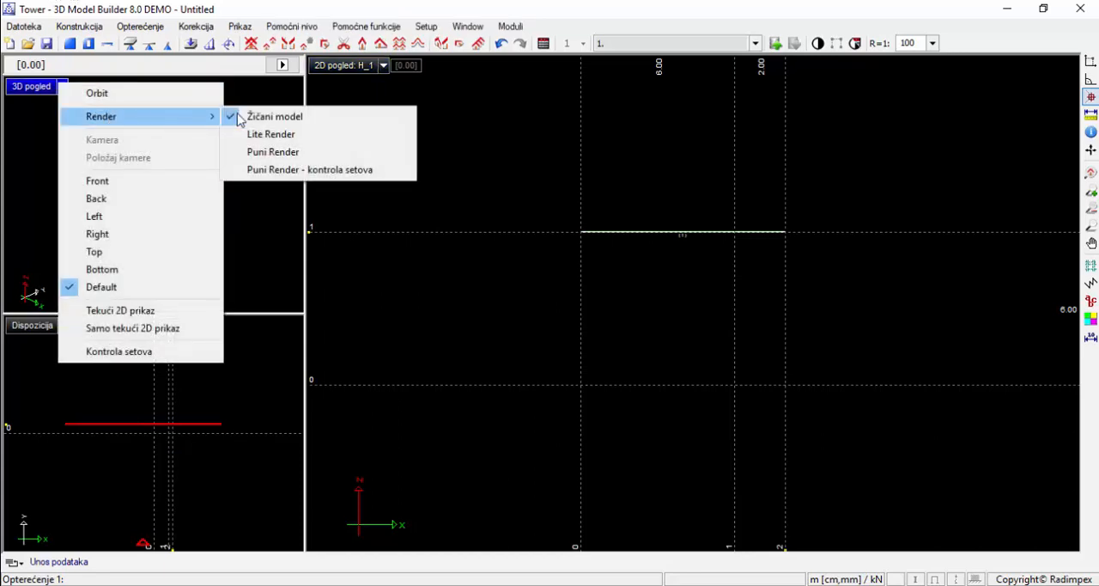
{"action": "left_click", "coordinate": [294, 168]}
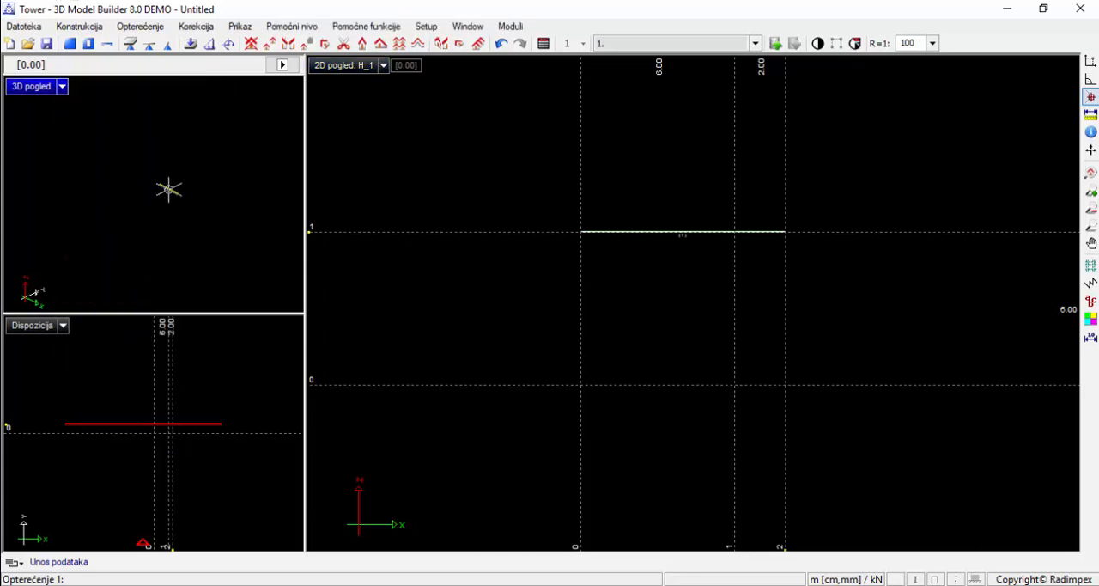
{"action": "scroll", "coordinate": [169, 189], "scroll_direction": "up", "scroll_amount": 8}
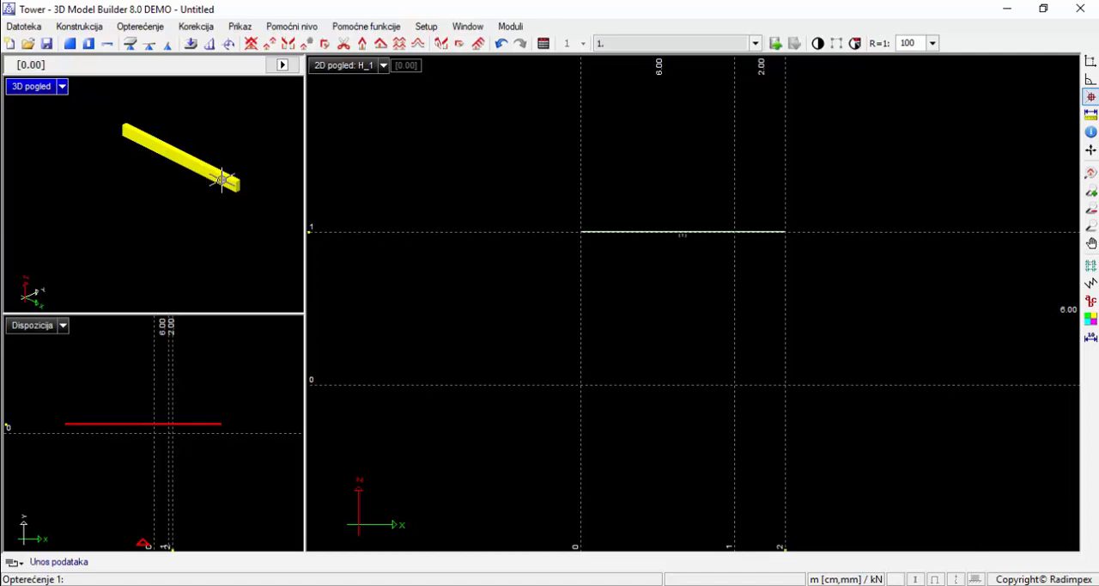
Draw a vertical column along axis 0 from the beam's left end down to the base axis, using set 1
{"action": "left_click", "coordinate": [129, 45]}
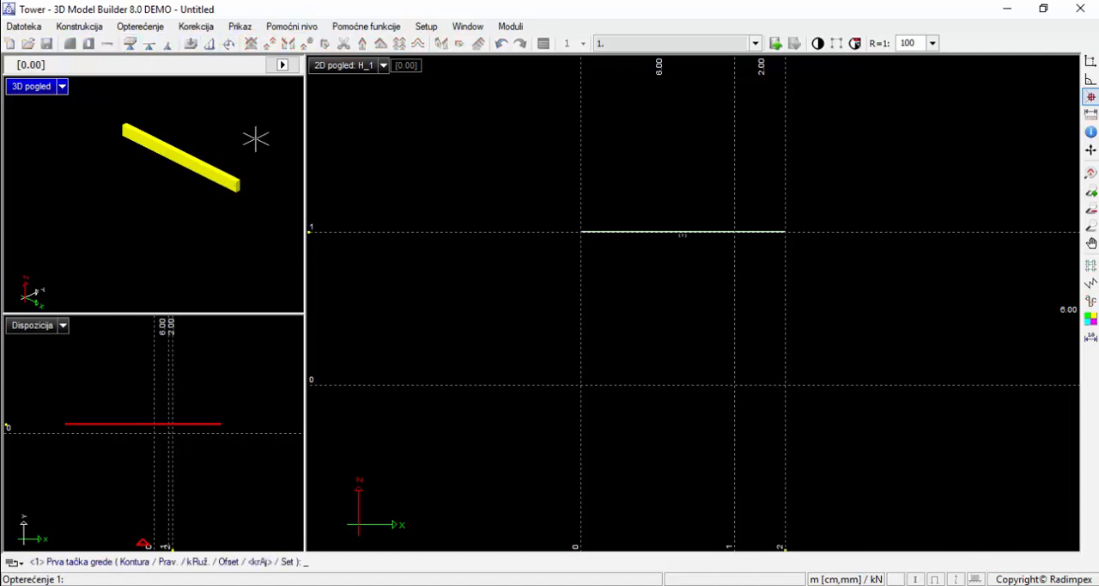
{"action": "left_click", "coordinate": [582, 230]}
{"action": "left_click", "coordinate": [580, 384]}
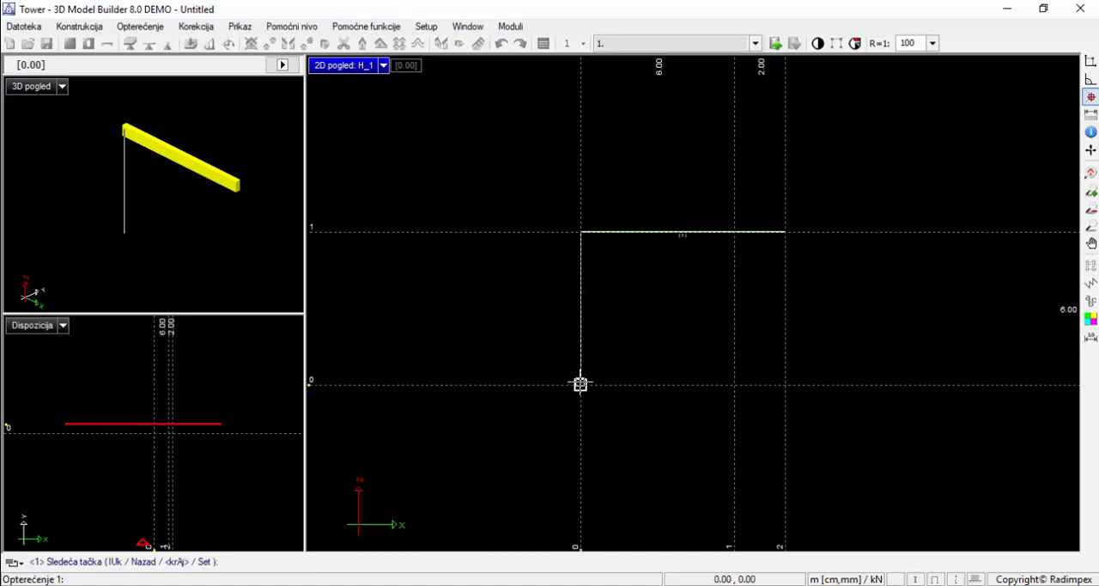
{"action": "right_click", "coordinate": [682, 404]}
{"action": "right_click", "coordinate": [738, 236]}
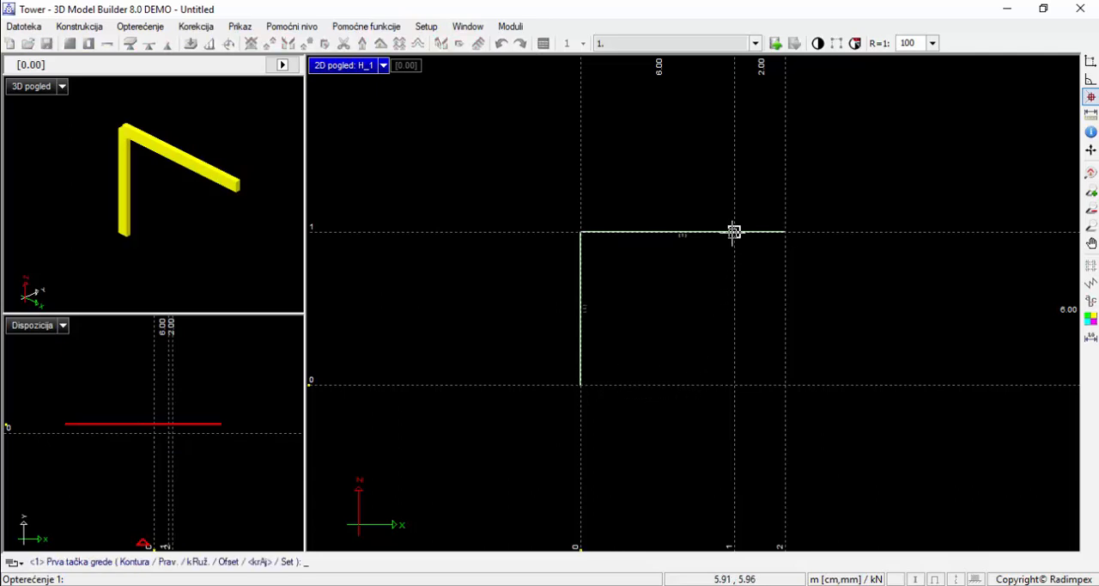
{"action": "right_click", "coordinate": [567, 317]}
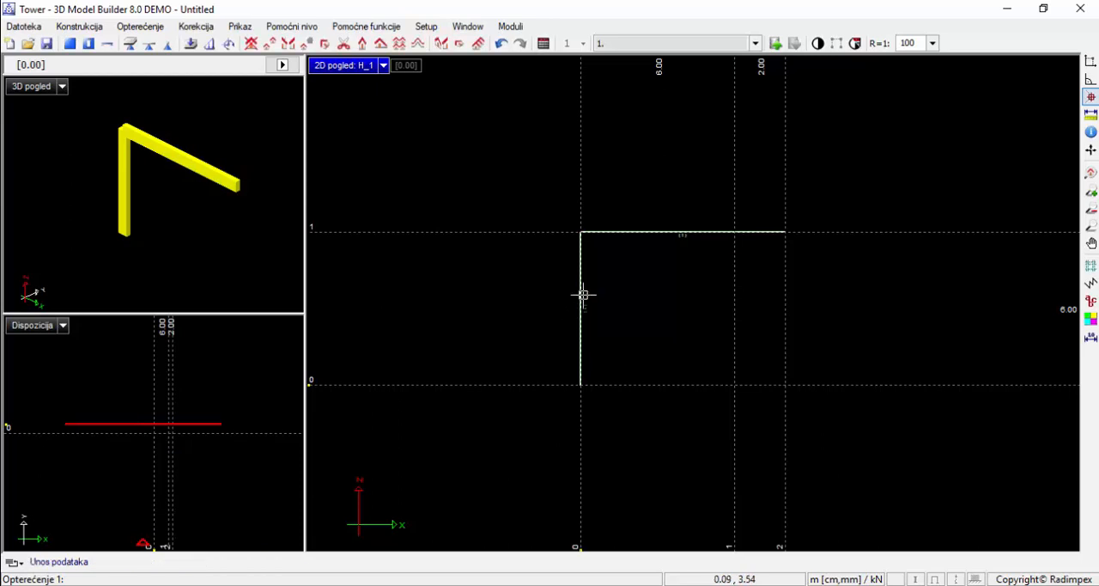
{"action": "right_click", "coordinate": [580, 304]}
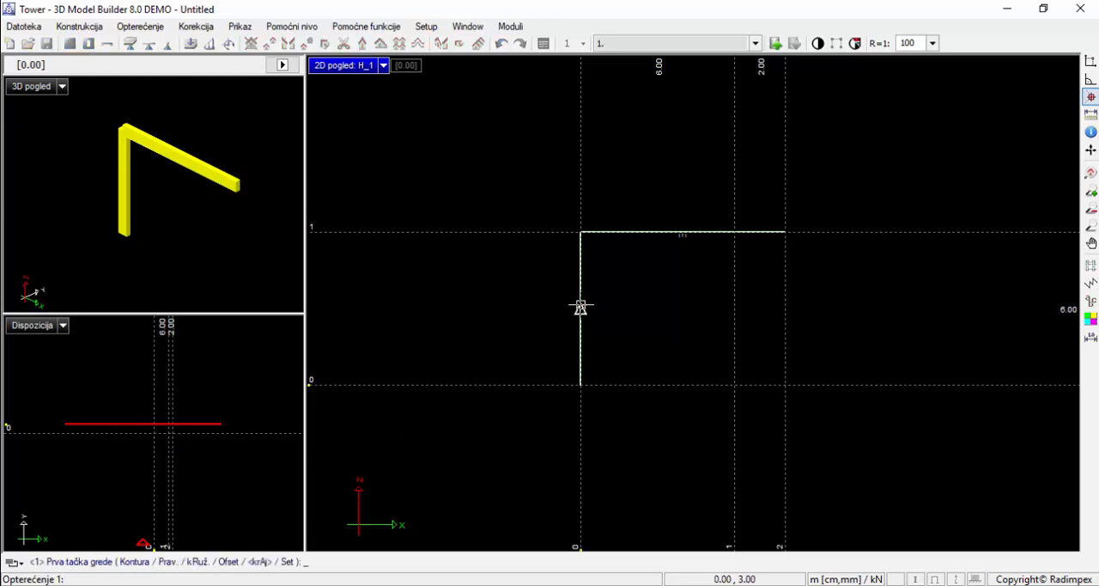
{"action": "right_click", "coordinate": [534, 67]}
Reassign the column along axis 0 to a new set 2 with a rectangular cross-section of b = 30 cm and d = 40 cm
{"action": "left_click", "coordinate": [542, 45]}
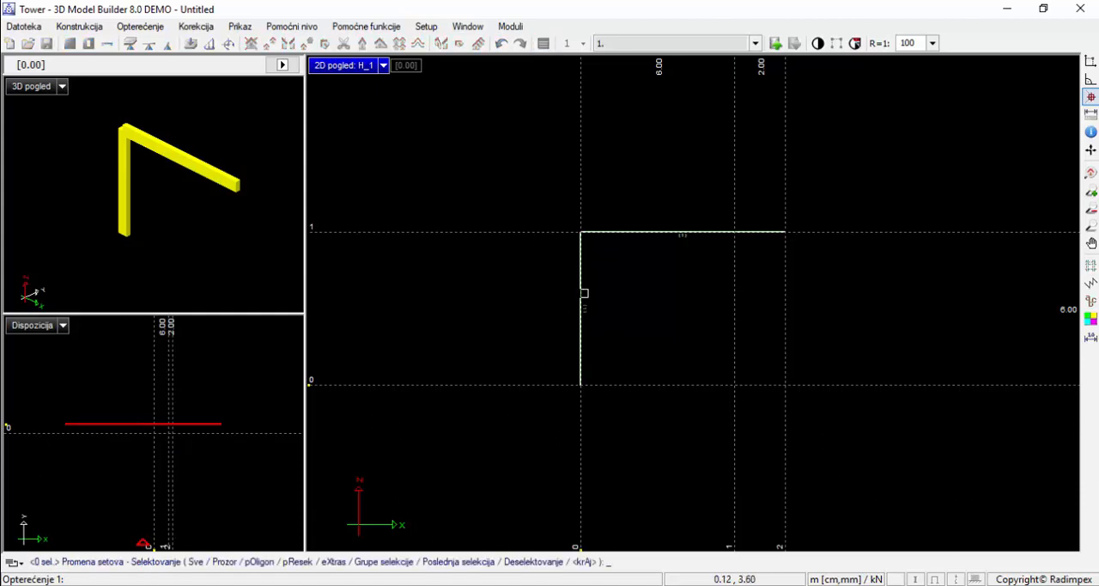
{"action": "left_click", "coordinate": [582, 297]}
{"action": "right_click", "coordinate": [582, 297]}
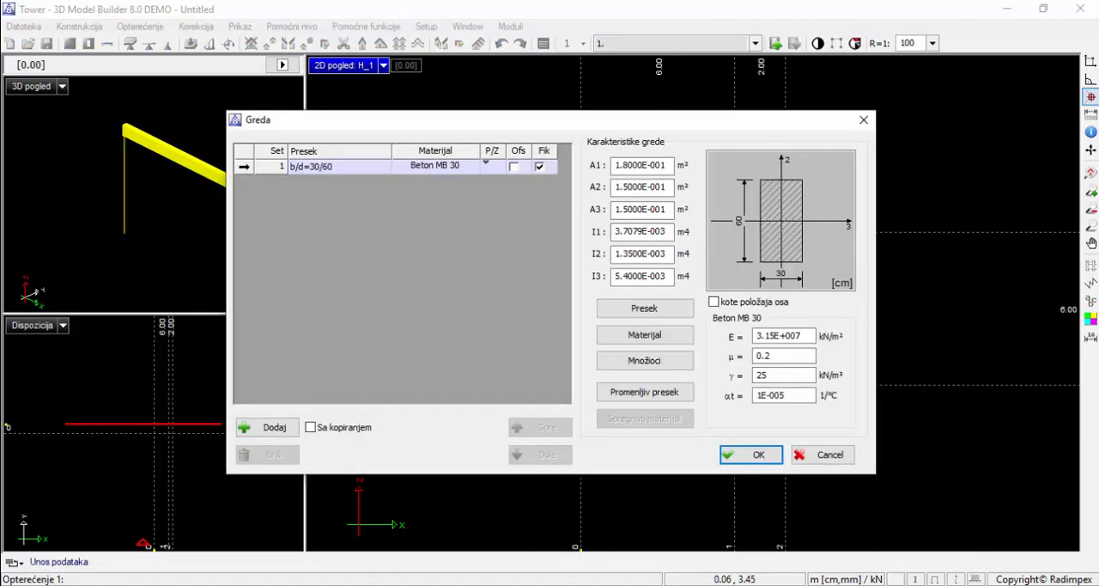
{"action": "left_click", "coordinate": [254, 427]}
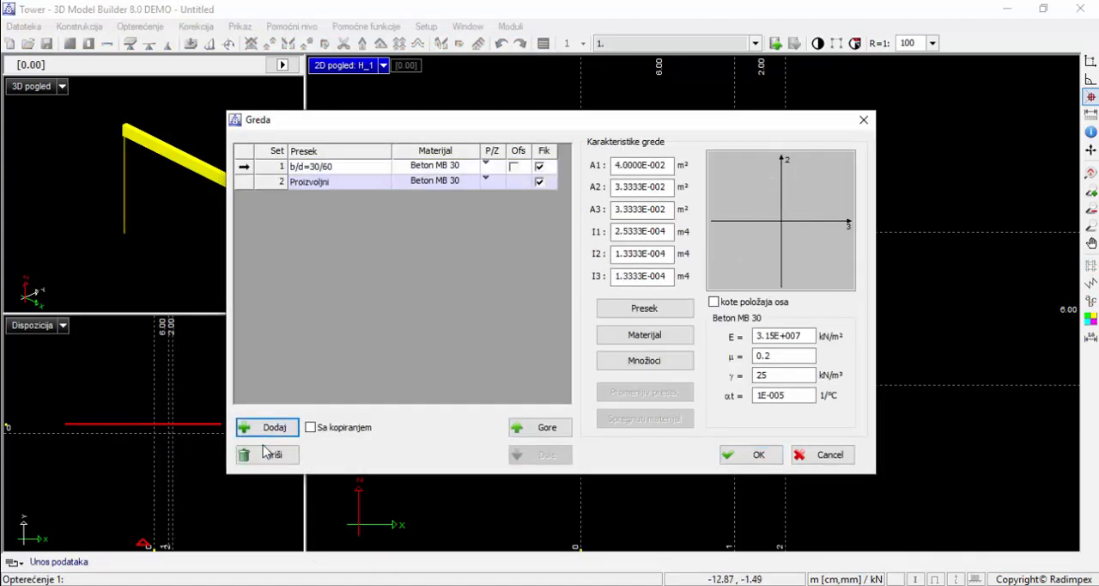
{"action": "left_click", "coordinate": [639, 309]}
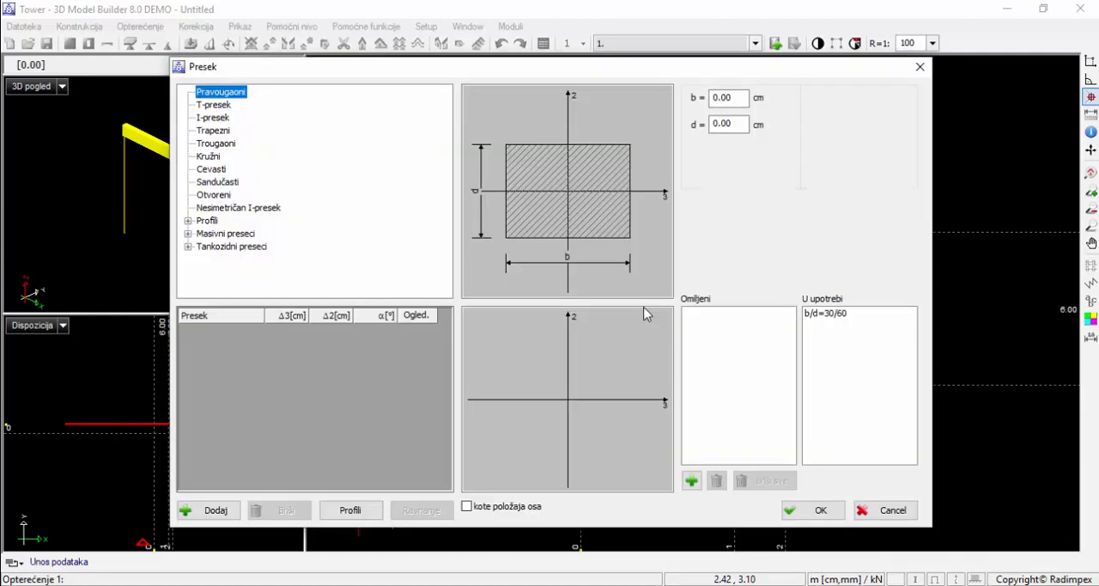
{"action": "left_click", "coordinate": [711, 99]}
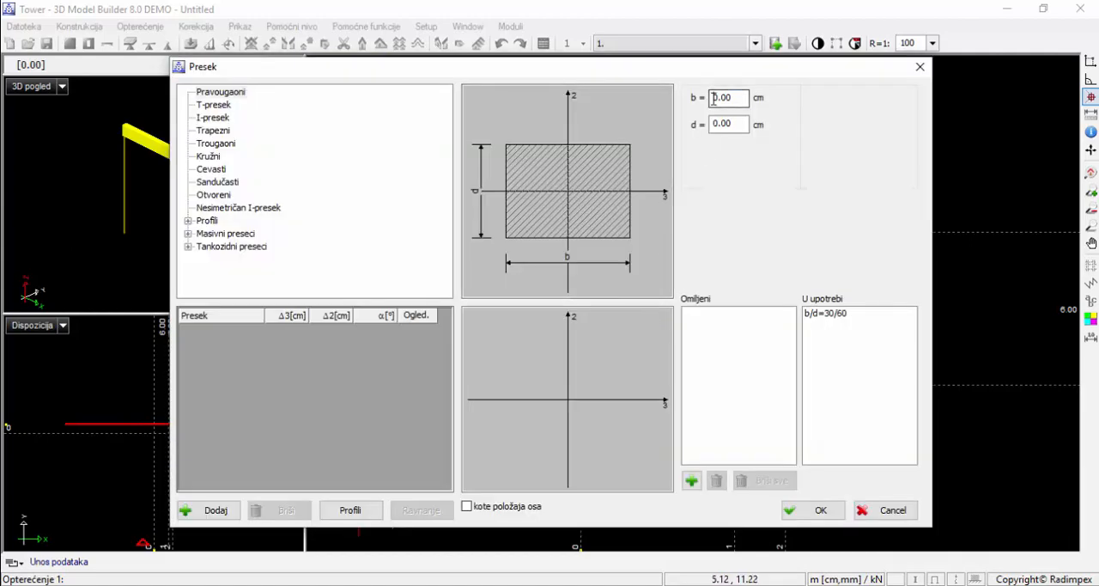
{"action": "left_click", "coordinate": [711, 124]}
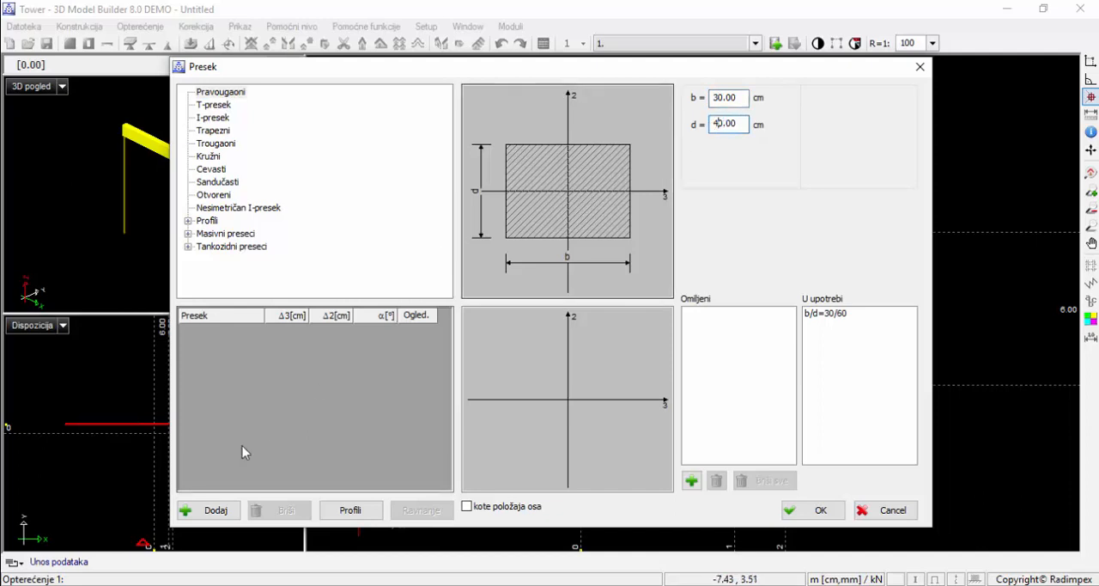
{"action": "left_click", "coordinate": [203, 510]}
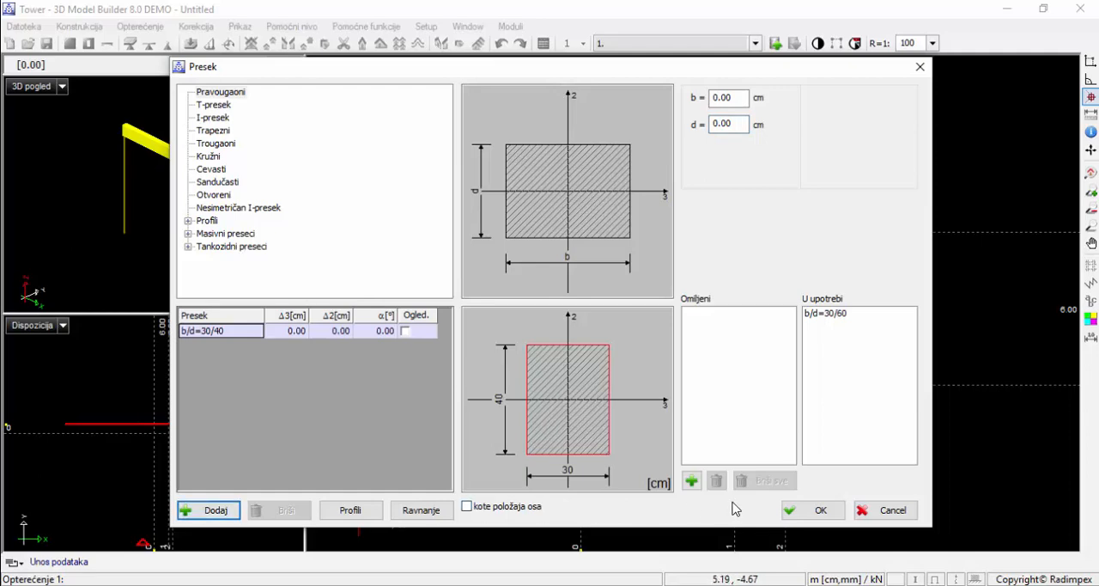
{"action": "left_click", "coordinate": [798, 510]}
{"action": "left_click", "coordinate": [754, 454]}
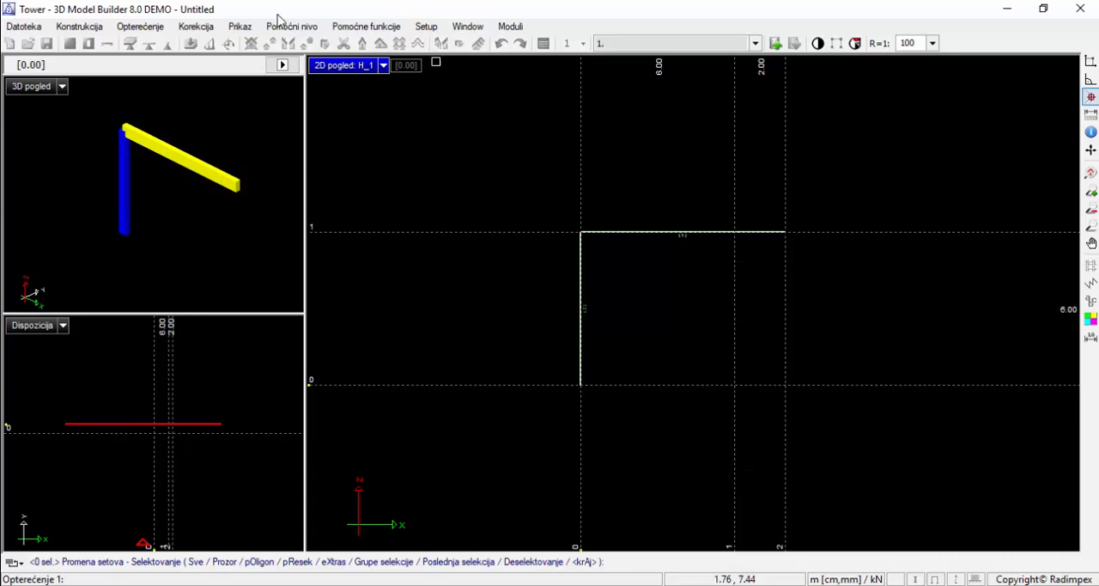
Draw a second vertical column along axis 1 from the beam down to the base axis, using set 2
{"action": "left_click", "coordinate": [113, 45]}
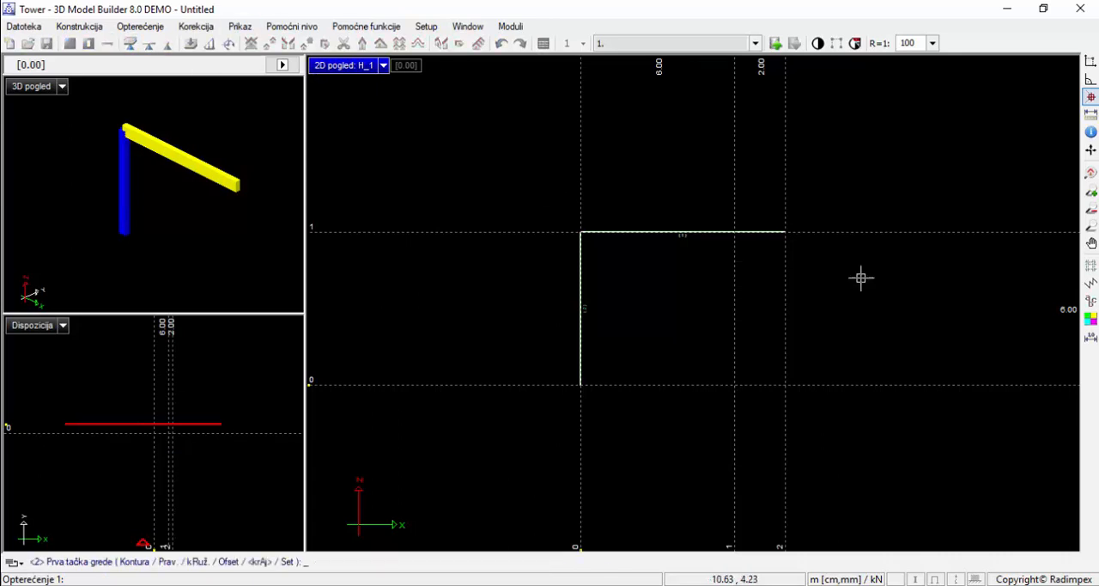
{"action": "left_click", "coordinate": [734, 231]}
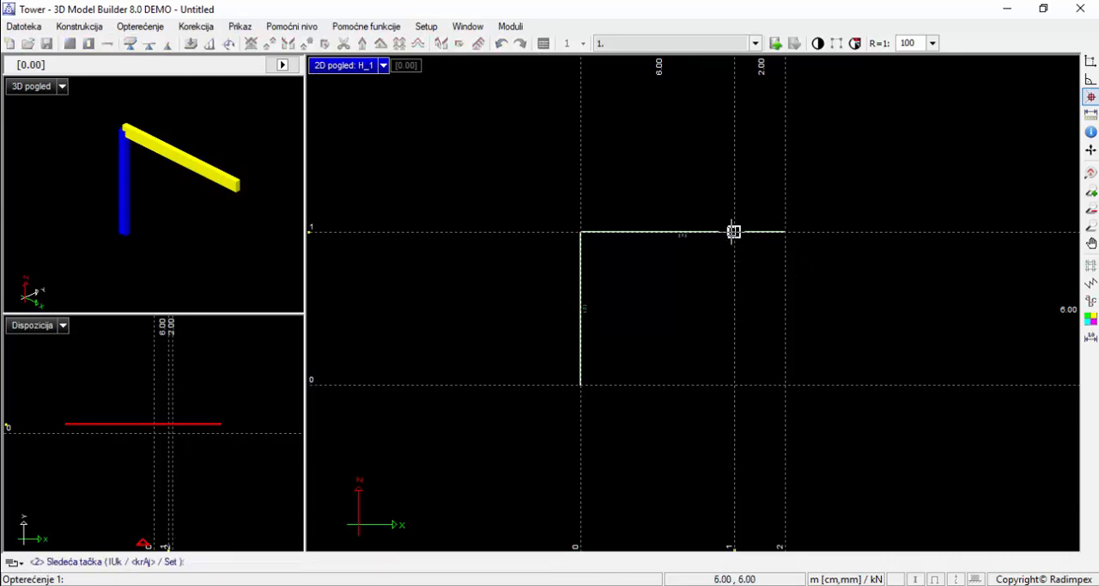
{"action": "left_click", "coordinate": [734, 383]}
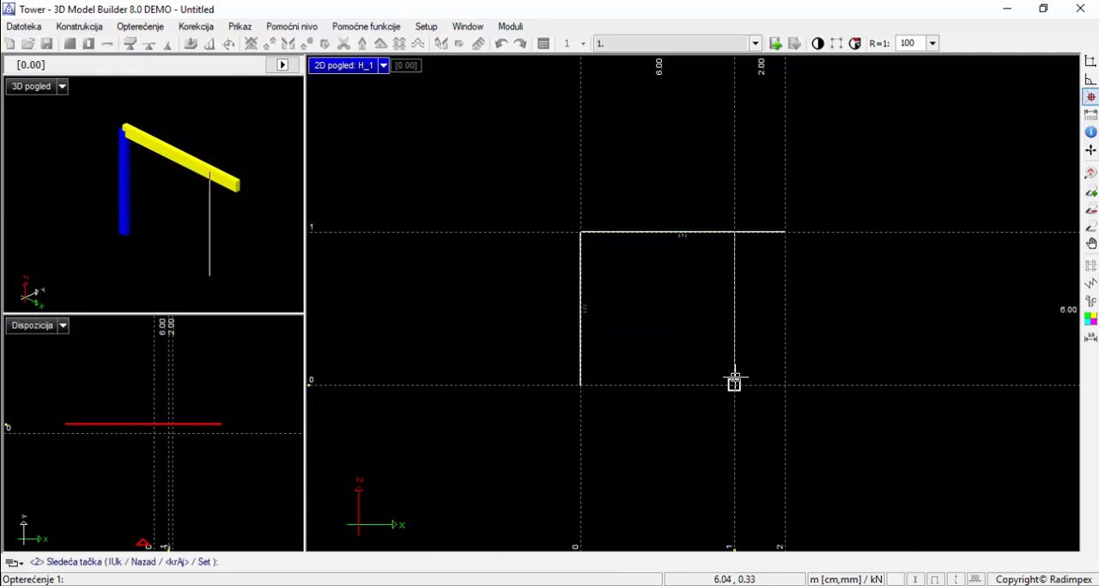
{"action": "right_click", "coordinate": [735, 383]}
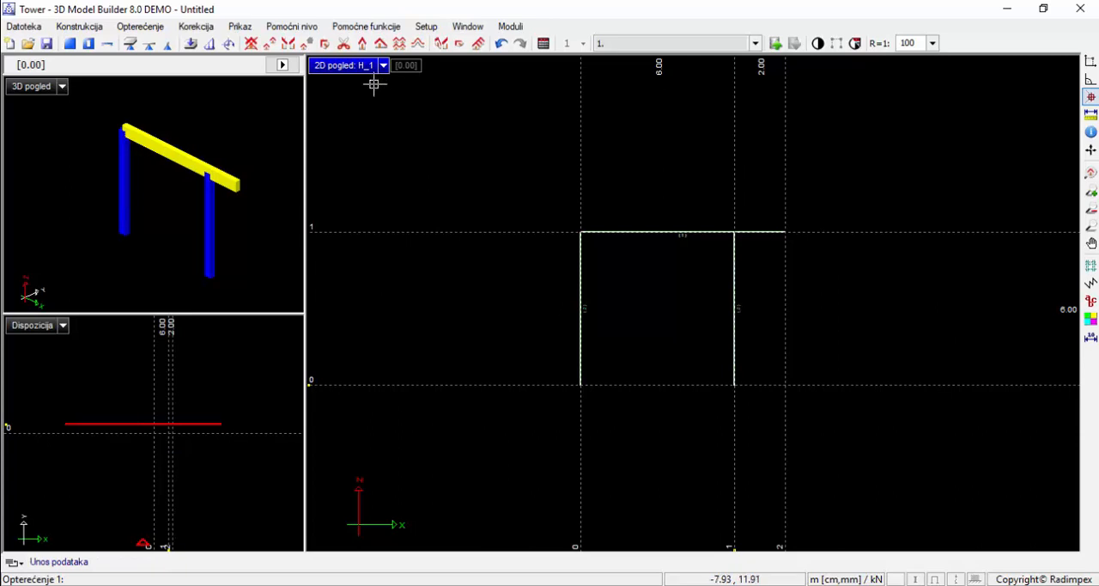
Place a point support at the base of the axis 0 column, with only R1, R2 and R3 restrained in set 1
{"action": "left_click", "coordinate": [167, 45]}
{"action": "left_click", "coordinate": [581, 384]}
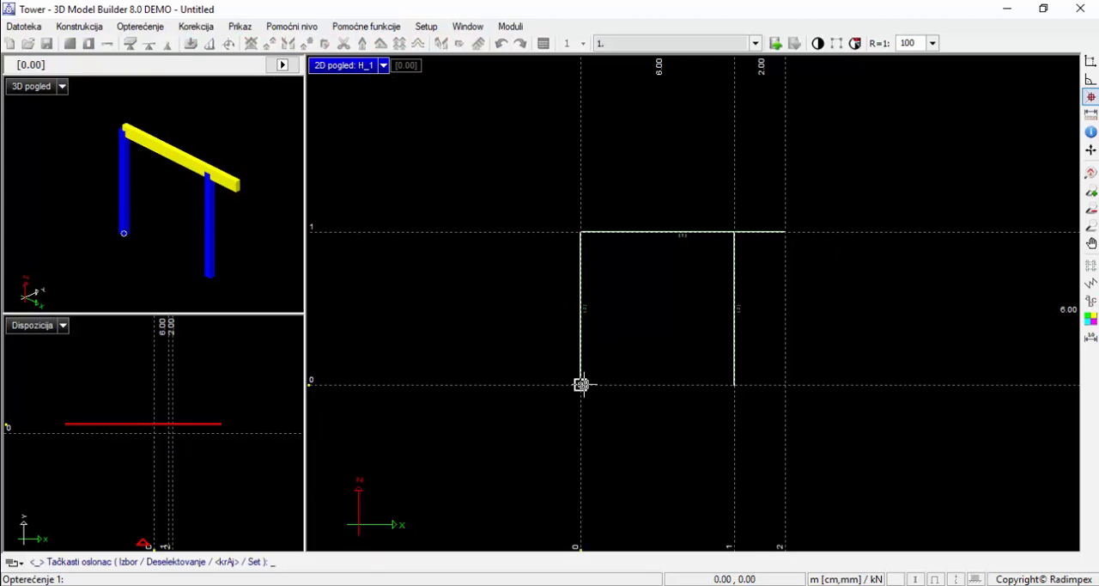
{"action": "left_click", "coordinate": [584, 384]}
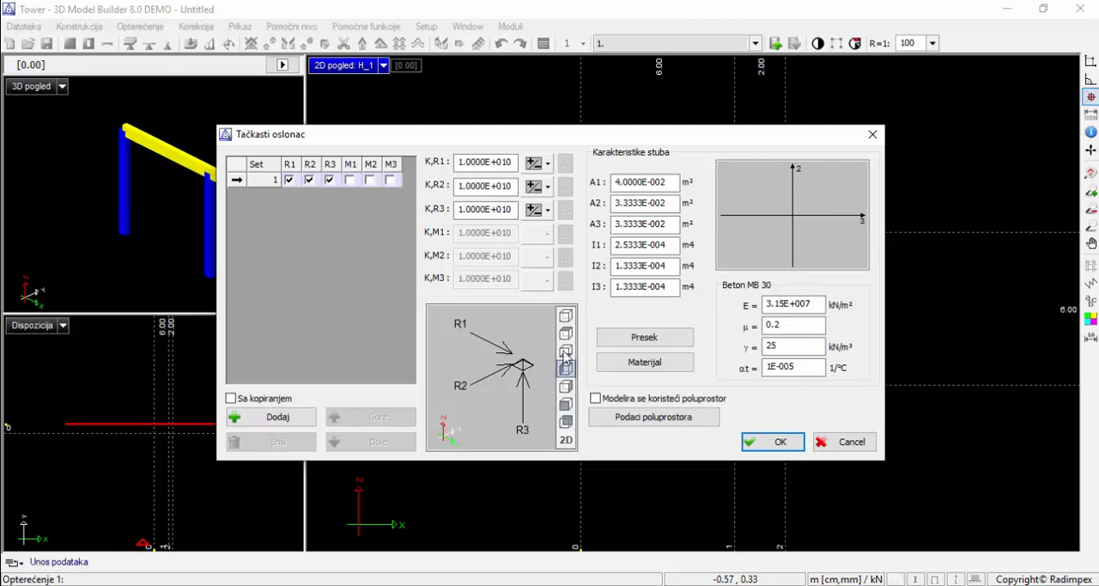
{"action": "left_click", "coordinate": [764, 440]}
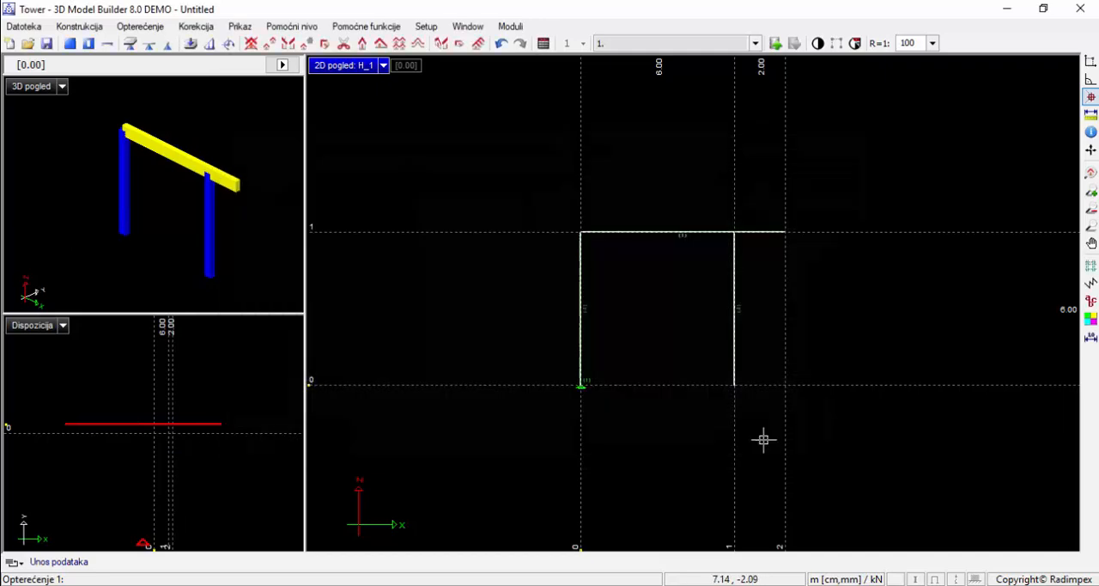
Place a point support of set 1 at the base of the axis 1 column
{"action": "left_click", "coordinate": [168, 43]}
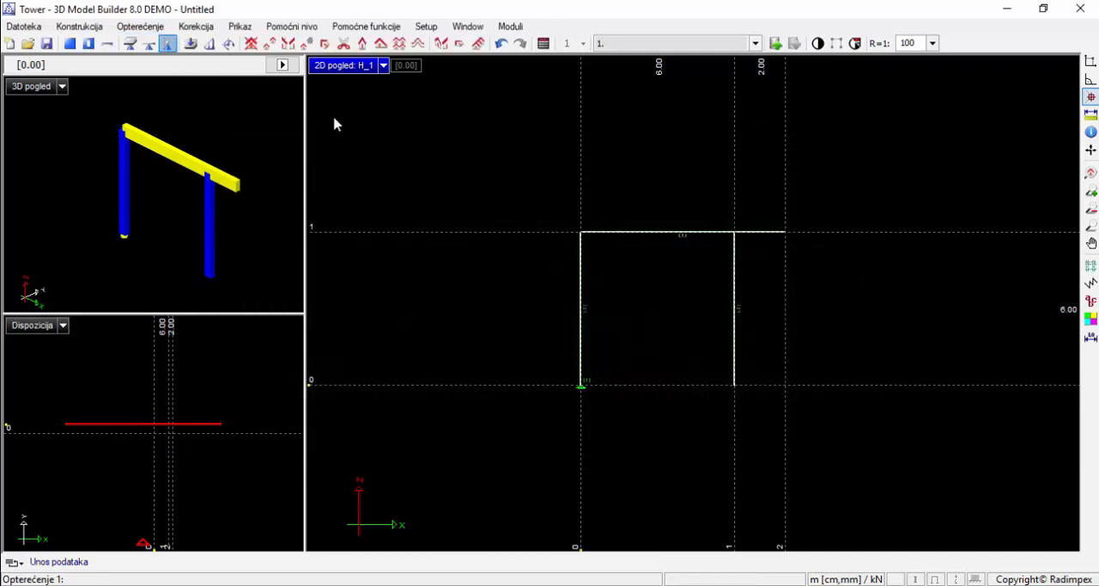
{"action": "left_click", "coordinate": [734, 384]}
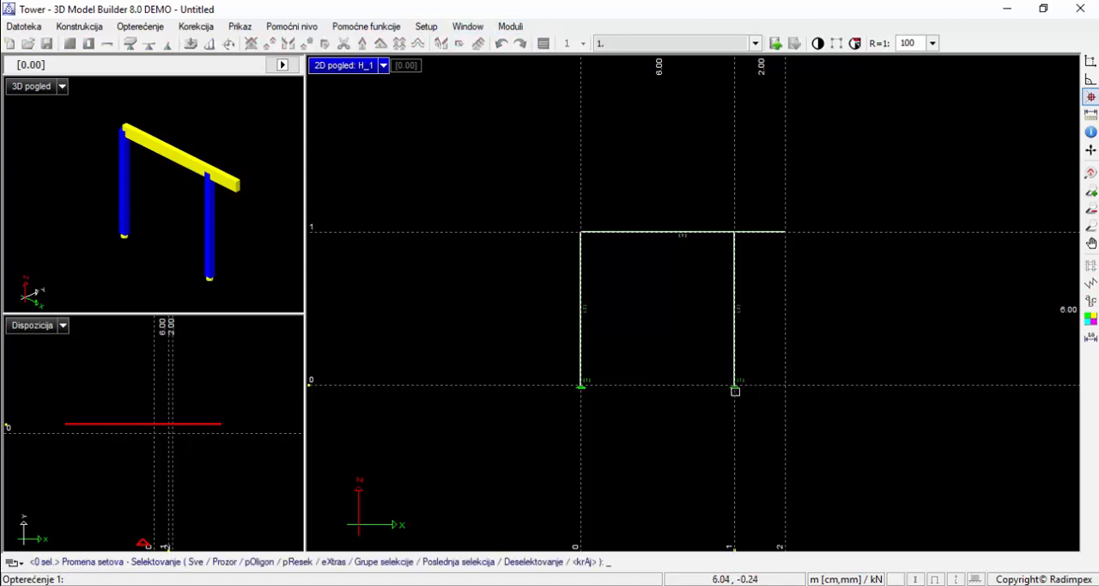
{"action": "left_click", "coordinate": [736, 388]}
{"action": "right_click", "coordinate": [736, 389]}
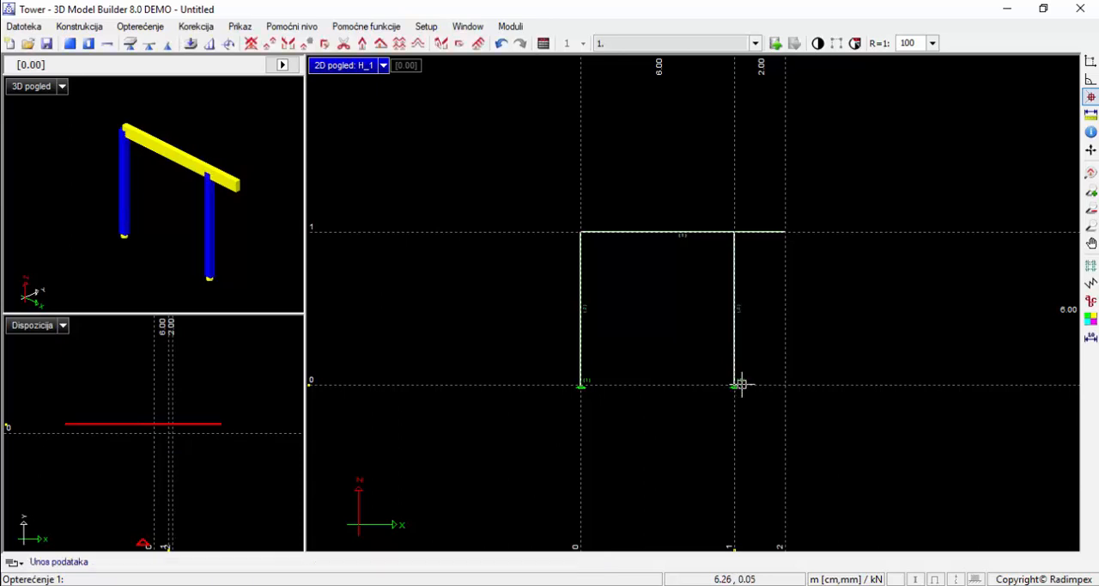
Reassign the support under the axis 1 column to a new set 2 with R1, R2, R3, M1, M2 and M3 all restrained
{"action": "left_click", "coordinate": [544, 44]}
{"action": "scroll", "coordinate": [735, 384], "scroll_direction": "up", "scroll_amount": 5}
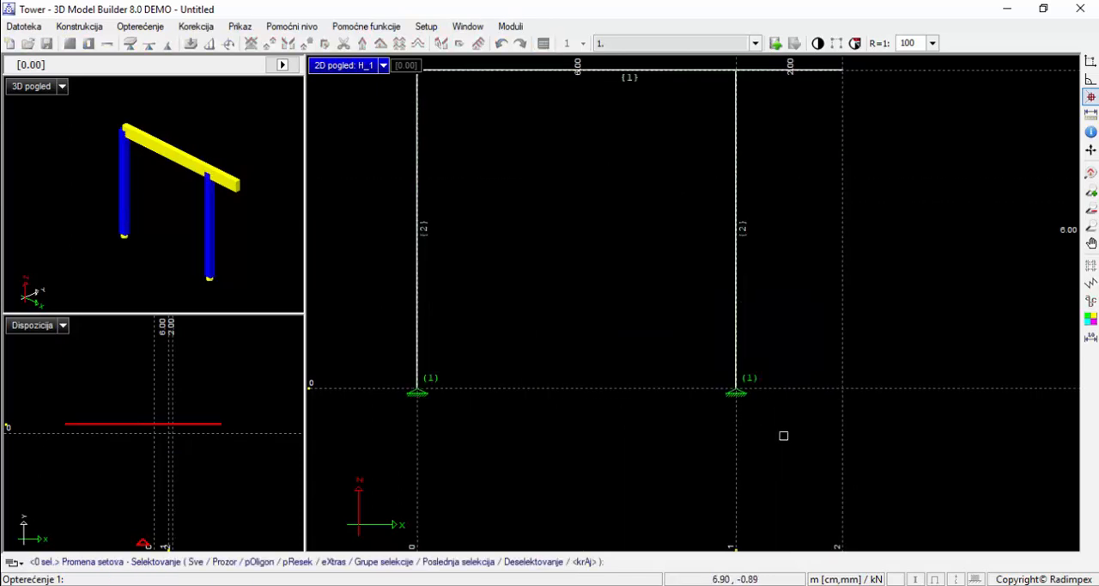
{"action": "left_click", "coordinate": [736, 386]}
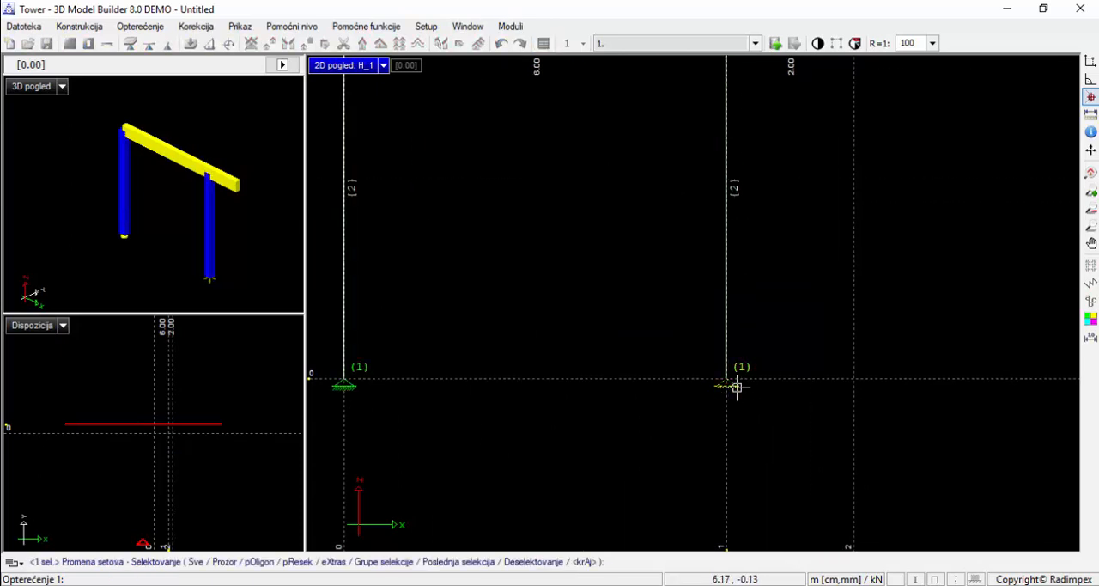
{"action": "right_click", "coordinate": [735, 386]}
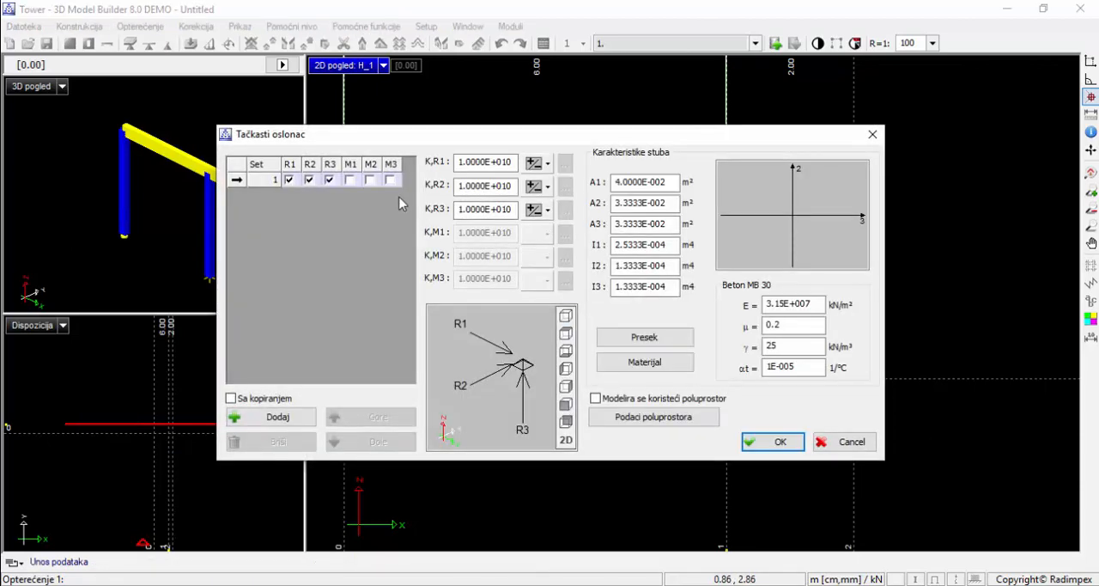
{"action": "left_click", "coordinate": [288, 420]}
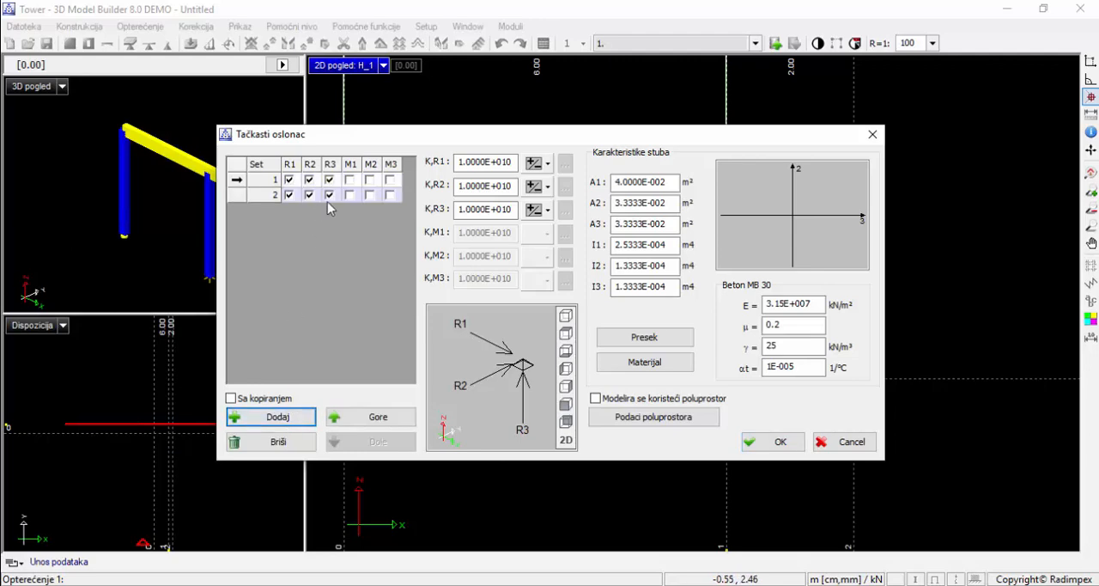
{"action": "left_click", "coordinate": [350, 196]}
{"action": "left_click", "coordinate": [370, 196]}
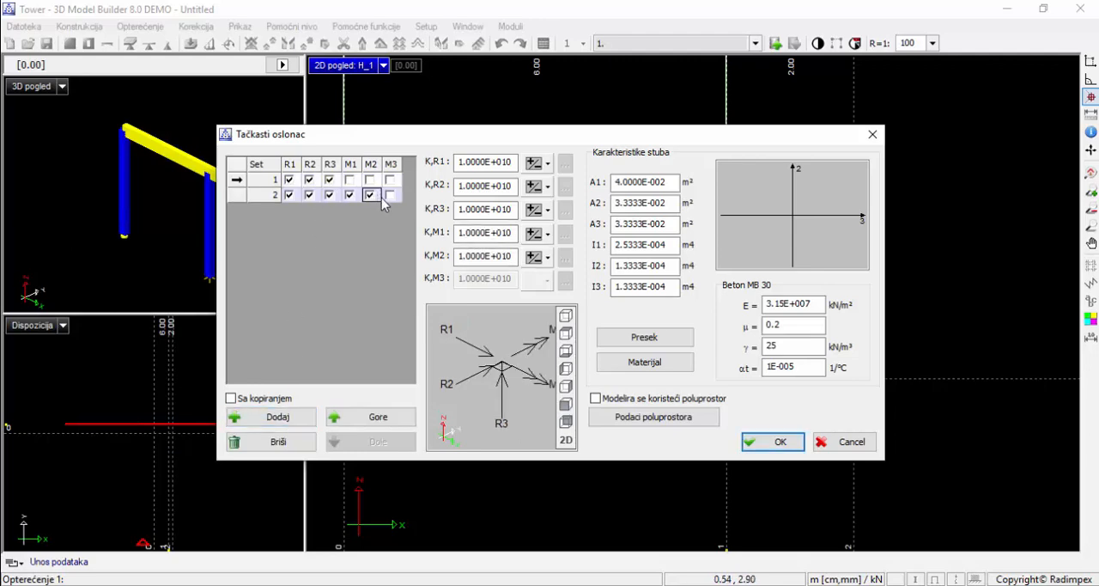
{"action": "left_click", "coordinate": [390, 195]}
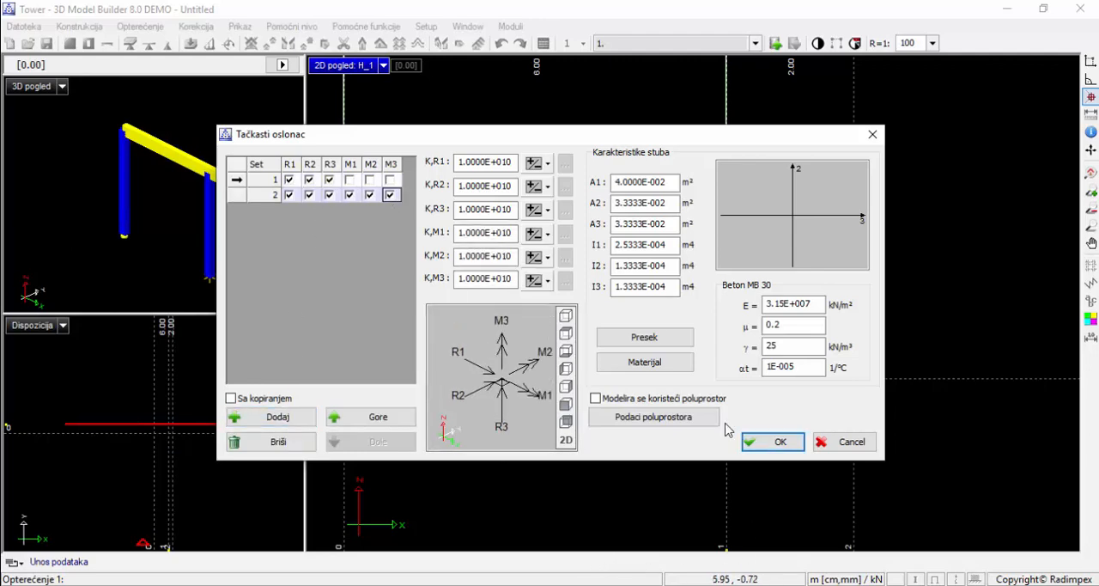
{"action": "left_click", "coordinate": [760, 447]}
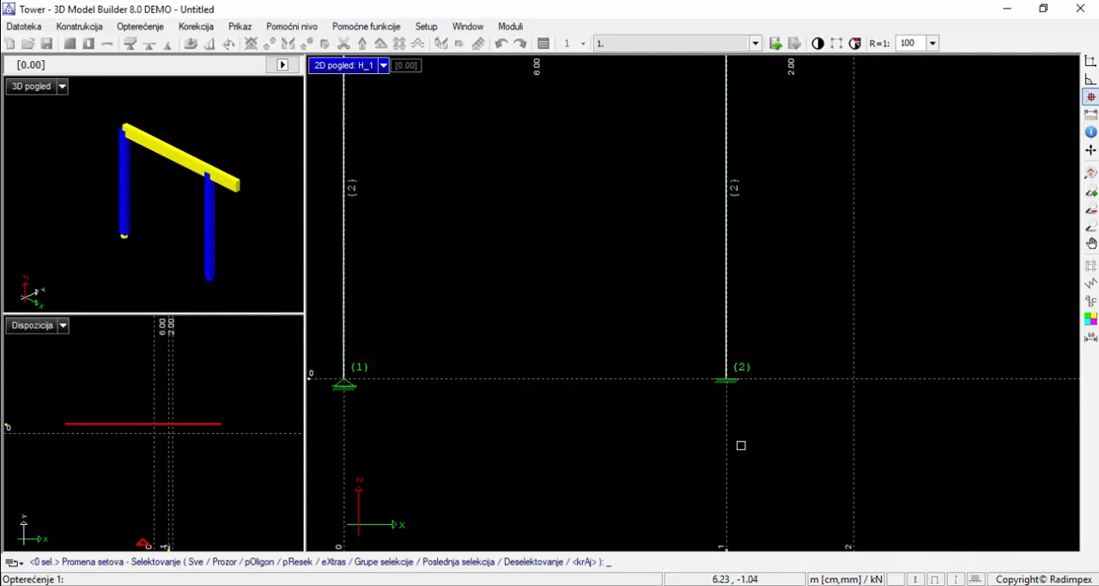
{"action": "right_click", "coordinate": [755, 404]}
Name load case 1 "vlastita tezina" and enable its self-weight option g
{"action": "scroll", "coordinate": [755, 403], "scroll_direction": "down", "scroll_amount": 4}
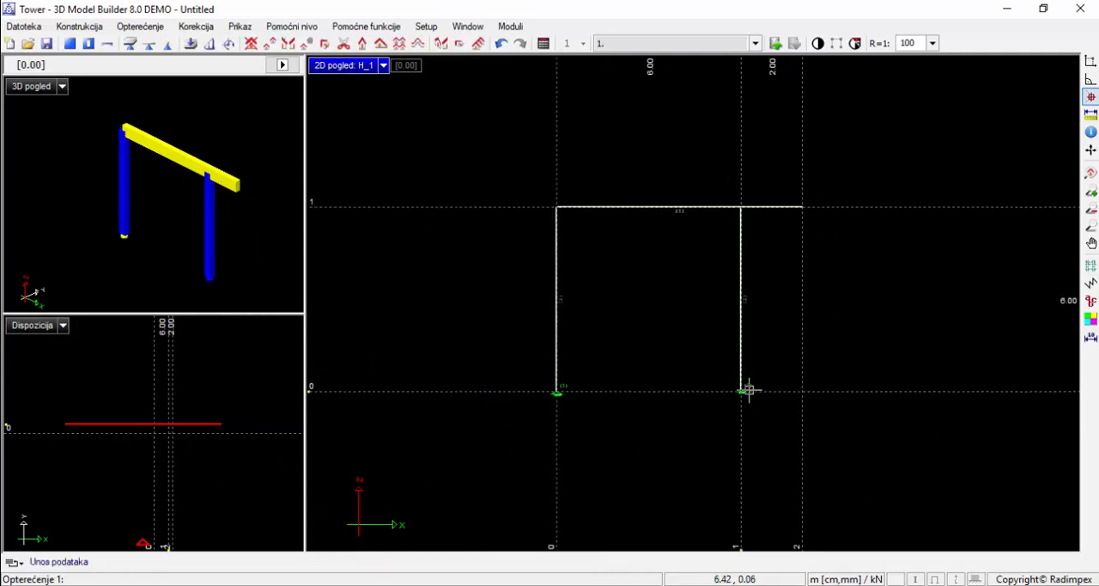
{"action": "middle_click_drag", "start_coordinate": [748, 391], "coordinate": [642, 389]}
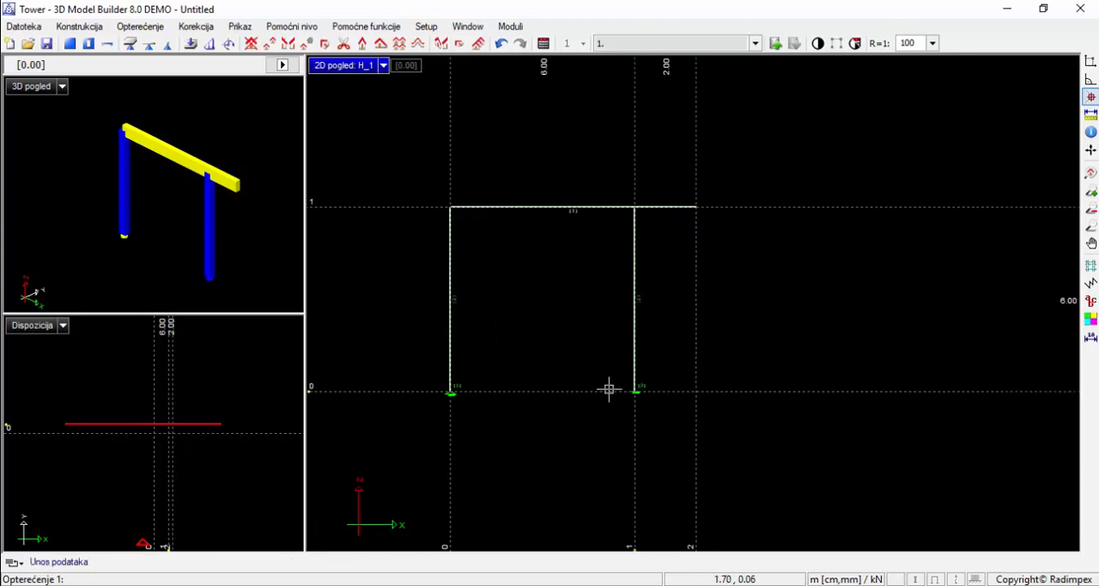
{"action": "left_click", "coordinate": [140, 26]}
{"action": "left_click", "coordinate": [147, 41]}
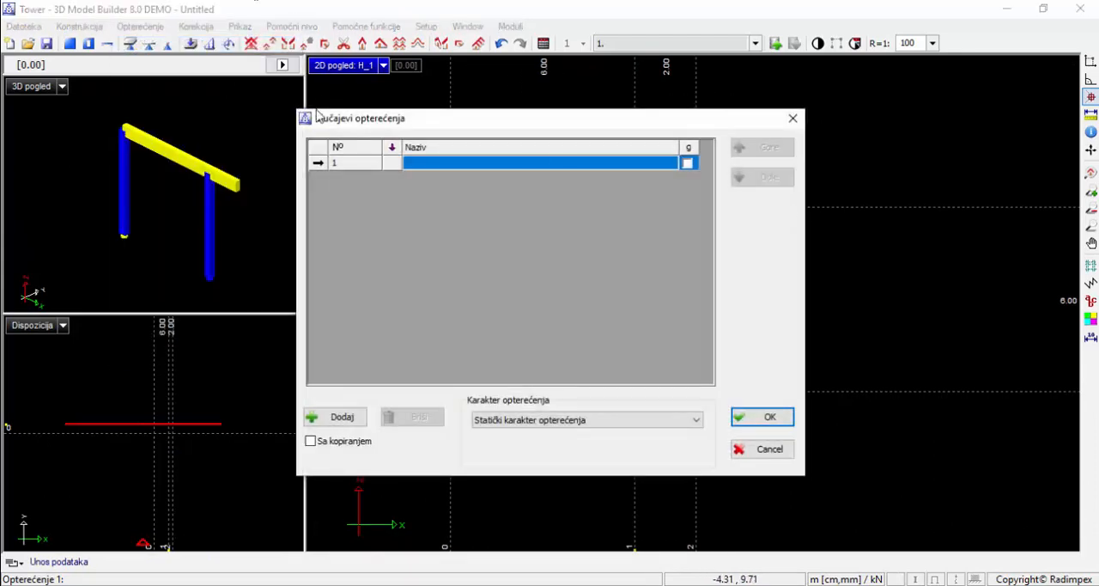
{"action": "left_click", "coordinate": [426, 164]}
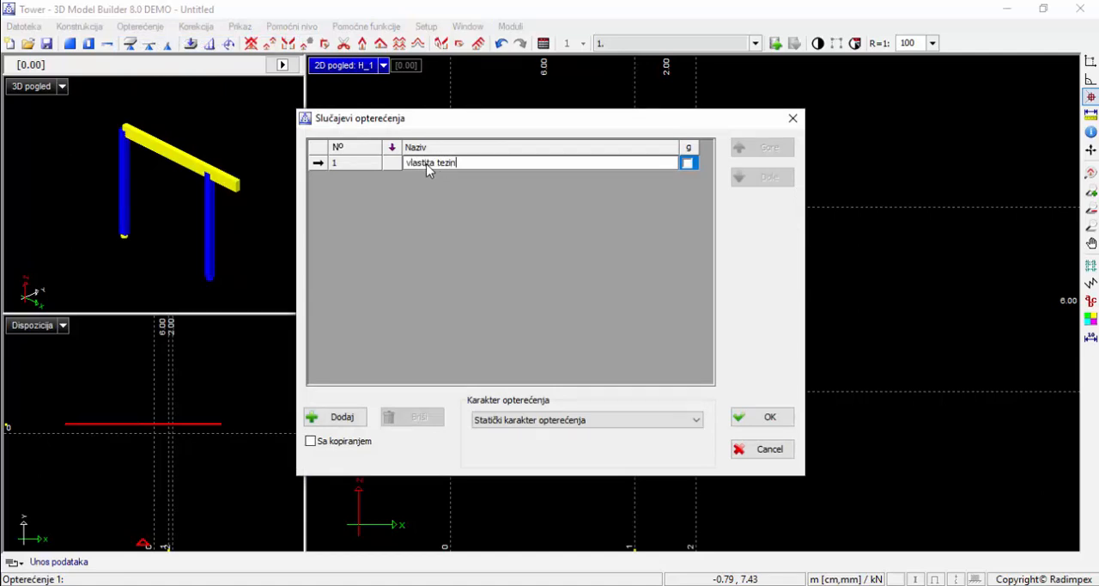
{"action": "left_click", "coordinate": [687, 165]}
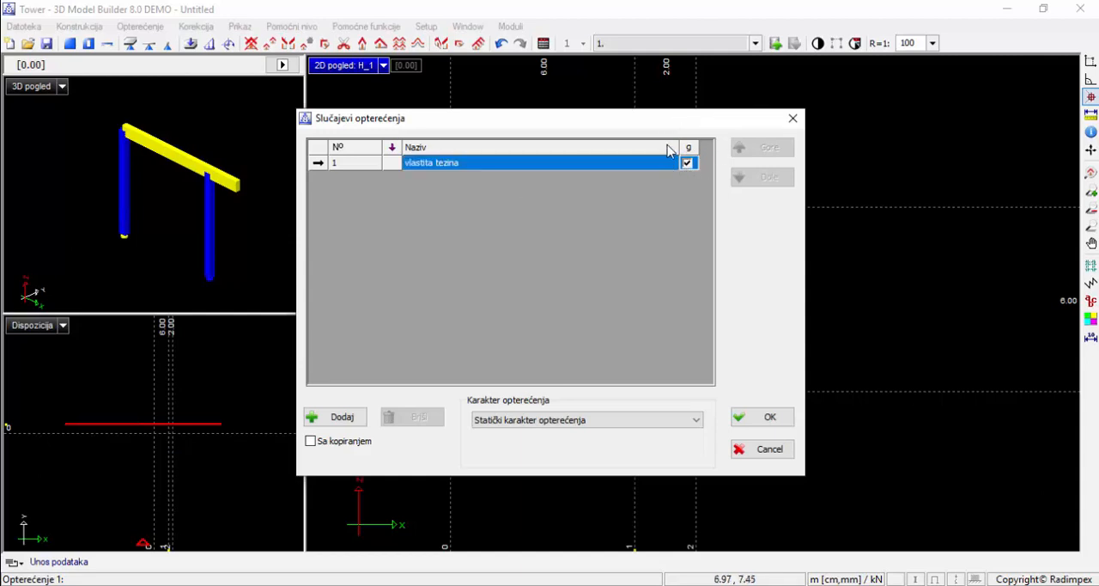
Add load case 2 named "stalno opeterecenje" without self-weight
{"action": "left_click", "coordinate": [342, 418]}
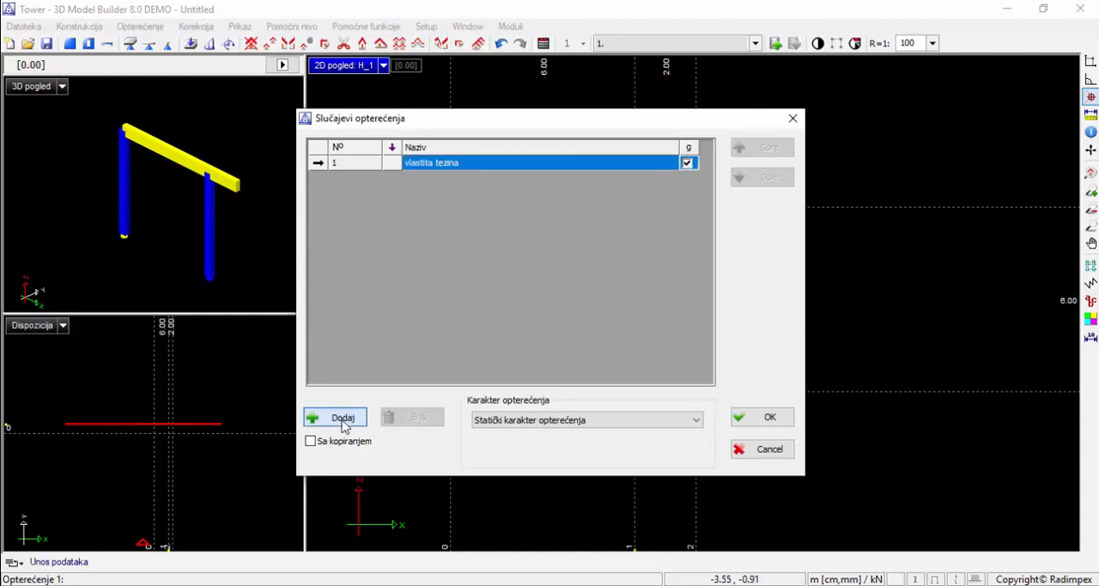
{"action": "left_click", "coordinate": [421, 178]}
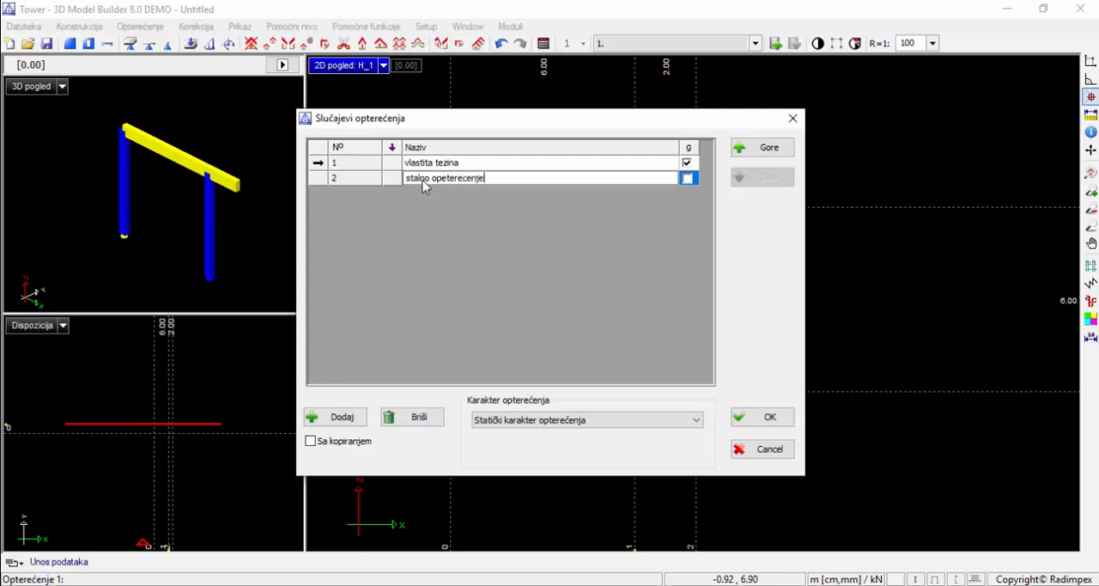
{"action": "type", "text": "stalno opterecenje"}
Add load case 3 named "povremeno opterecenje" and load case 4 named "P1", both without self-weight
{"action": "left_click", "coordinate": [335, 417]}
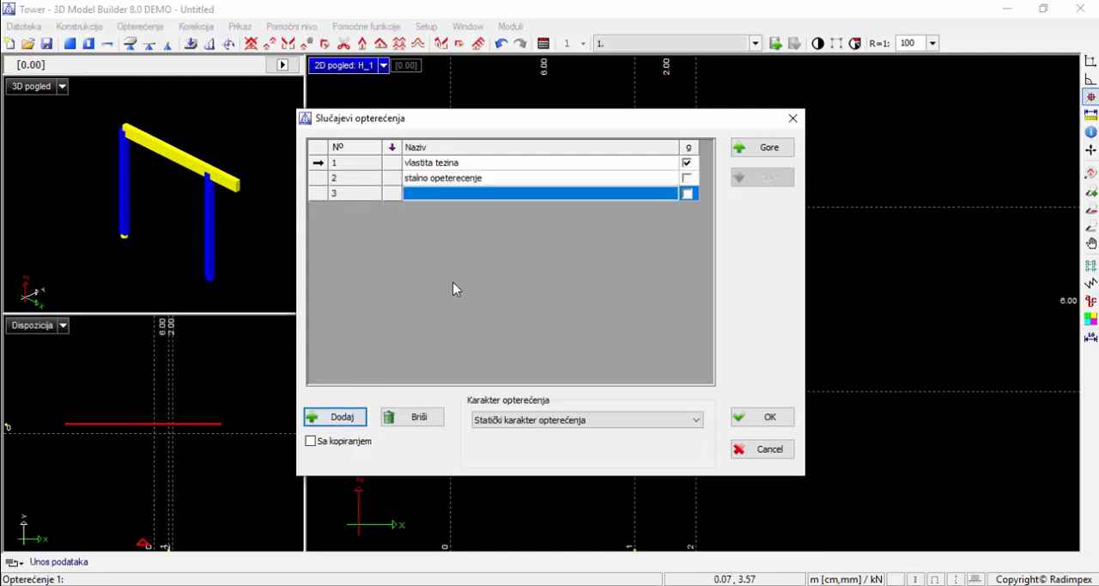
{"action": "left_click", "coordinate": [441, 196]}
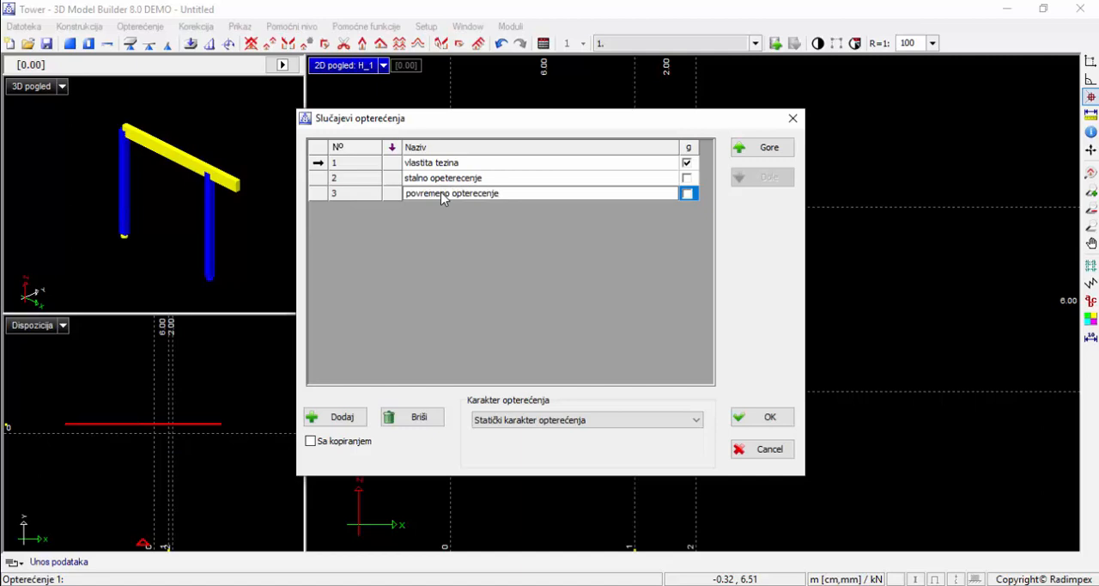
{"action": "left_click", "coordinate": [324, 417]}
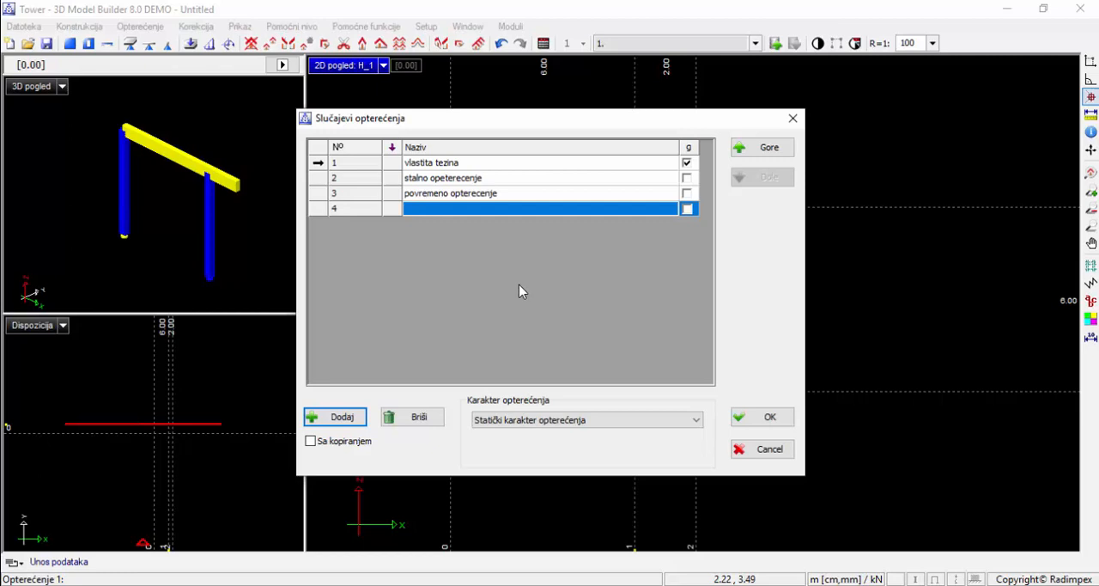
{"action": "left_click", "coordinate": [501, 212]}
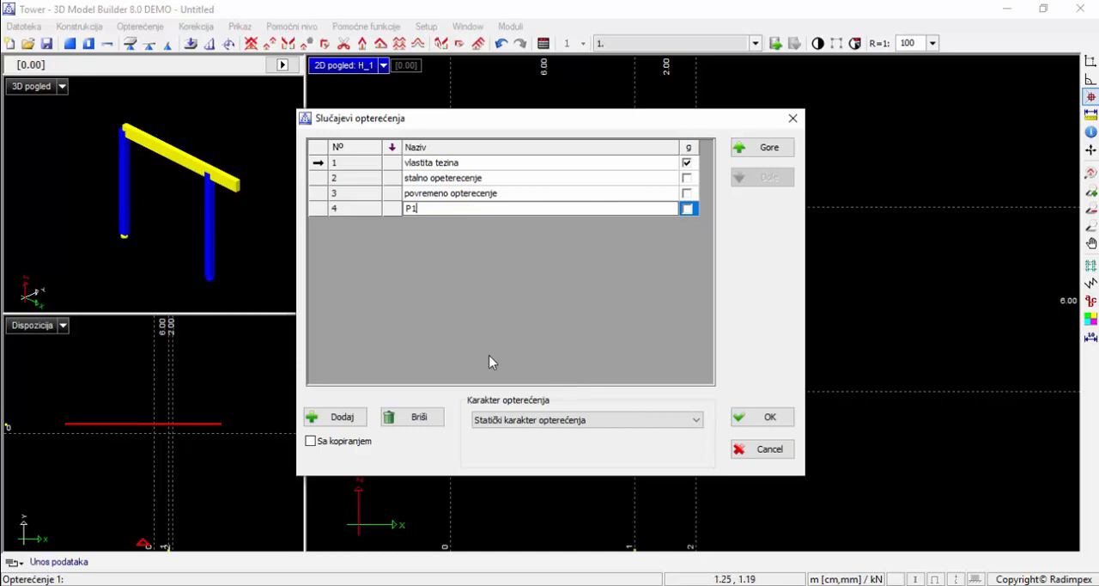
Add load case 5 named "P2" without self-weight and accept the load case list
{"action": "left_click", "coordinate": [341, 415]}
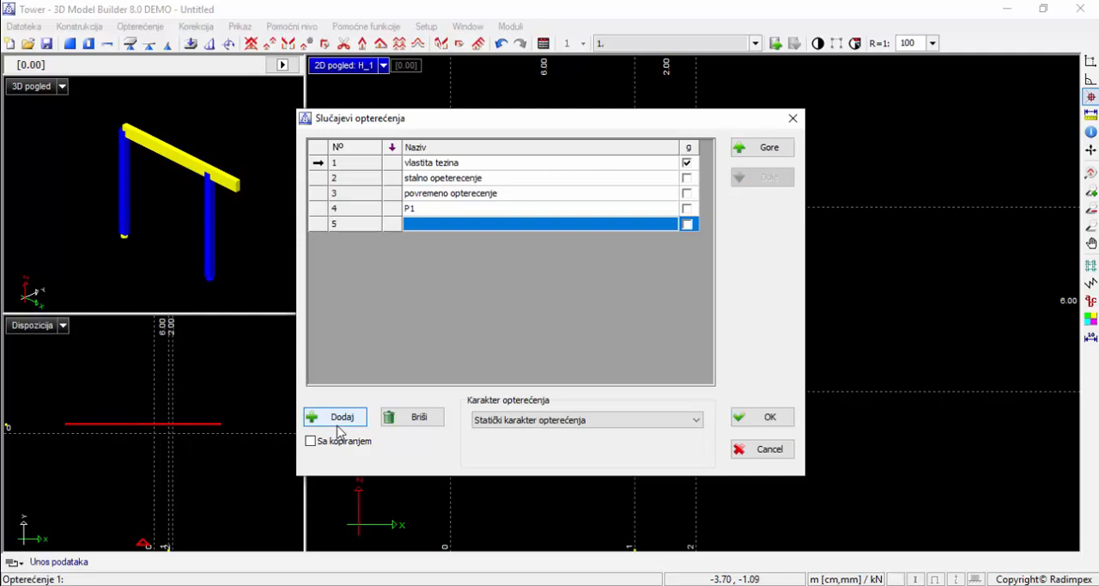
{"action": "left_click", "coordinate": [431, 227]}
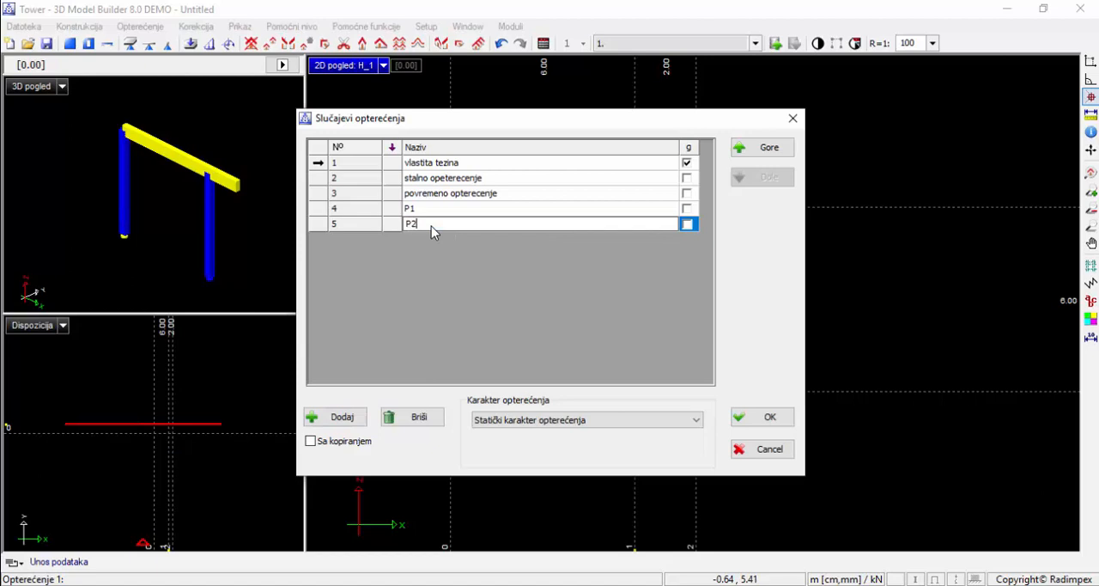
{"action": "type", "text": "P2"}
{"action": "key", "text": "Return"}
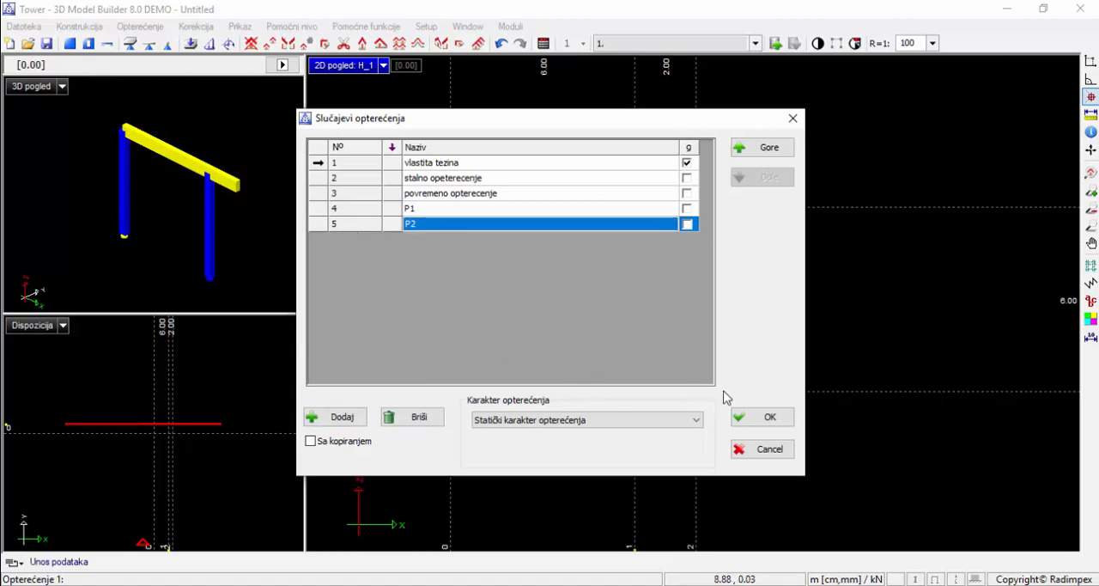
{"action": "left_click", "coordinate": [741, 417]}
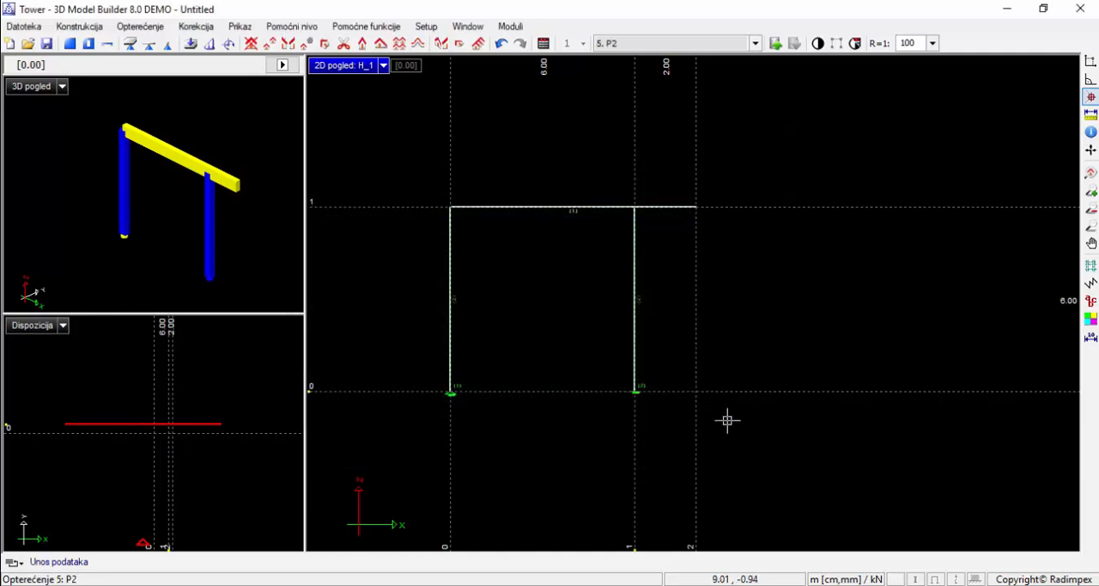
In load case 2 "stalno opeterecenje", define a line load along the whole beam from axis 0 to axis 2
{"action": "left_click", "coordinate": [599, 45]}
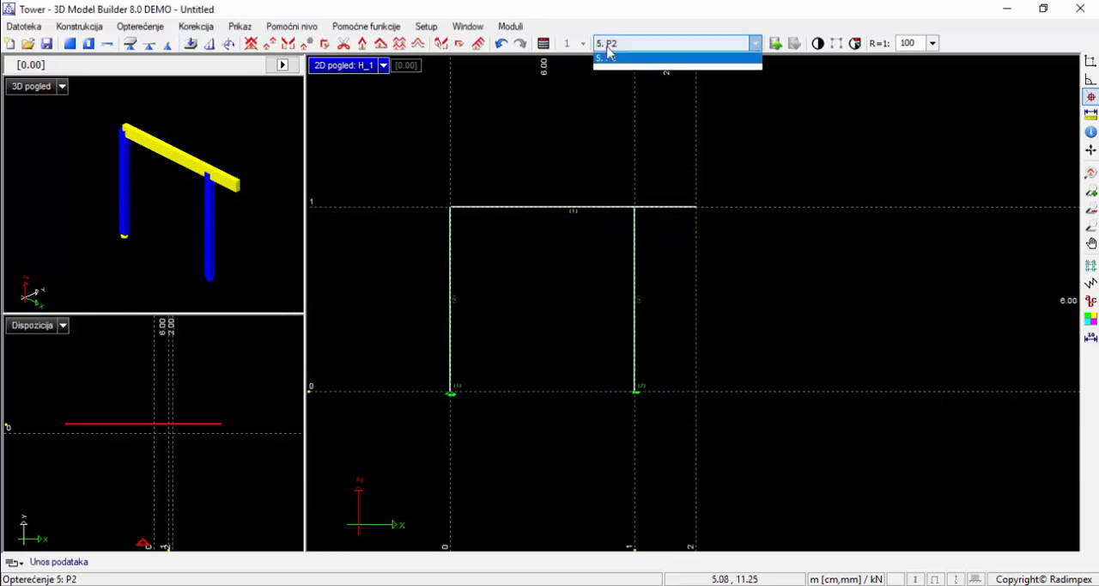
{"action": "left_click", "coordinate": [635, 57]}
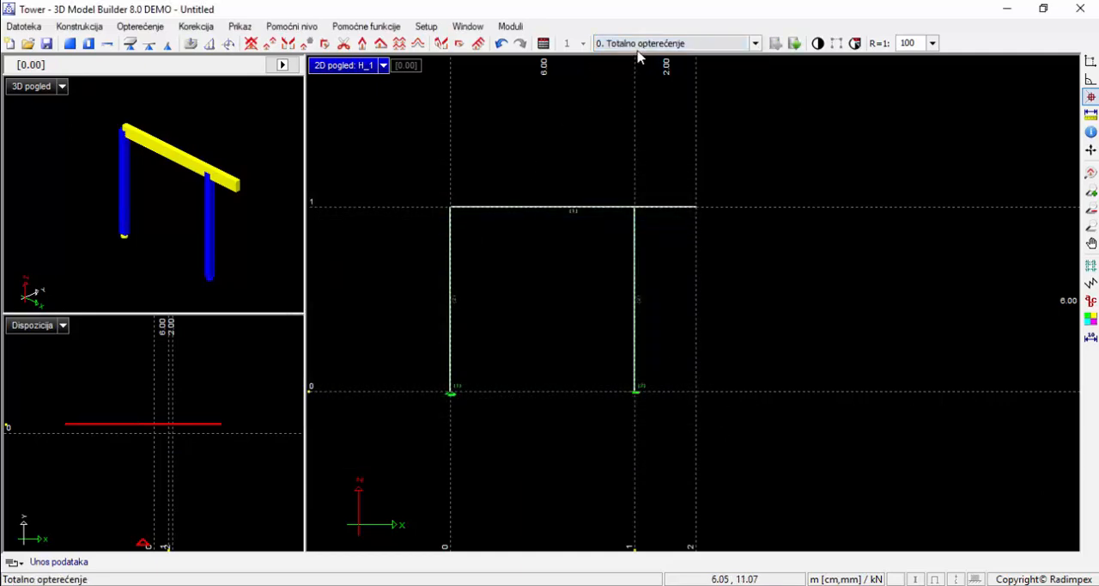
{"action": "left_click", "coordinate": [637, 44]}
{"action": "left_click", "coordinate": [640, 69]}
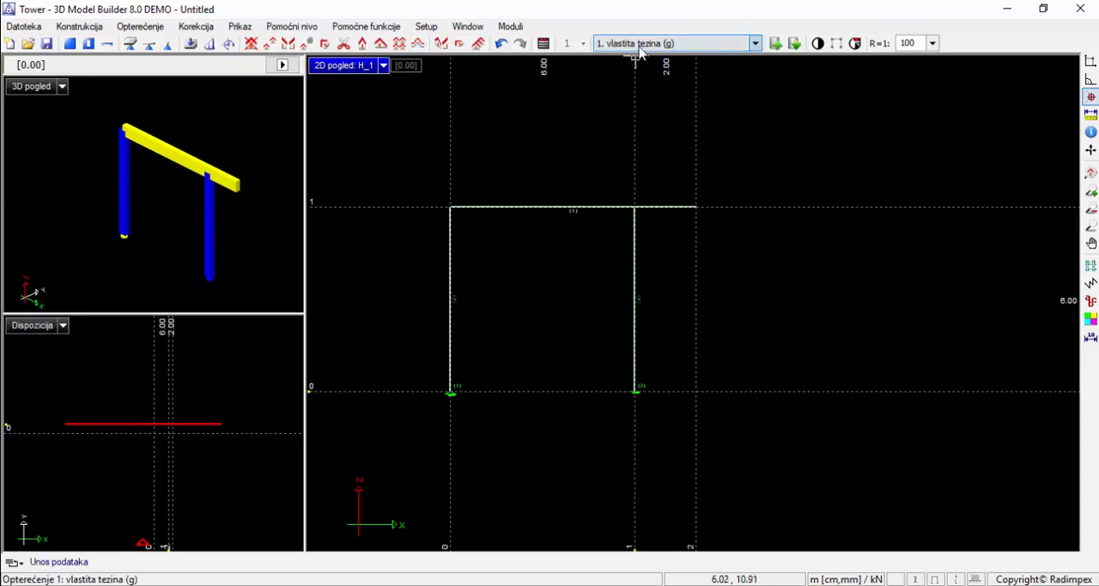
{"action": "left_click", "coordinate": [638, 48]}
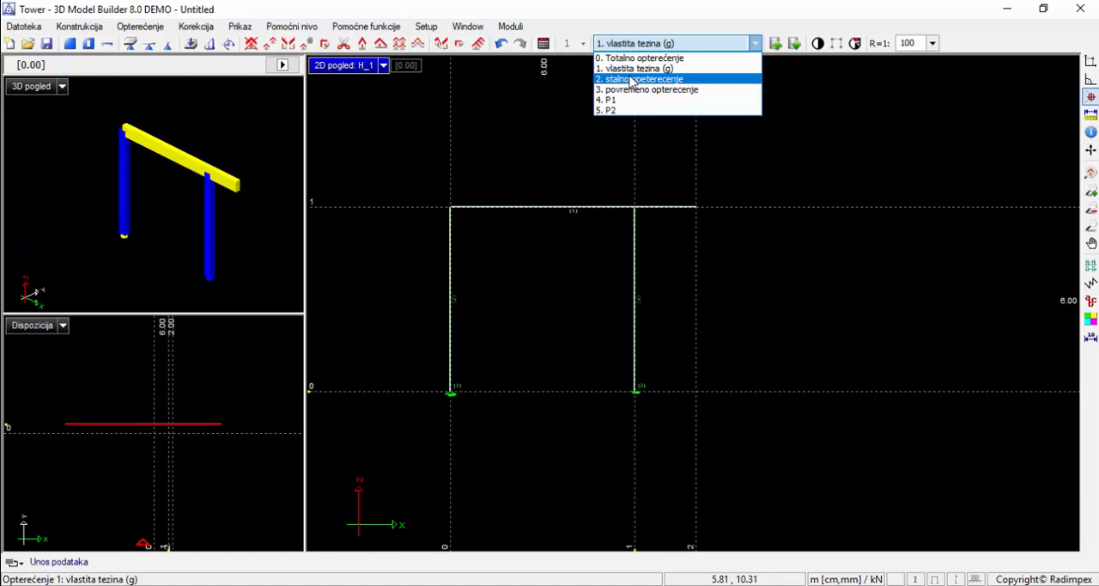
{"action": "left_click", "coordinate": [631, 79]}
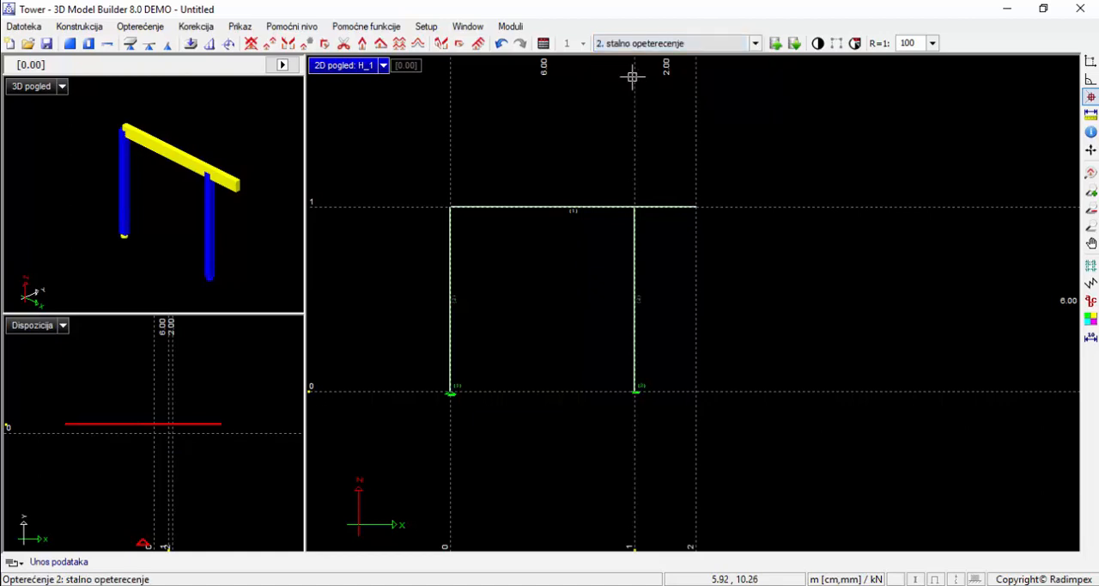
{"action": "left_click", "coordinate": [211, 43]}
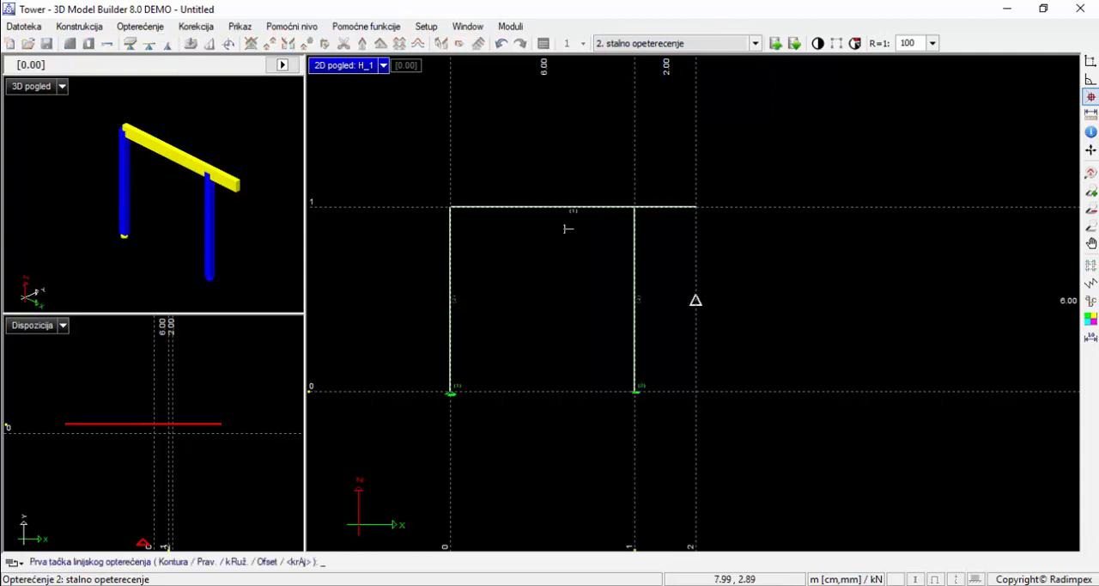
{"action": "left_click", "coordinate": [449, 206]}
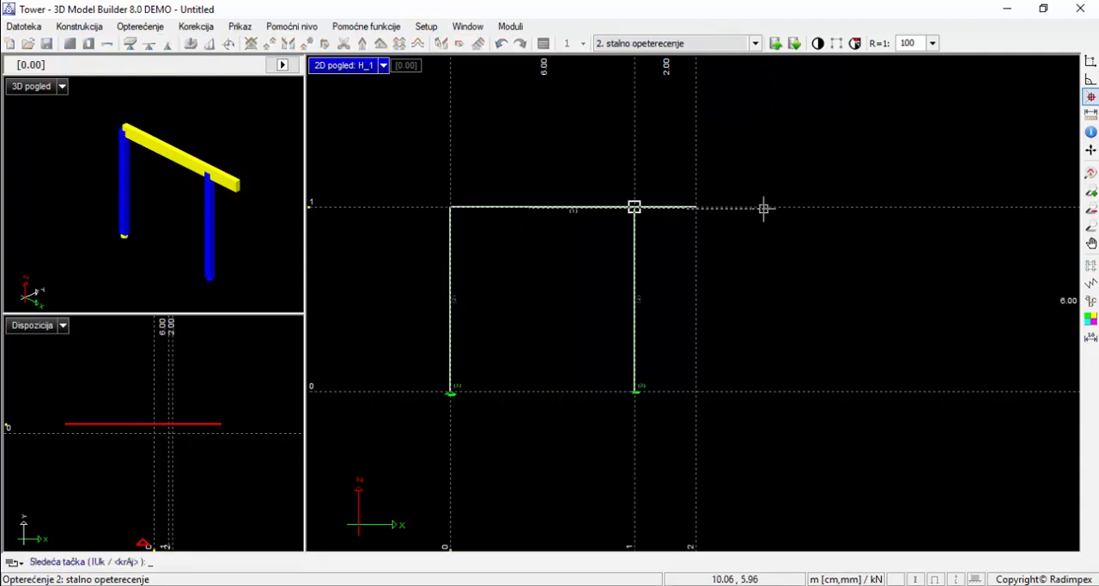
{"action": "left_click", "coordinate": [696, 206]}
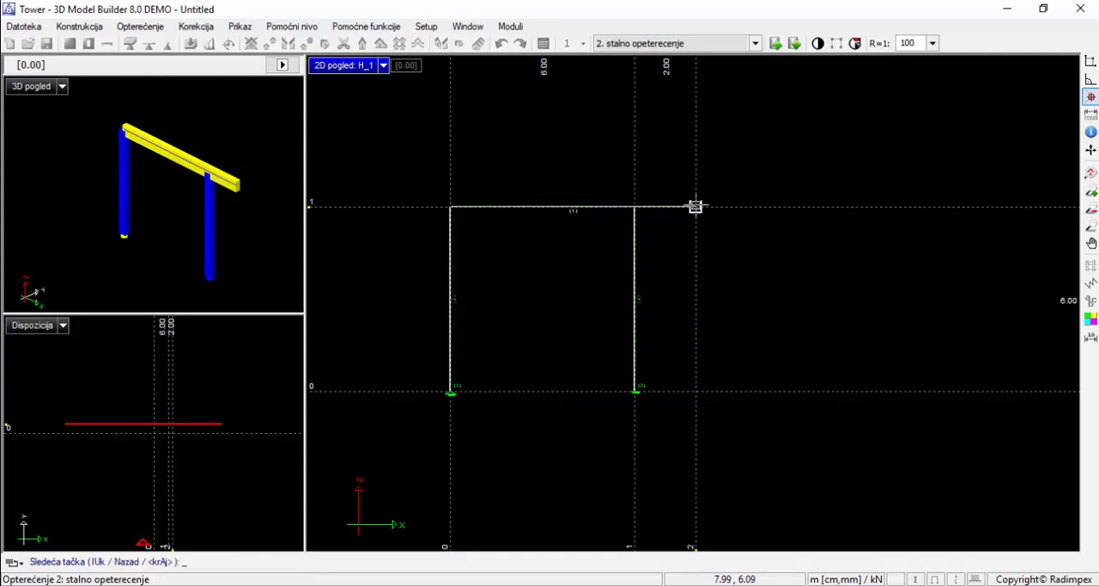
{"action": "key", "text": "Return"}
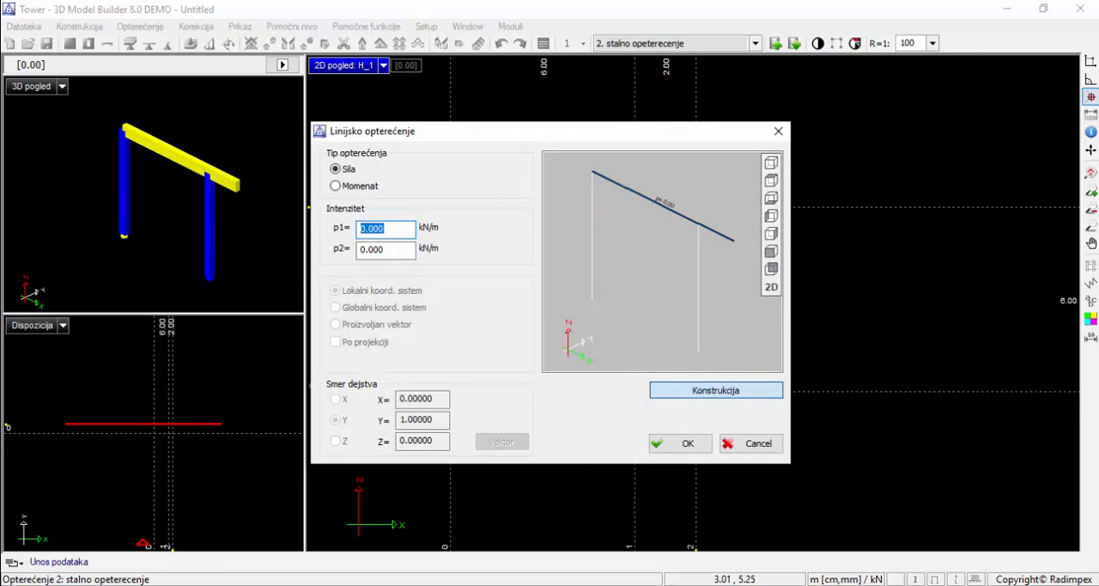
Set the beam line load's p1 and p2 intensities to -30 kN/m as a force and accept it
{"action": "type", "text": "30"}
{"action": "left_click", "coordinate": [360, 249]}
{"action": "type", "text": "3"}
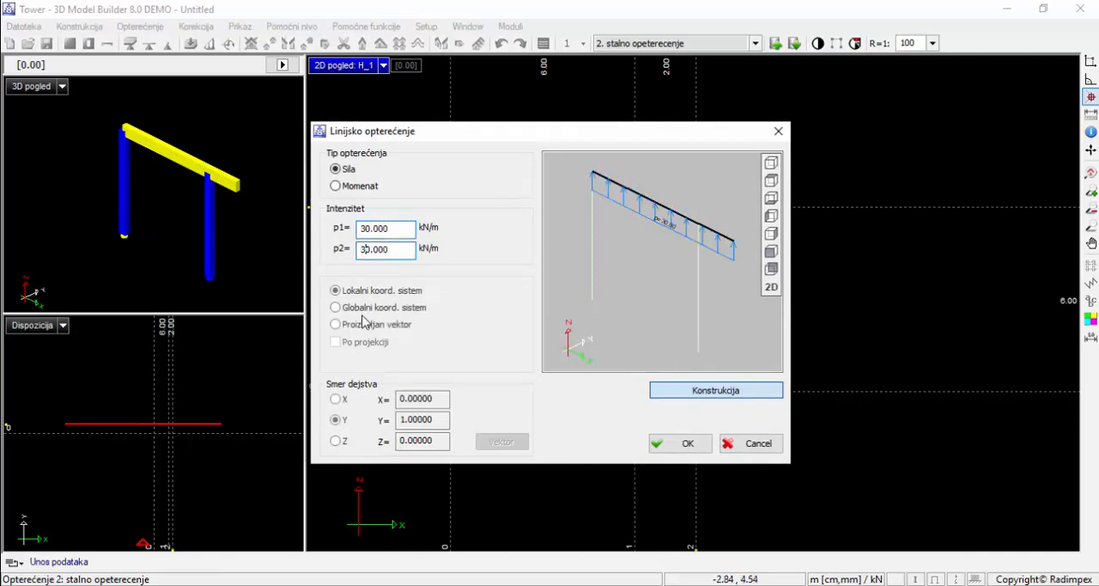
{"action": "left_click", "coordinate": [364, 228]}
{"action": "type", "text": "-"}
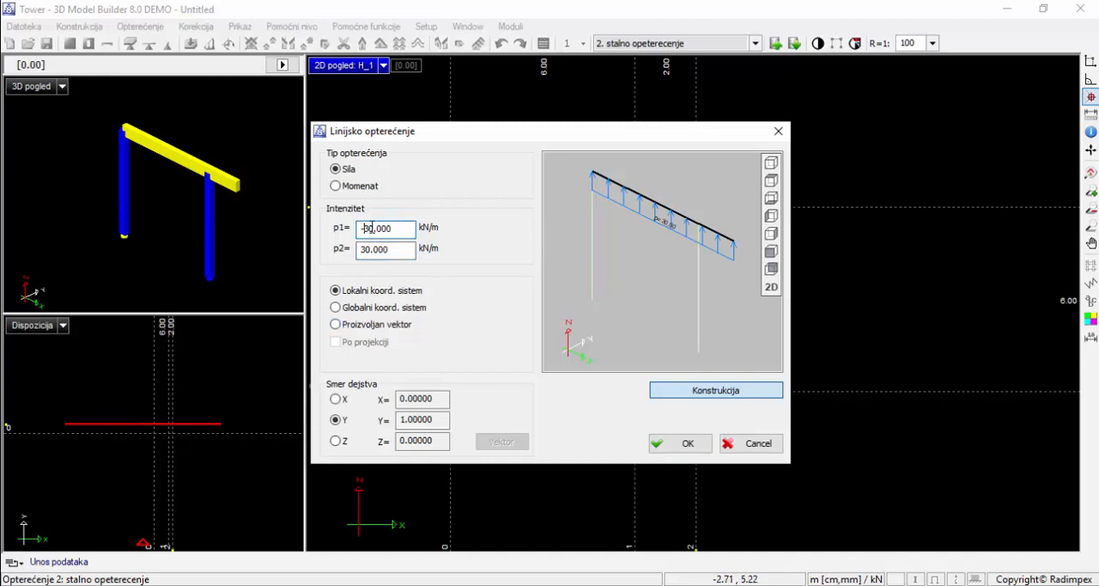
{"action": "left_click", "coordinate": [364, 249]}
{"action": "type", "text": "-"}
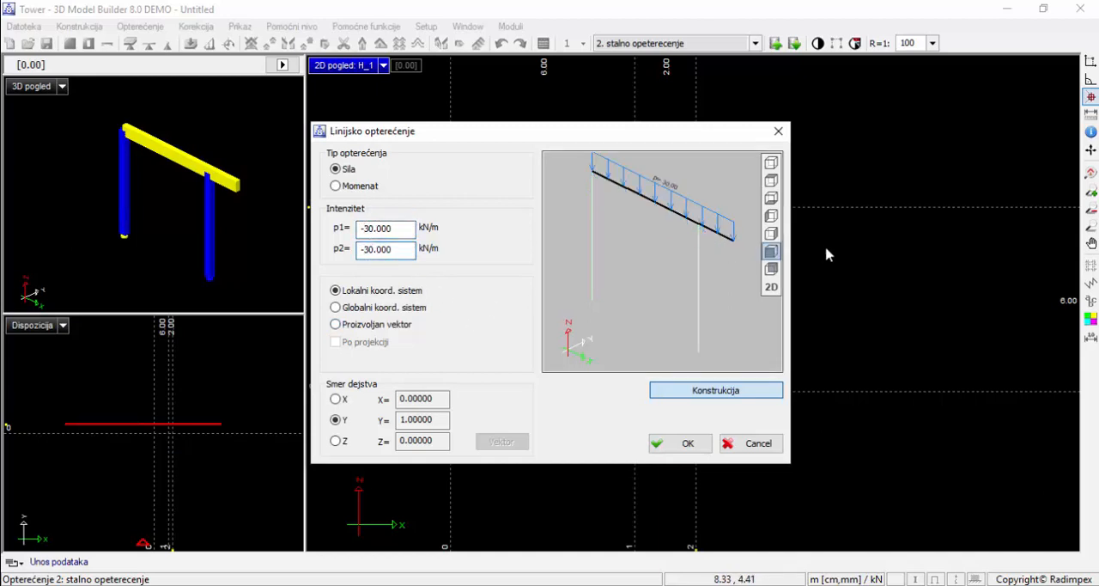
{"action": "left_click", "coordinate": [694, 444]}
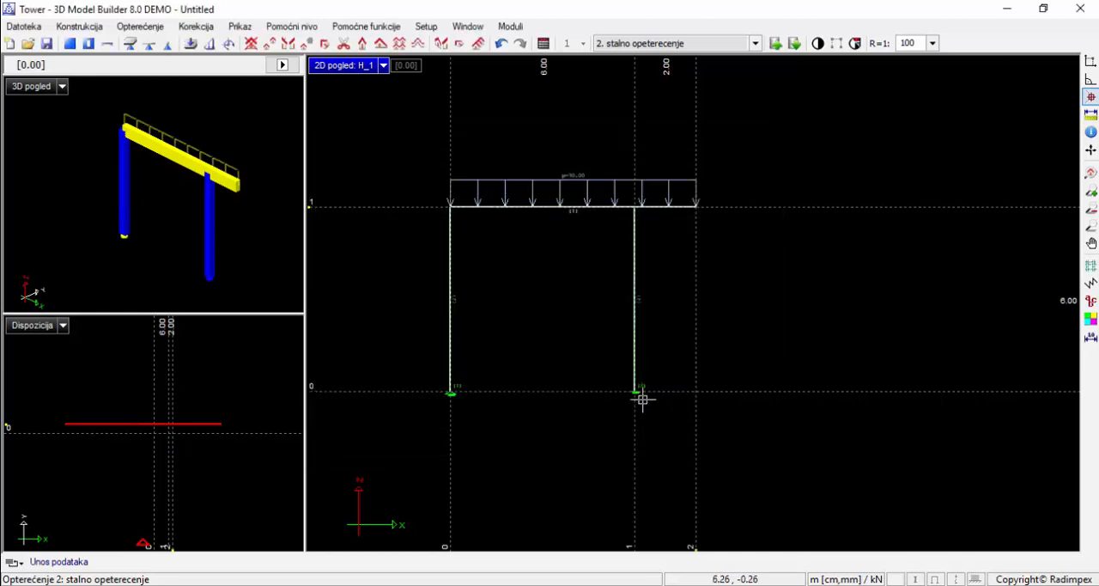
In load case 3 "povremeno opterecenje", apply a uniform downward line load to the beam overhang between axes 1 and 2
{"action": "left_click", "coordinate": [677, 42]}
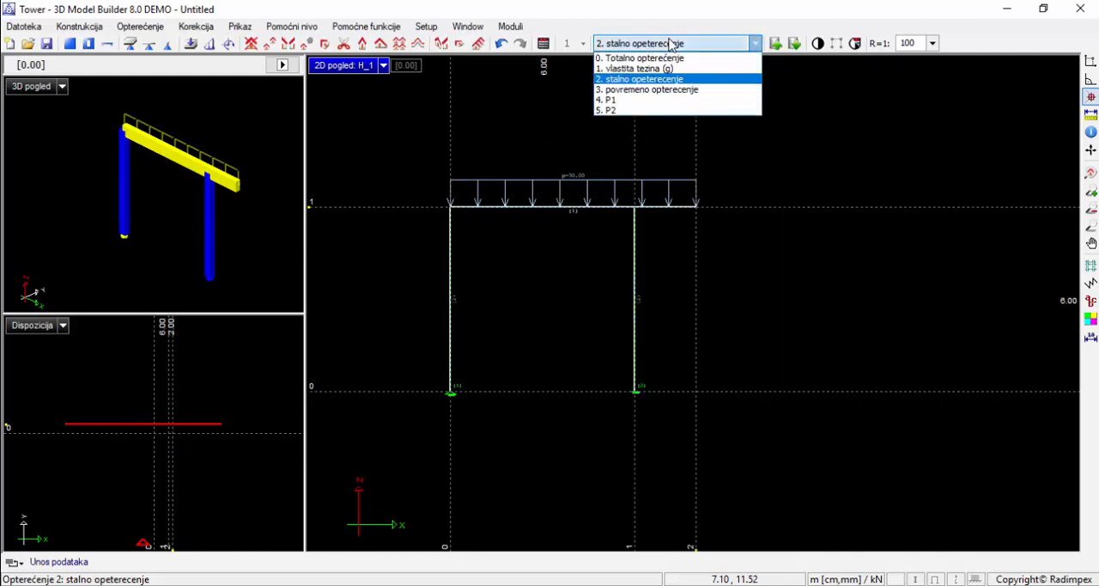
{"action": "left_click", "coordinate": [666, 76]}
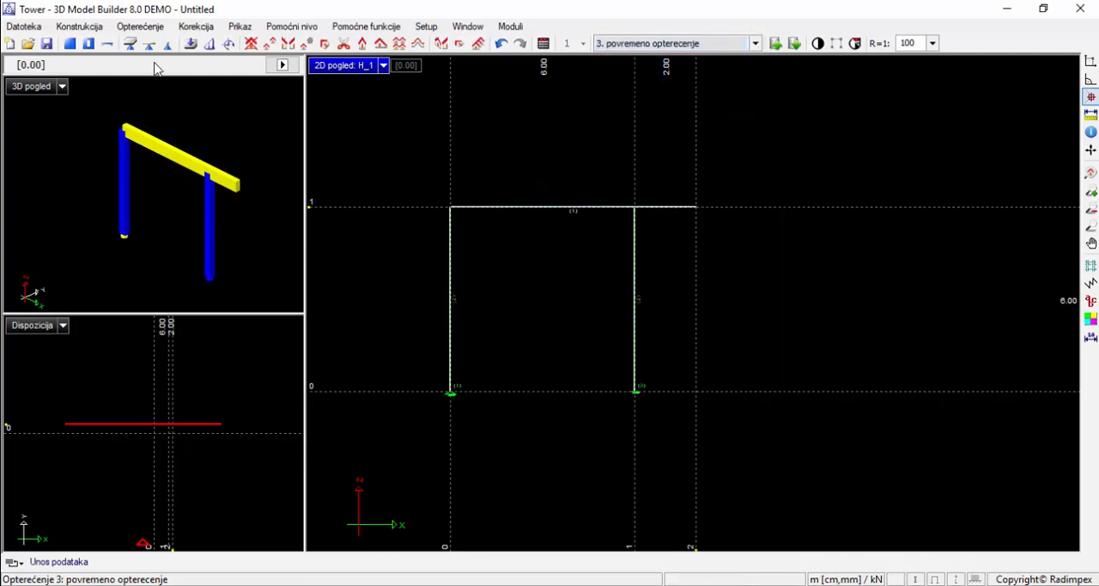
{"action": "left_click", "coordinate": [210, 43]}
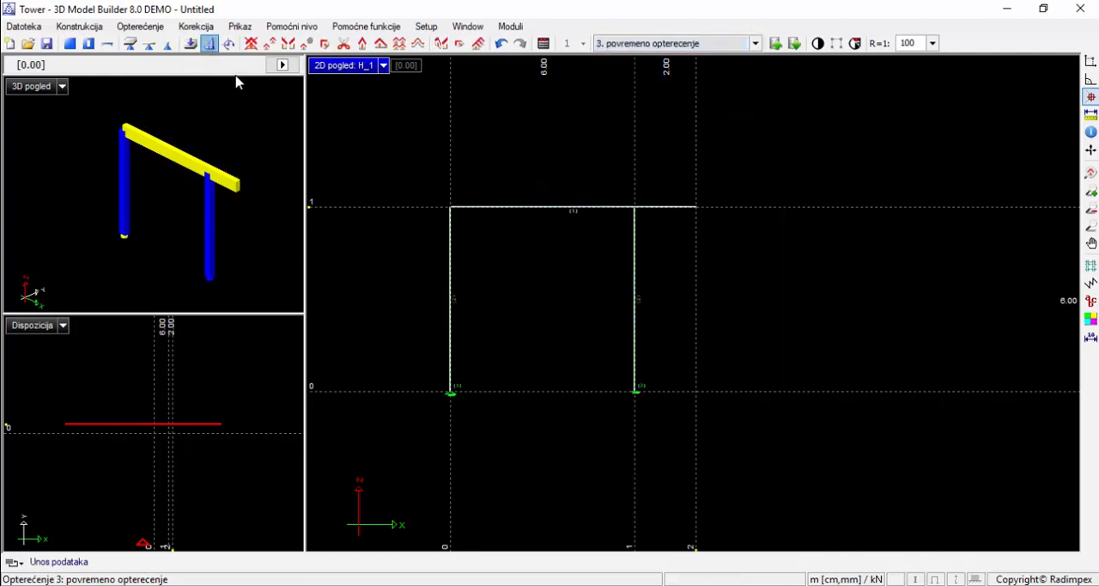
{"action": "left_click", "coordinate": [635, 206]}
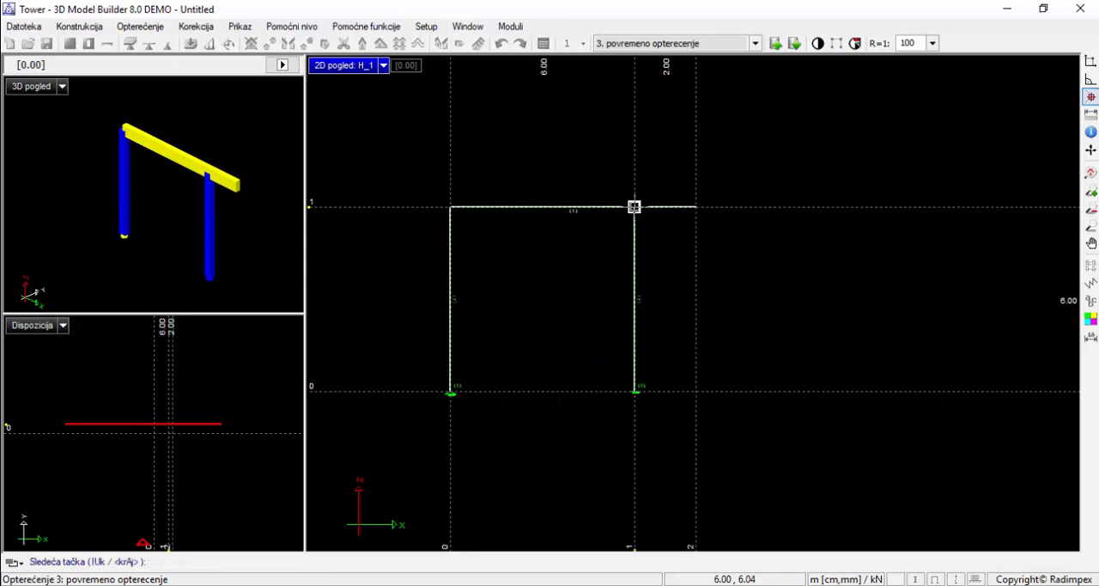
{"action": "left_click", "coordinate": [693, 206]}
{"action": "right_click", "coordinate": [693, 206]}
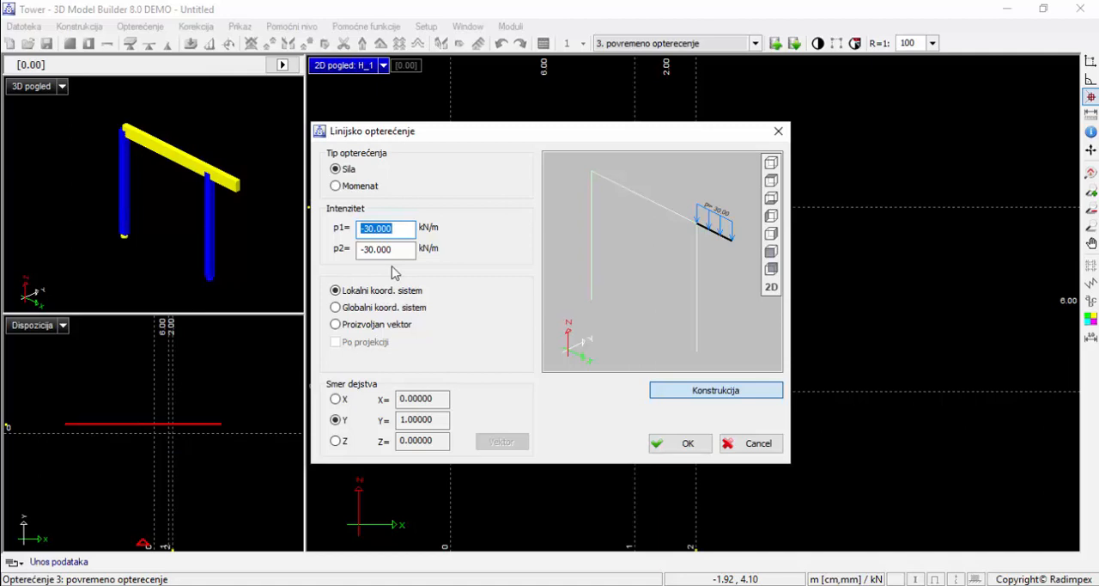
{"action": "type", "text": "-20"}
{"action": "key", "text": "Tab"}
{"action": "left_click", "coordinate": [658, 442]}
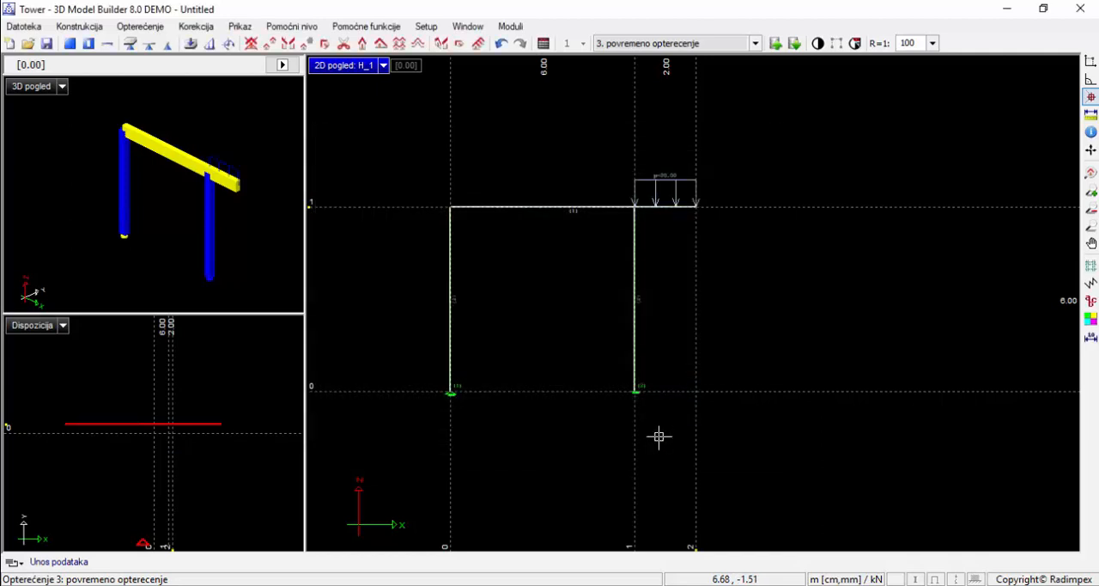
In load case 4 "P1", apply a point force of -50 kN at the beam's free end on axis 2
{"action": "left_click", "coordinate": [657, 43]}
{"action": "left_click", "coordinate": [657, 100]}
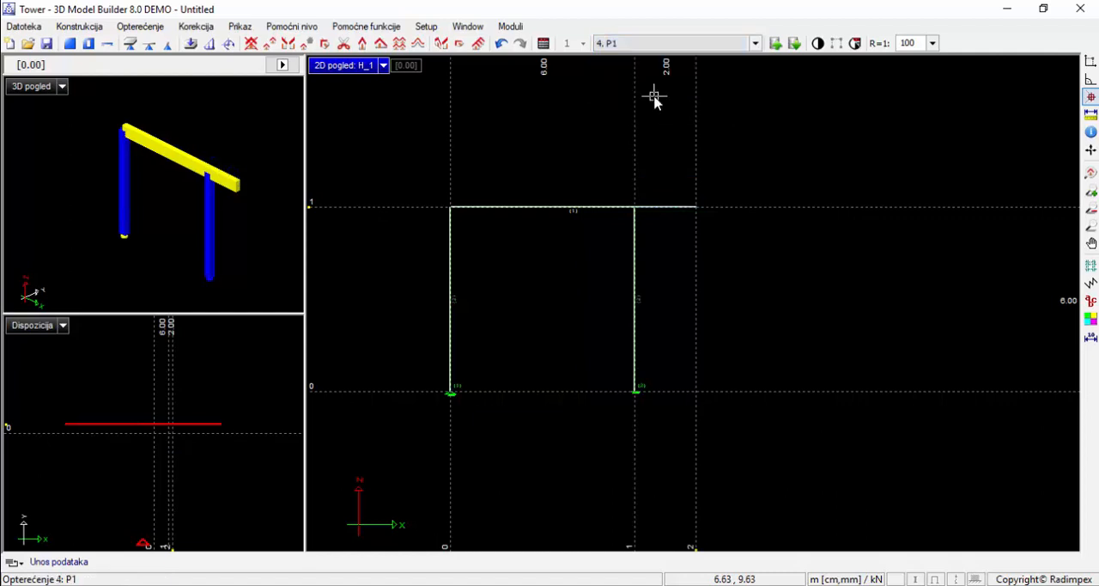
{"action": "left_click", "coordinate": [229, 44]}
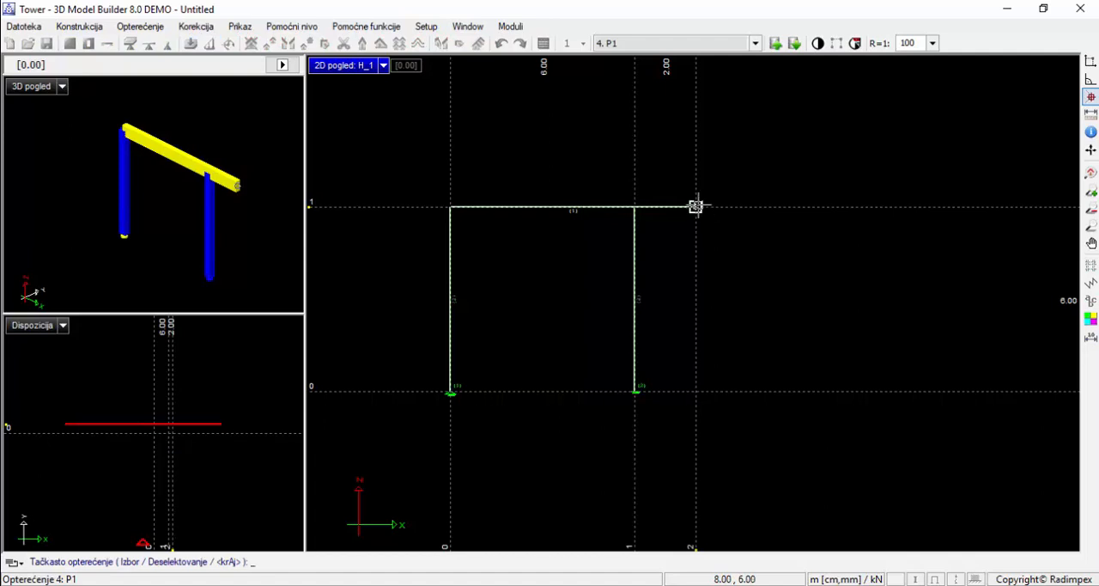
{"action": "right_click", "coordinate": [698, 205]}
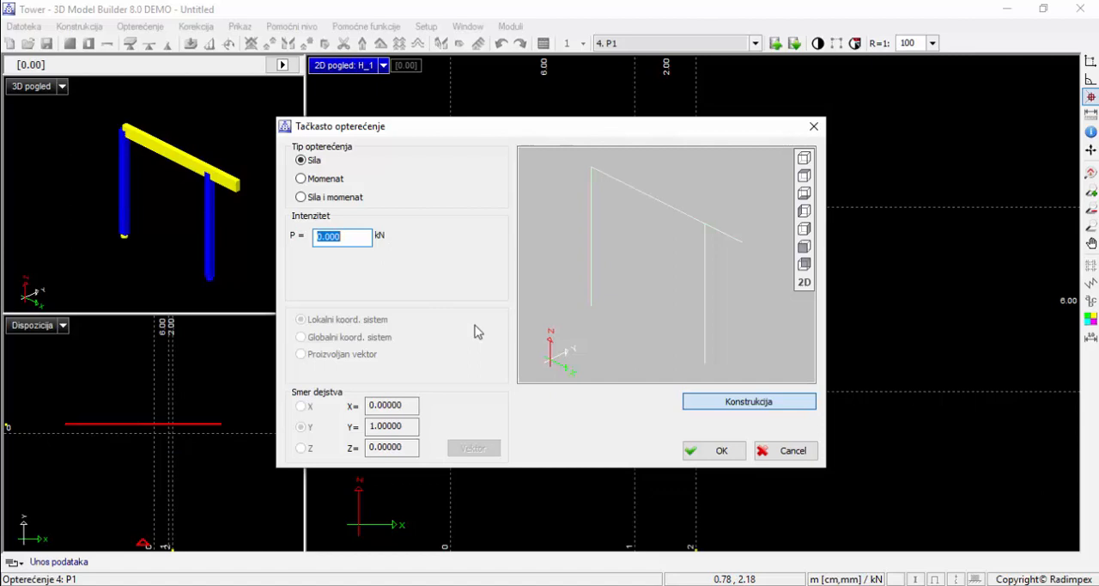
{"action": "type", "text": "-50"}
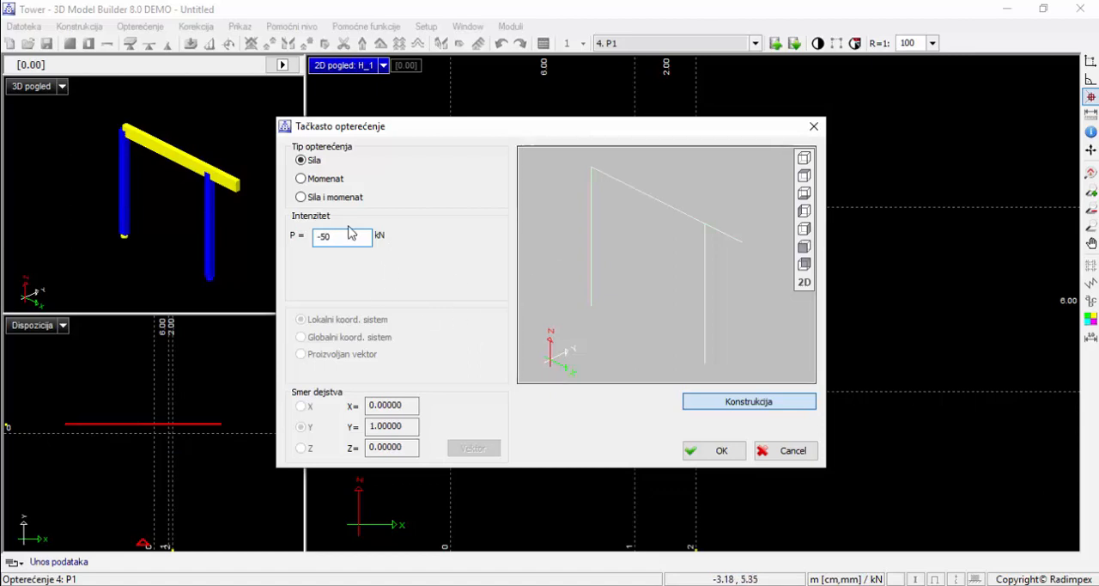
{"action": "left_click", "coordinate": [741, 410]}
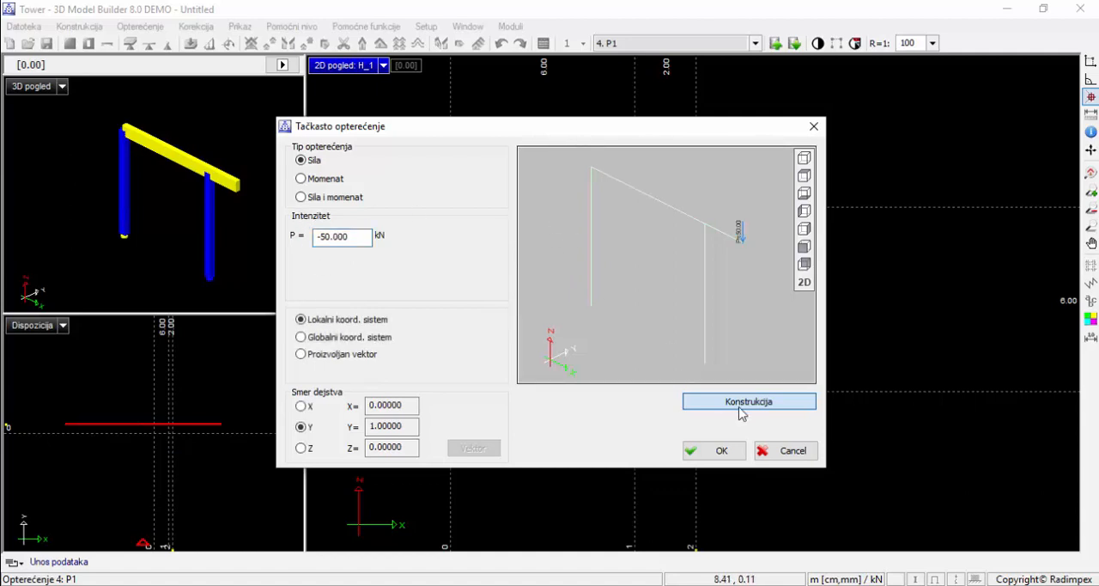
{"action": "scroll", "coordinate": [738, 196], "scroll_direction": "up", "scroll_amount": 2}
{"action": "scroll", "coordinate": [739, 218], "scroll_direction": "up", "scroll_amount": 1}
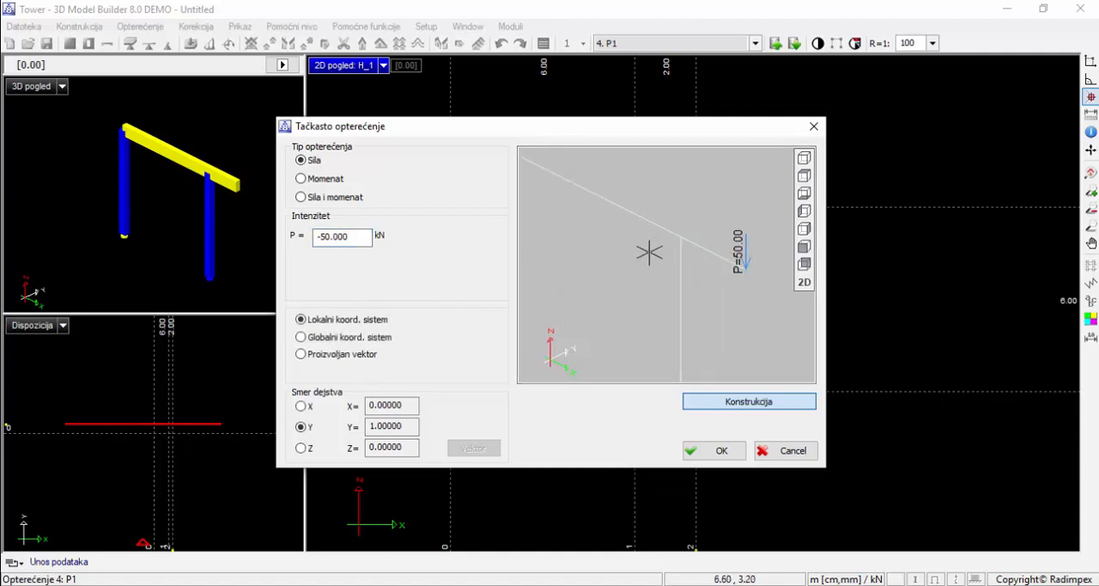
{"action": "scroll", "coordinate": [729, 294], "scroll_direction": "down", "scroll_amount": 3}
{"action": "left_click", "coordinate": [715, 450]}
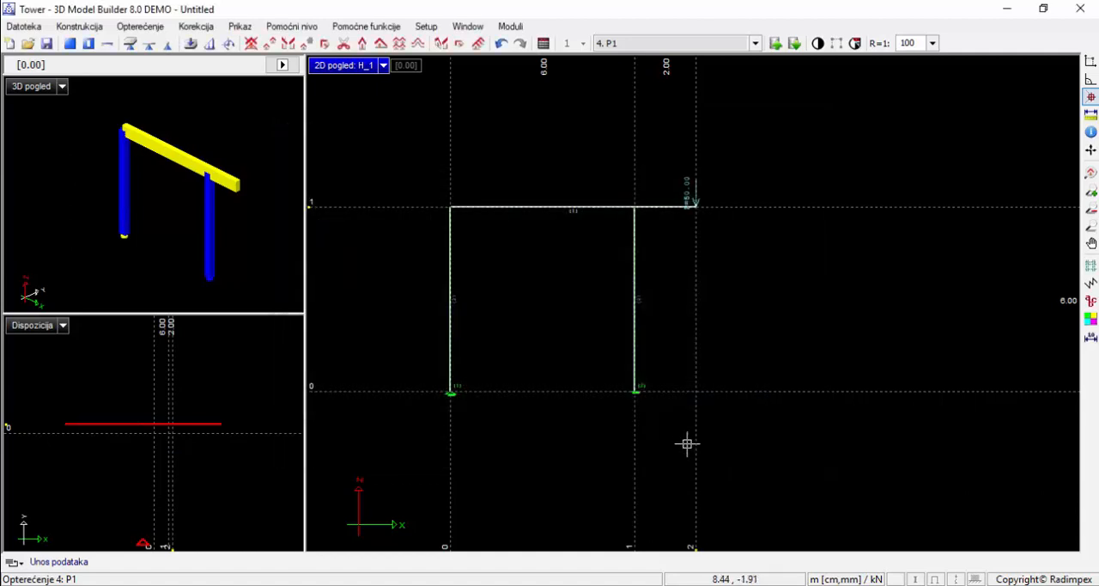
In load case 5 "P2", apply a horizontal point force of 50 kN in the X direction at the beam's end on axis 0
{"action": "left_click", "coordinate": [662, 44]}
{"action": "left_click", "coordinate": [664, 110]}
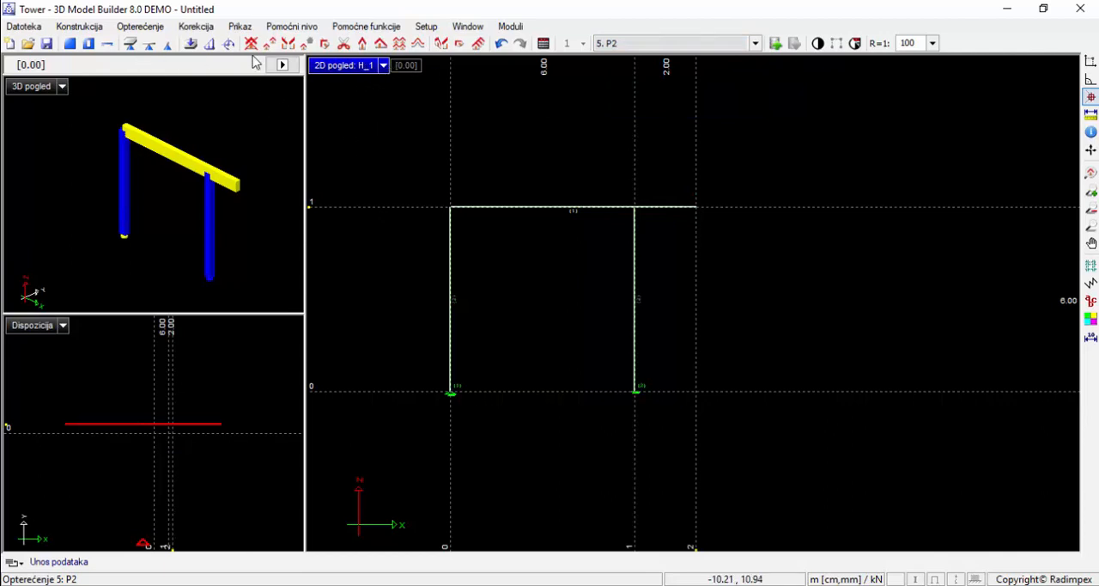
{"action": "left_click", "coordinate": [228, 44]}
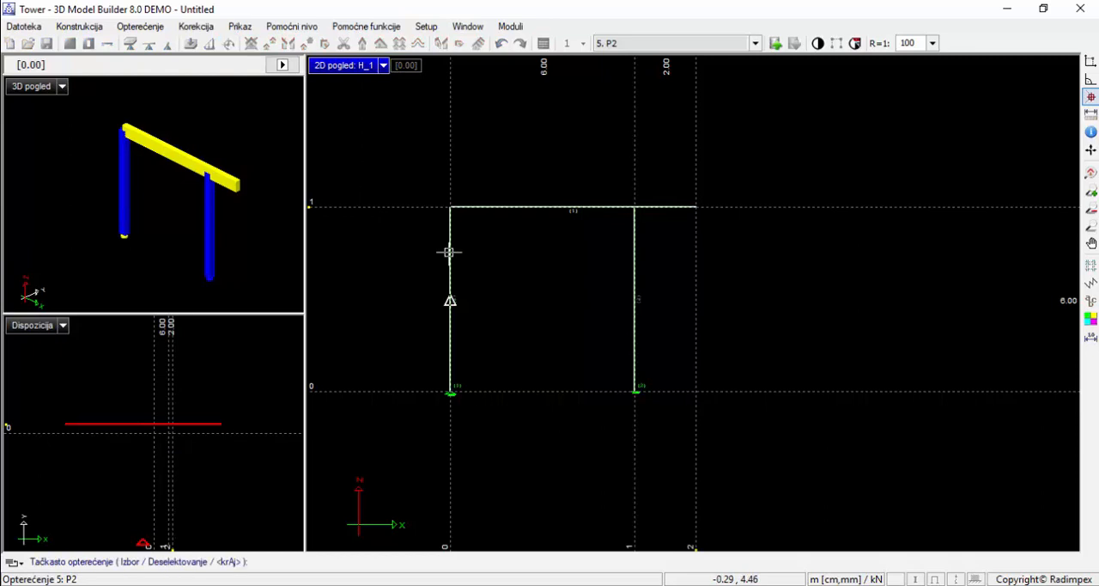
{"action": "left_click", "coordinate": [450, 206]}
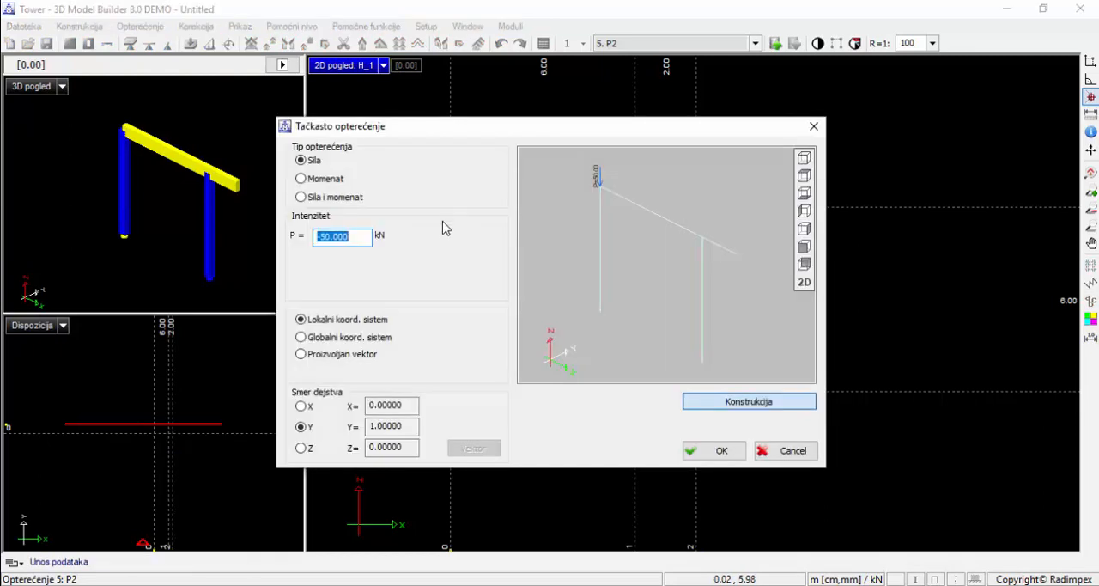
{"action": "left_click", "coordinate": [301, 406]}
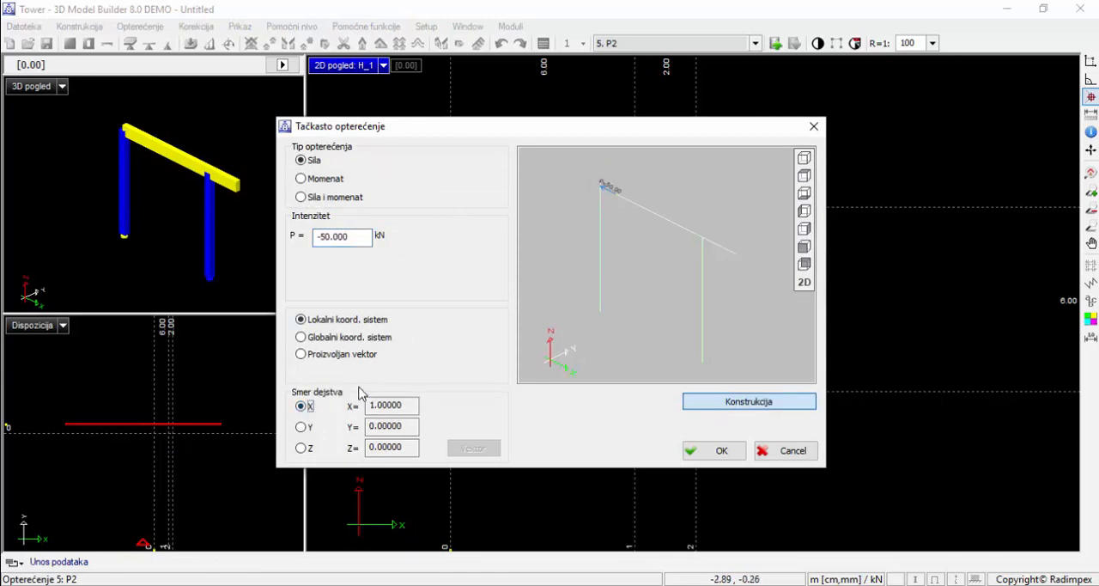
{"action": "left_click", "coordinate": [326, 238]}
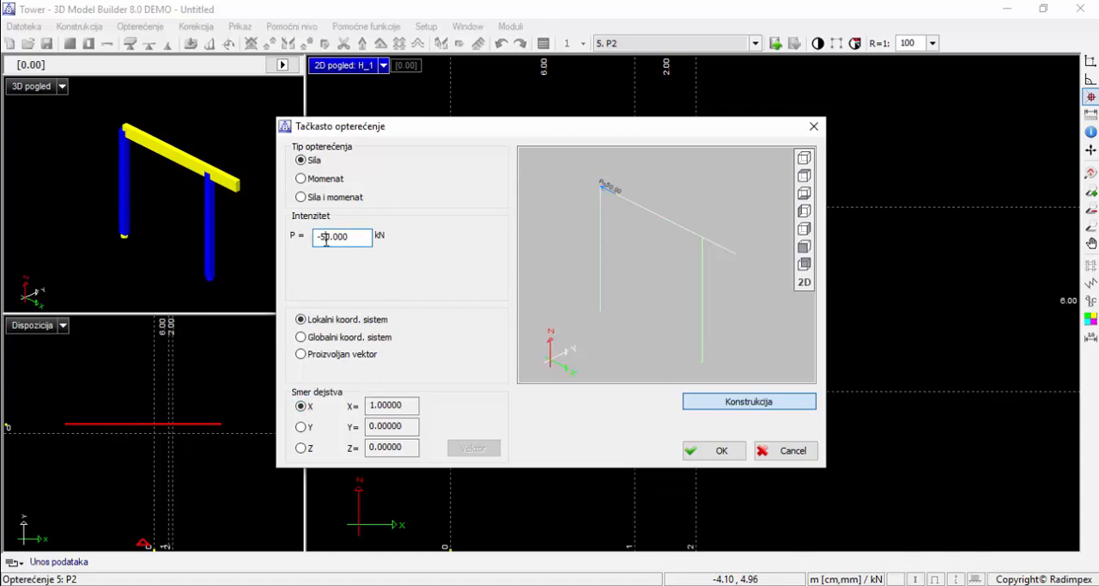
{"action": "double_click", "coordinate": [327, 239]}
{"action": "type", "text": "50"}
{"action": "left_click", "coordinate": [570, 291]}
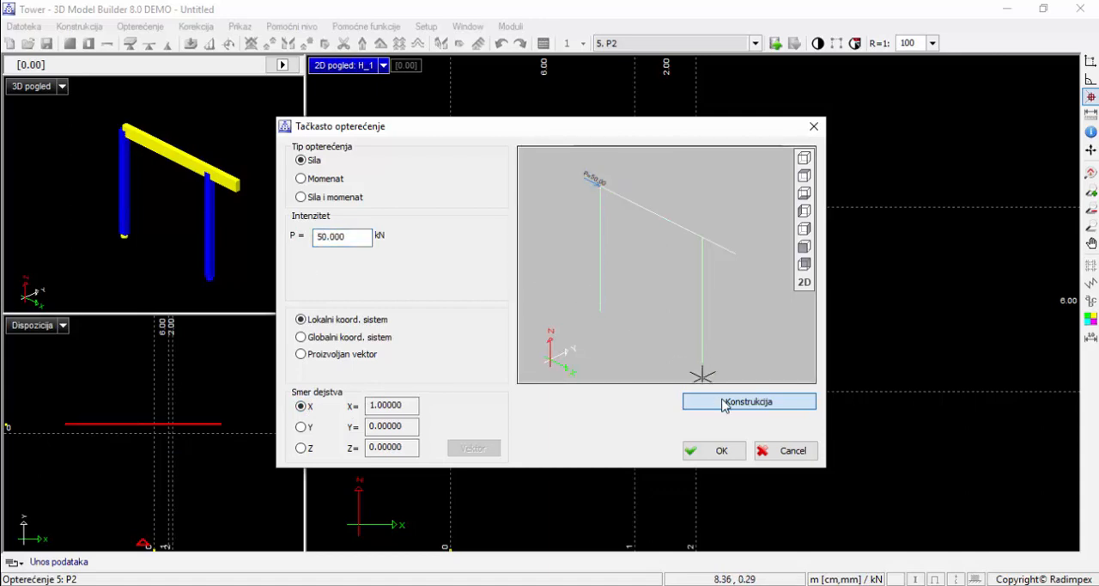
{"action": "left_click", "coordinate": [722, 450]}
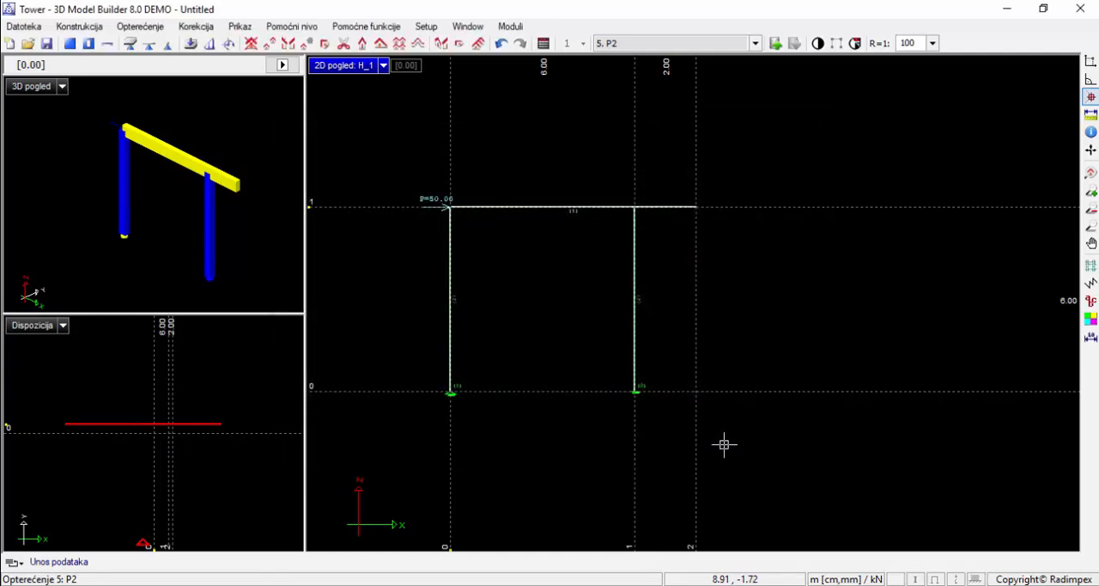
Display load case 0 "Totalno opterećenje" and release moment M3 at the top of the column on axis 1
{"action": "left_click", "coordinate": [690, 43]}
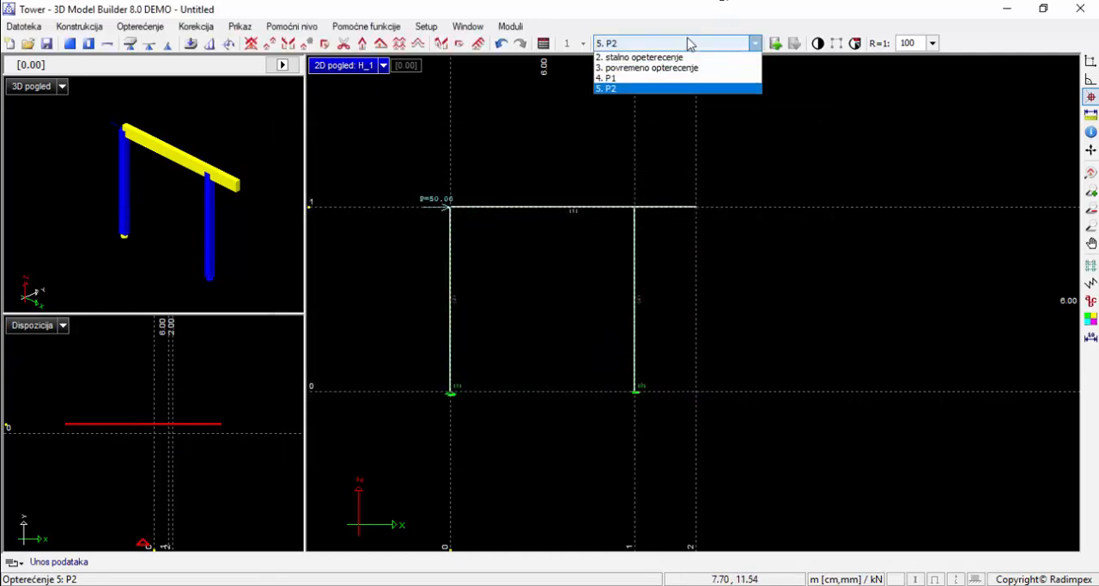
{"action": "left_click", "coordinate": [683, 50]}
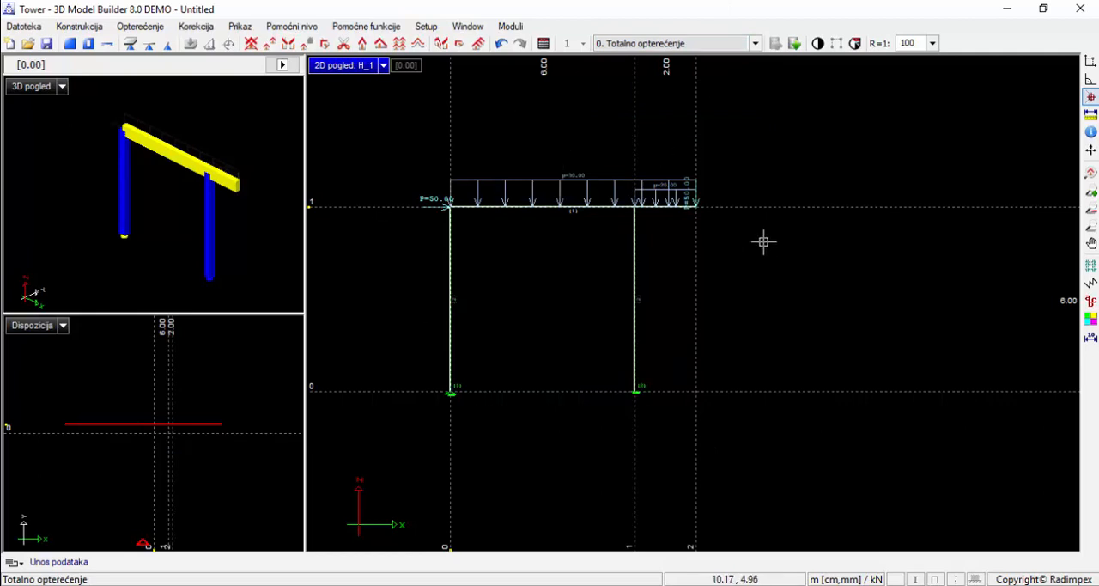
{"action": "left_click", "coordinate": [74, 27]}
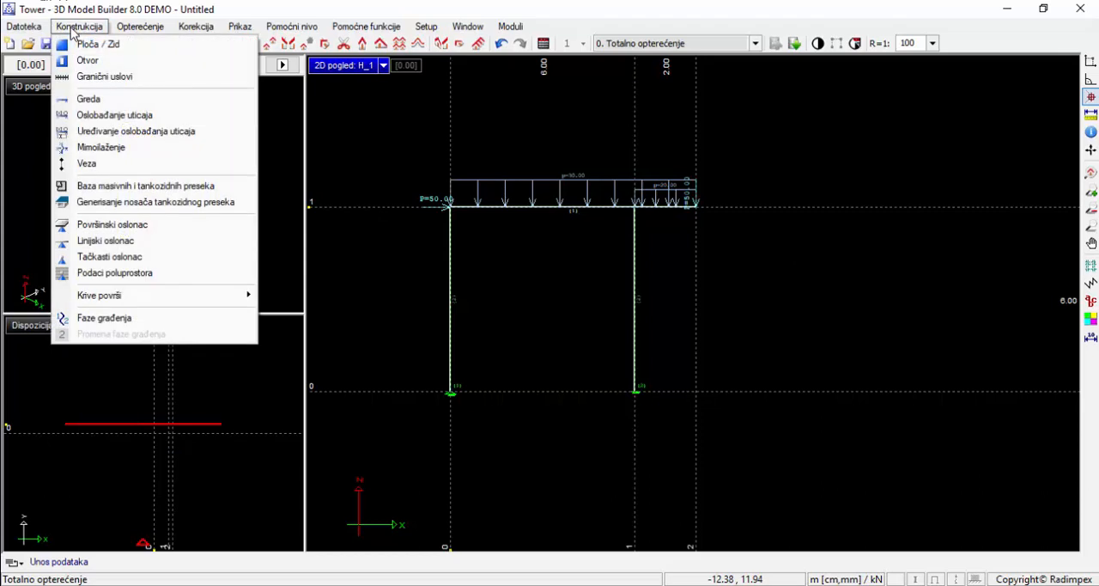
{"action": "left_click", "coordinate": [132, 117]}
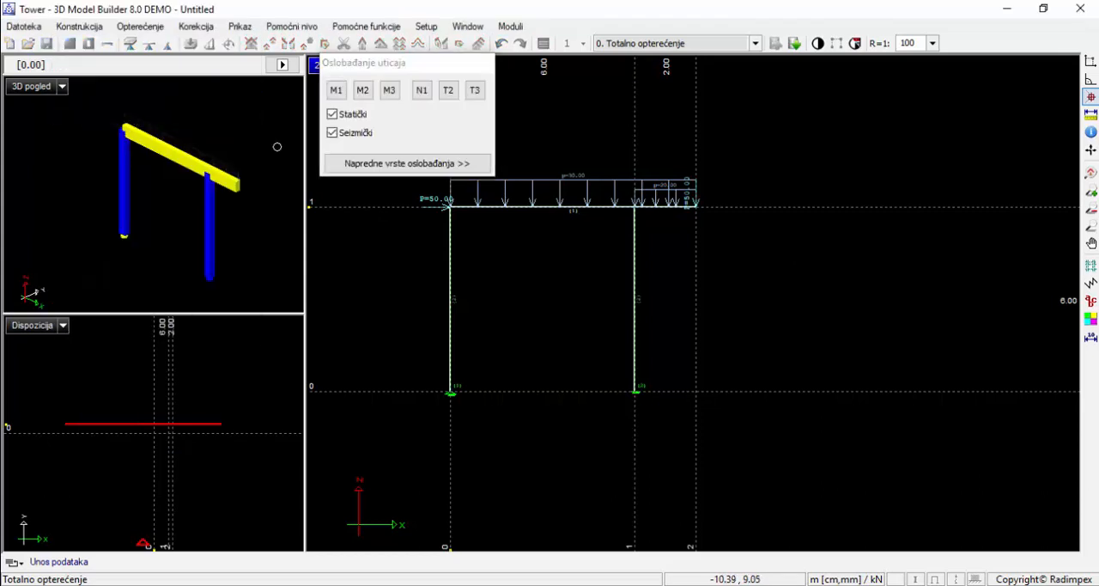
{"action": "scroll", "coordinate": [644, 211], "scroll_direction": "up", "scroll_amount": 4}
{"action": "scroll", "coordinate": [643, 211], "scroll_direction": "up", "scroll_amount": 2}
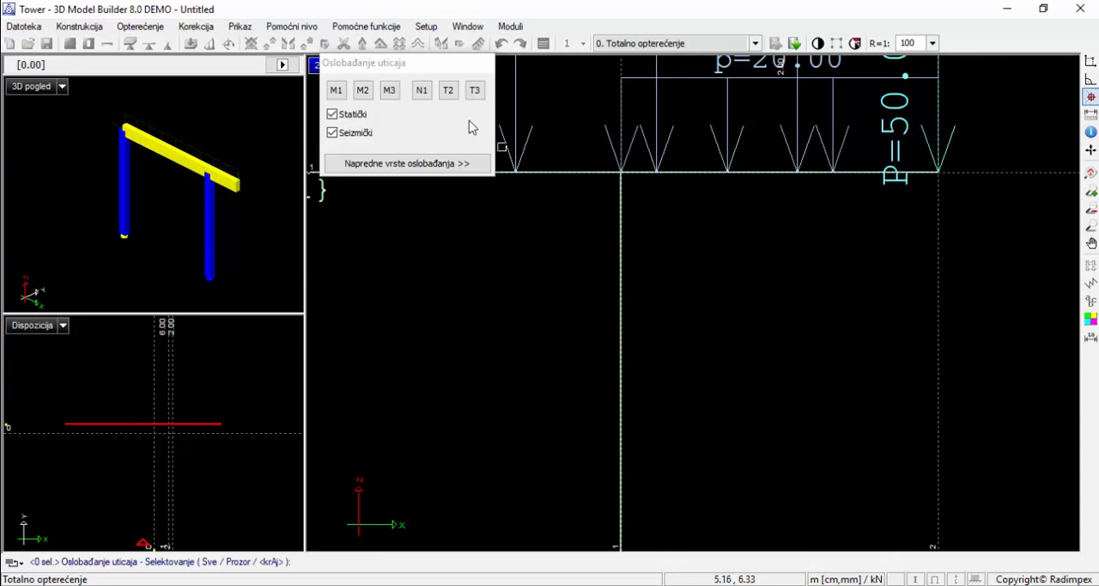
{"action": "left_click", "coordinate": [396, 94]}
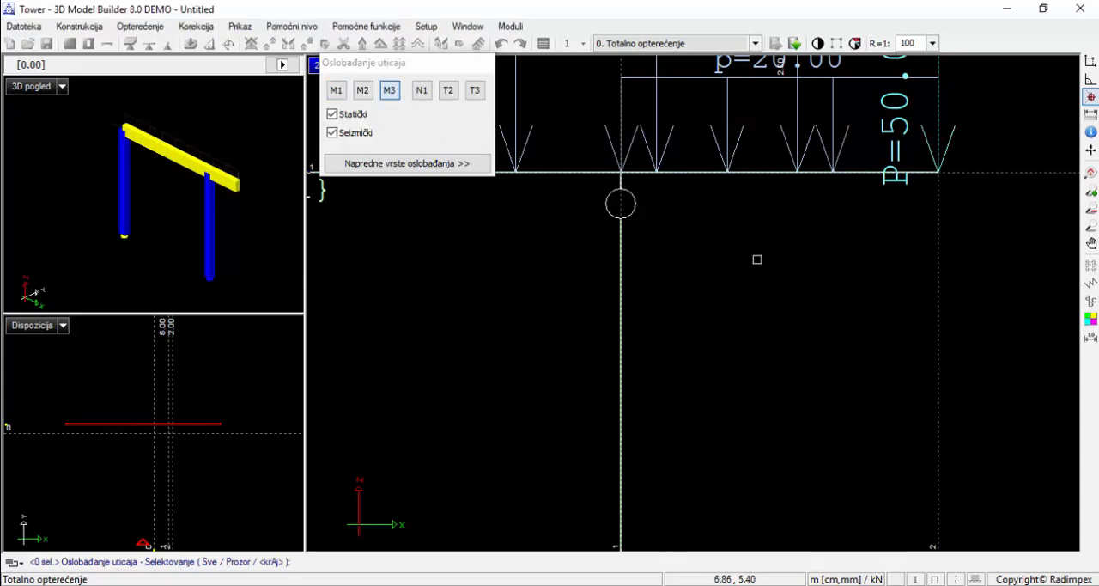
{"action": "scroll", "coordinate": [757, 258], "scroll_direction": "down", "scroll_amount": 7}
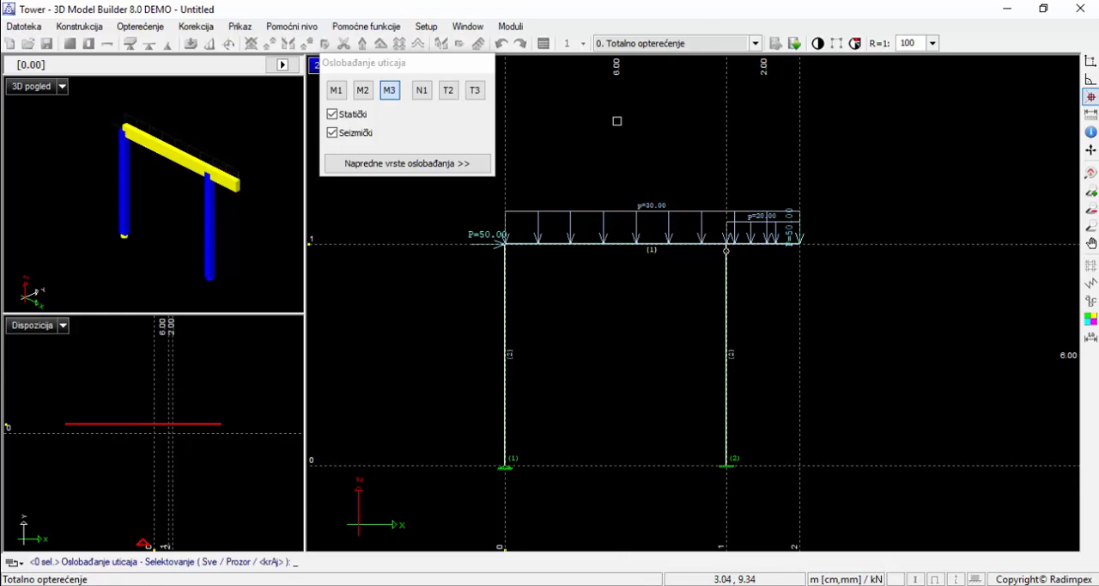
{"action": "right_click", "coordinate": [616, 130]}
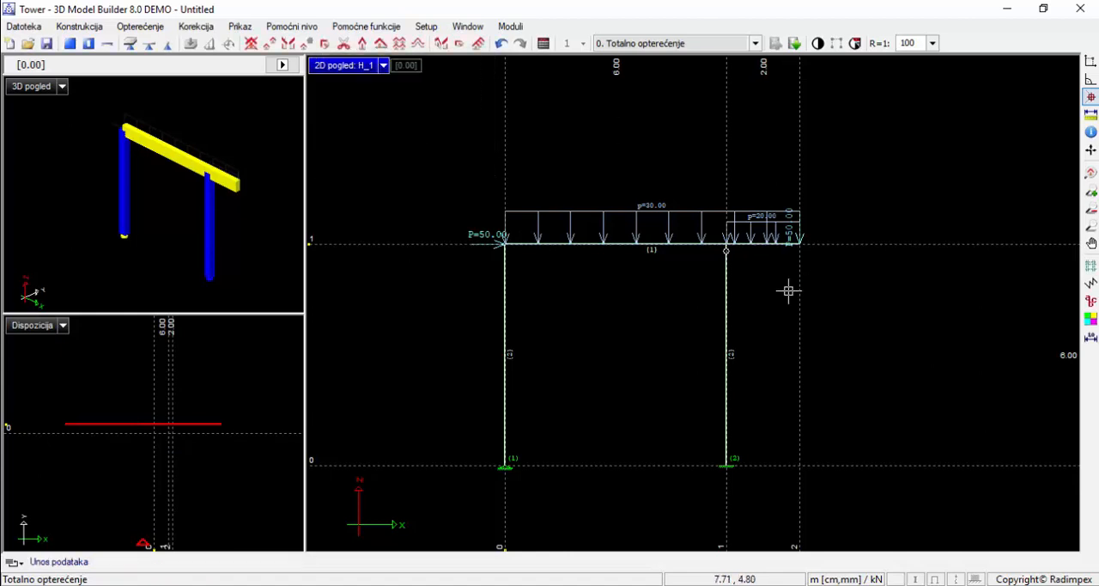
{"action": "left_click", "coordinate": [511, 26]}
{"action": "left_click", "coordinate": [528, 31]}
{"action": "left_click", "coordinate": [527, 31]}
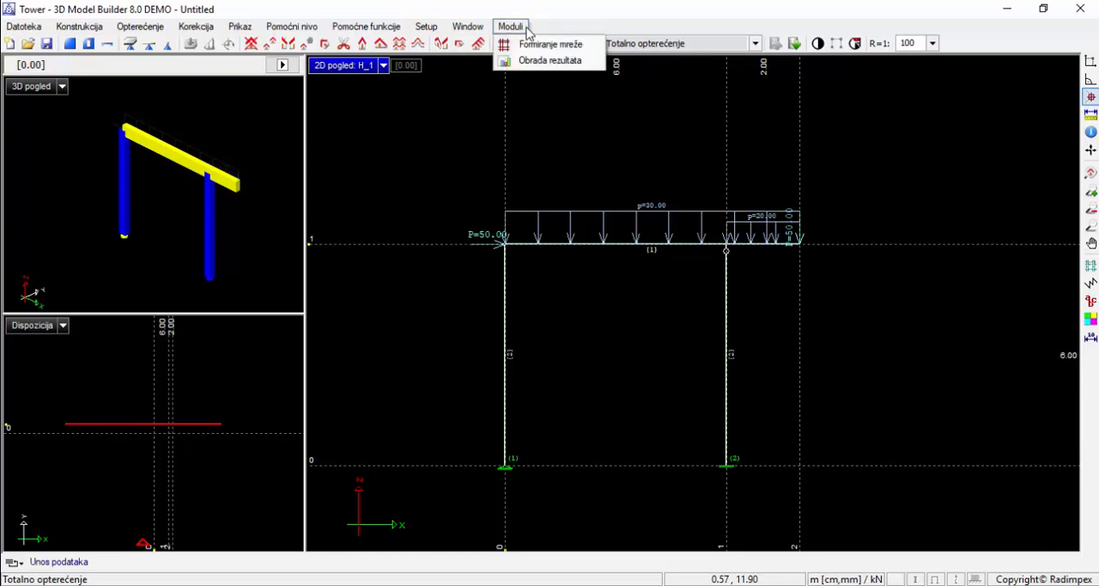
For the load combinations, set coefficient 1.35 for "vlastita tezina" and "stalno opeterecenje", and 1.5 for "povremeno opterecenje", P1 and P2
{"action": "mouse_move", "coordinate": [140, 27]}
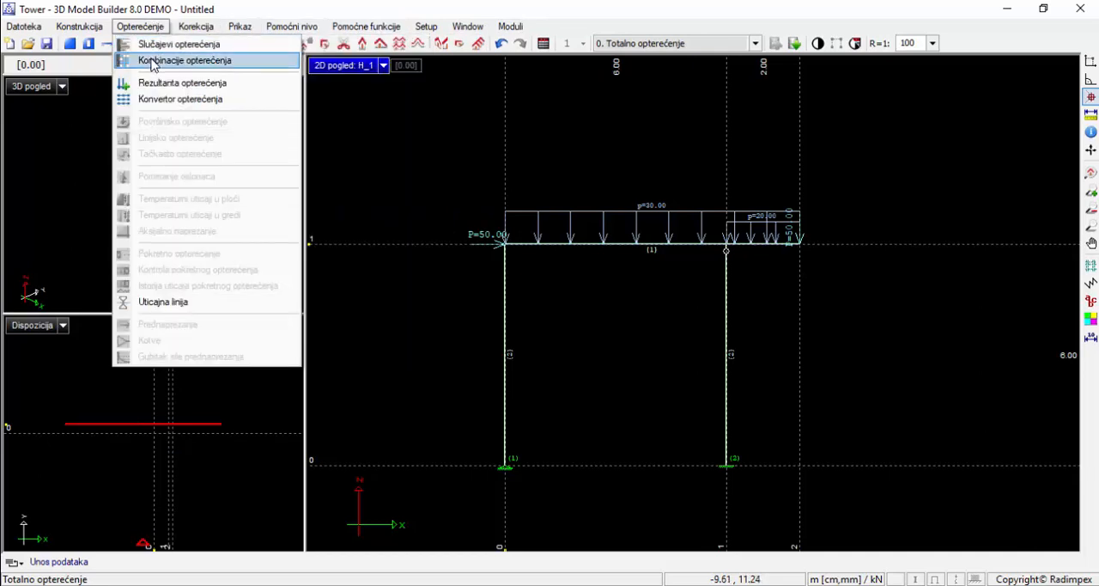
{"action": "left_click", "coordinate": [152, 62]}
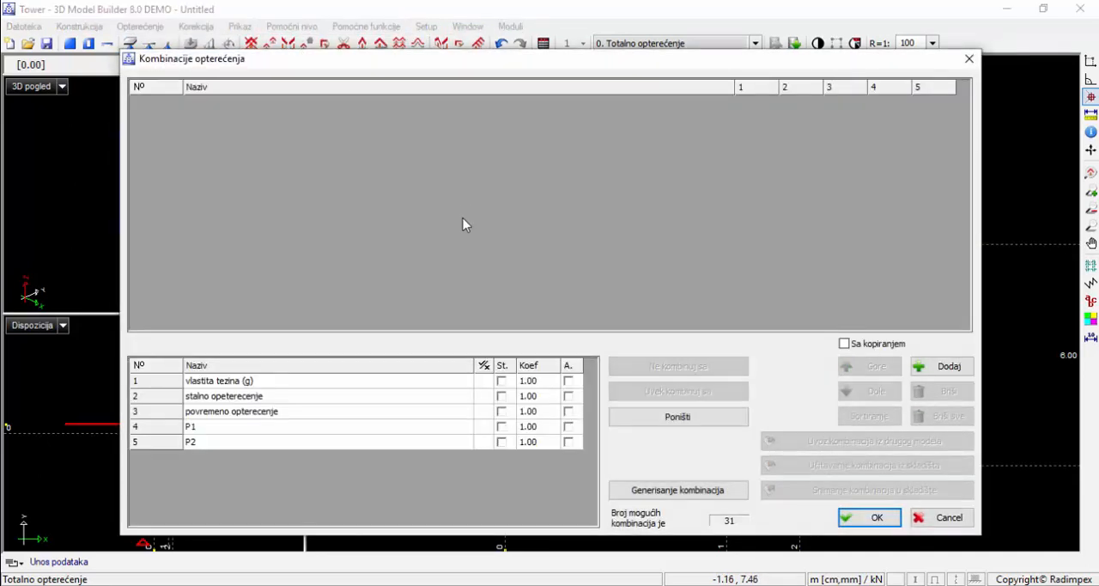
{"action": "left_click", "coordinate": [530, 380]}
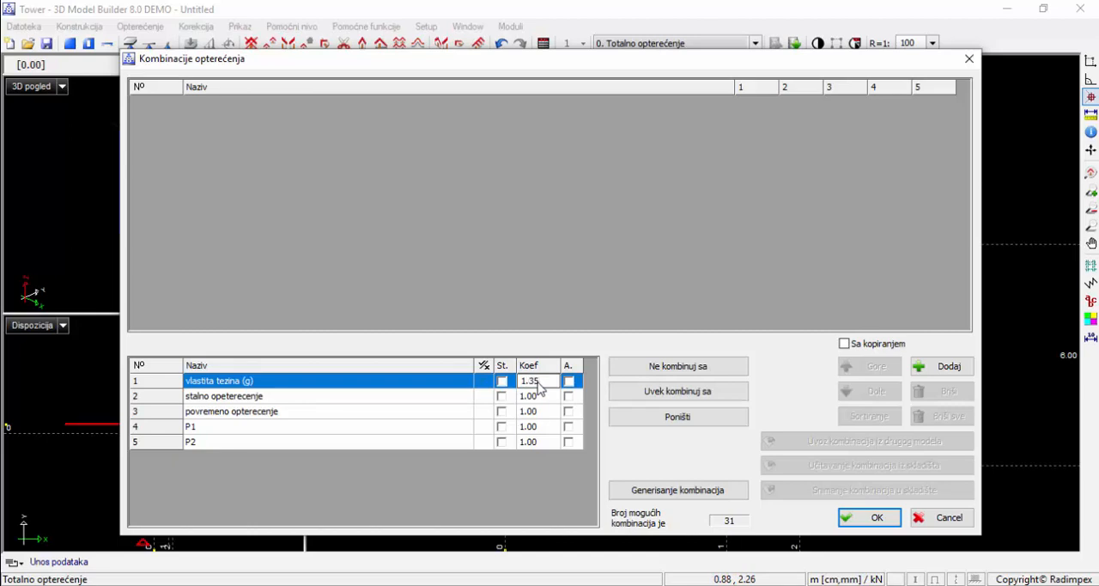
{"action": "key", "text": "Down"}
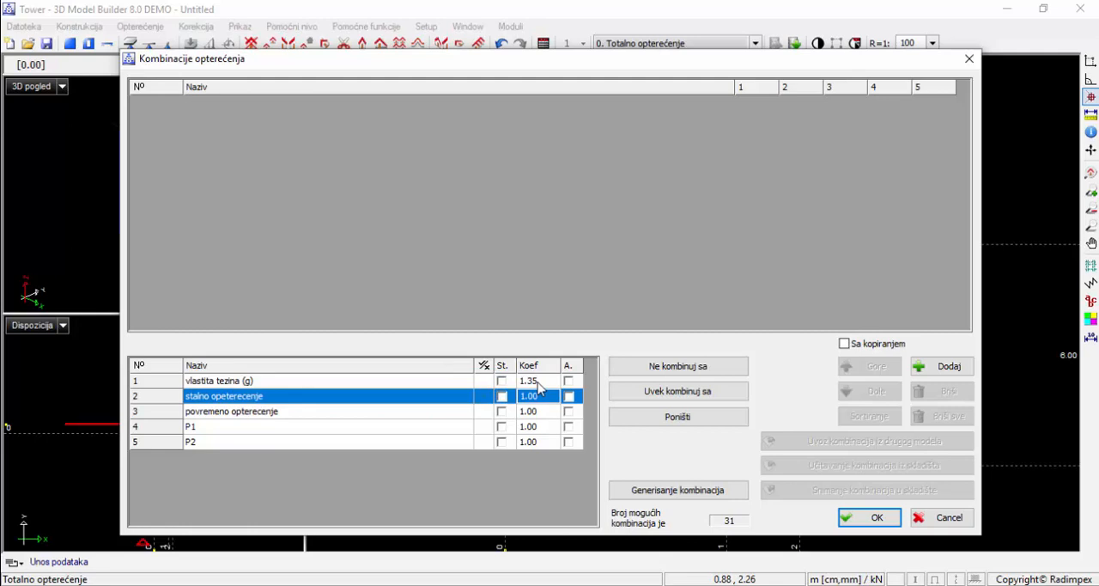
{"action": "type", "text": "1."}
{"action": "key", "text": "Down"}
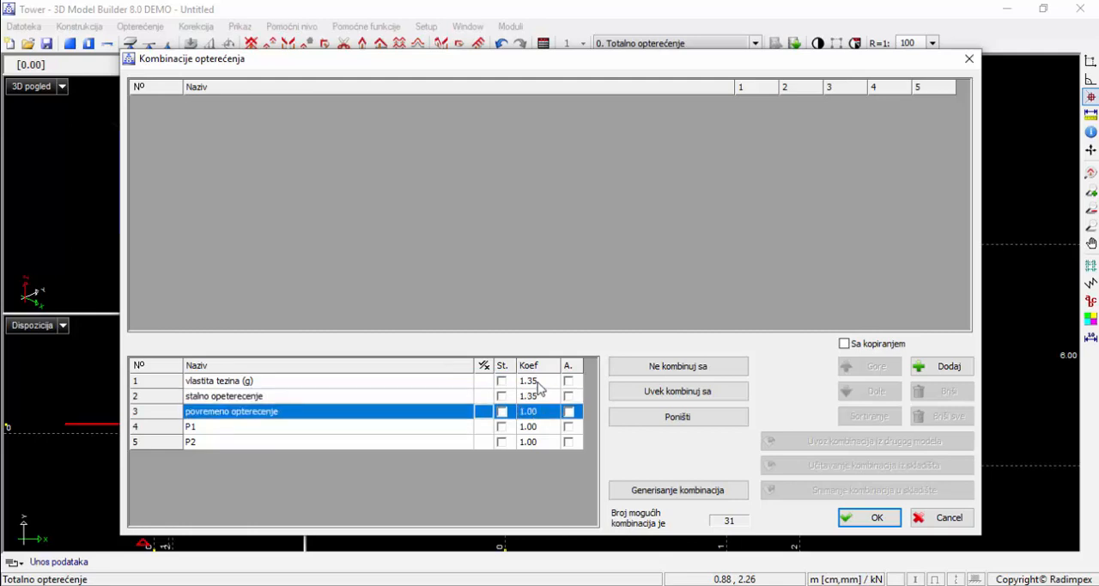
{"action": "type", "text": "1.5"}
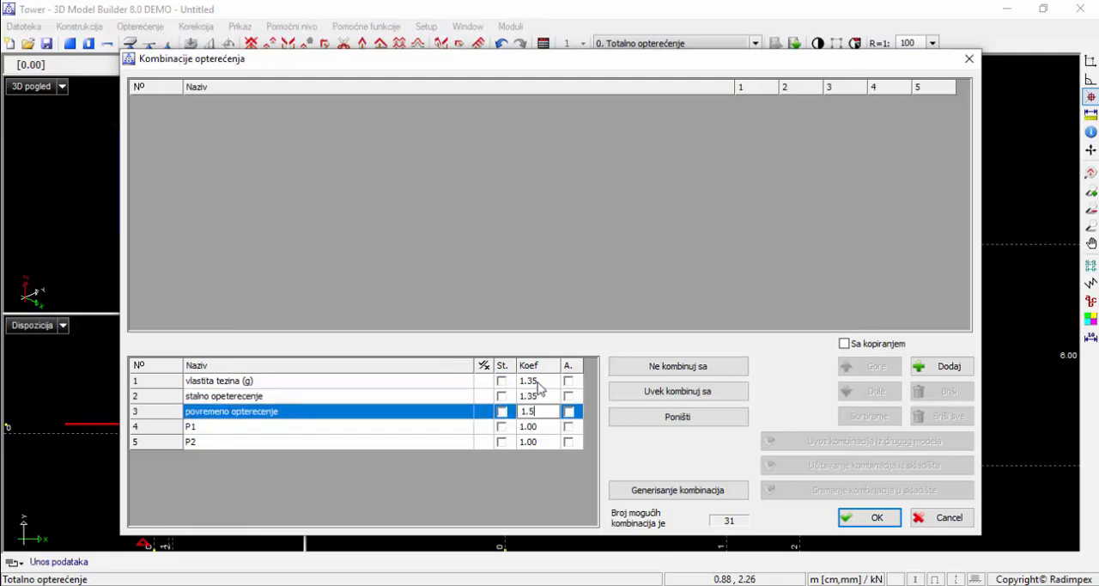
{"action": "key", "text": "Down"}
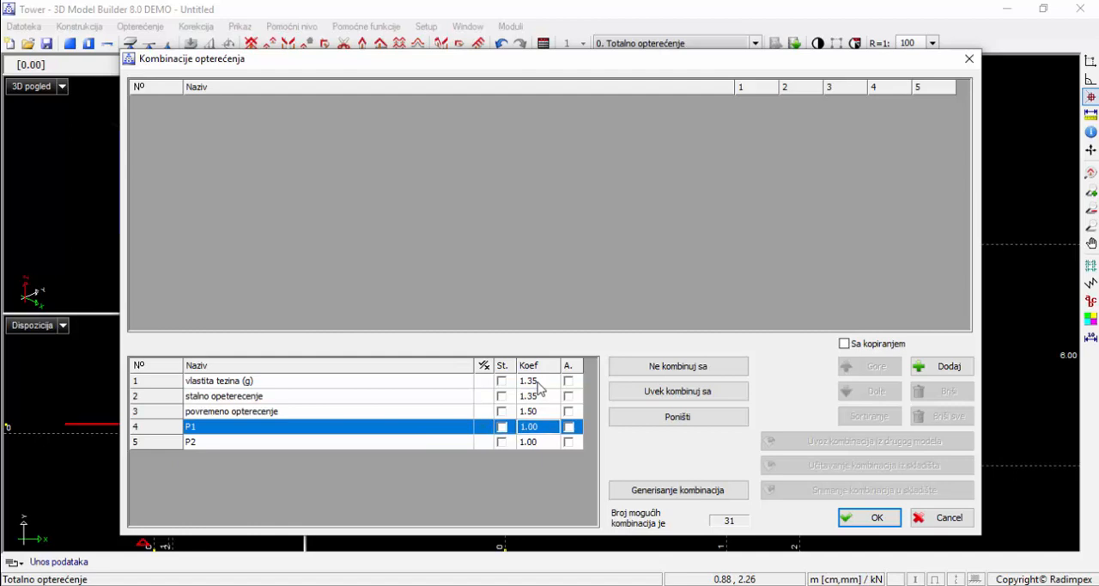
{"action": "type", "text": "1.5"}
{"action": "key", "text": "Down"}
{"action": "type", "text": "1"}
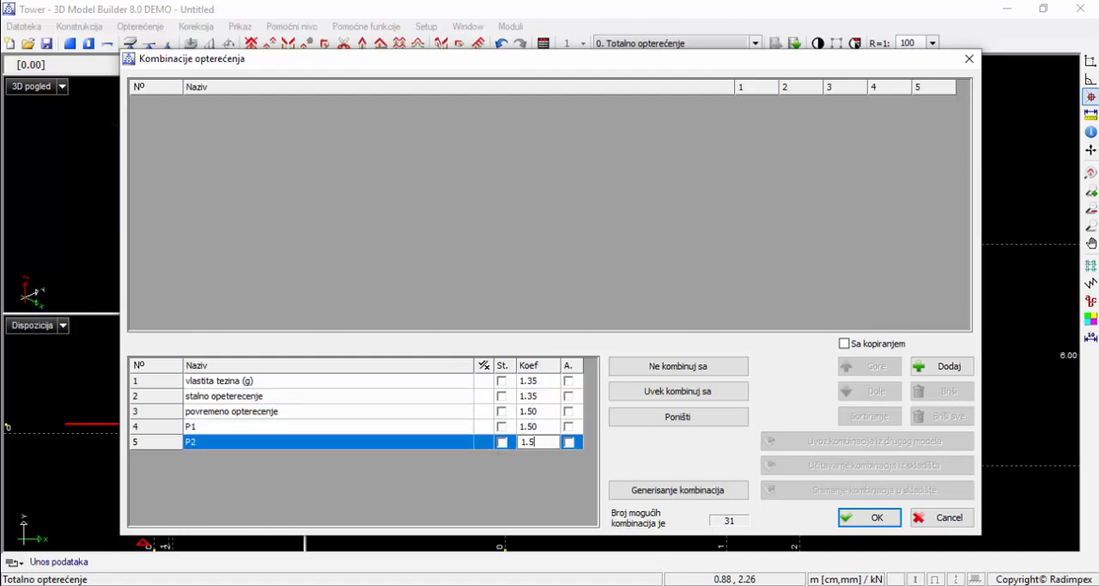
{"action": "type", "text": ".5"}
{"action": "left_click", "coordinate": [439, 429]}
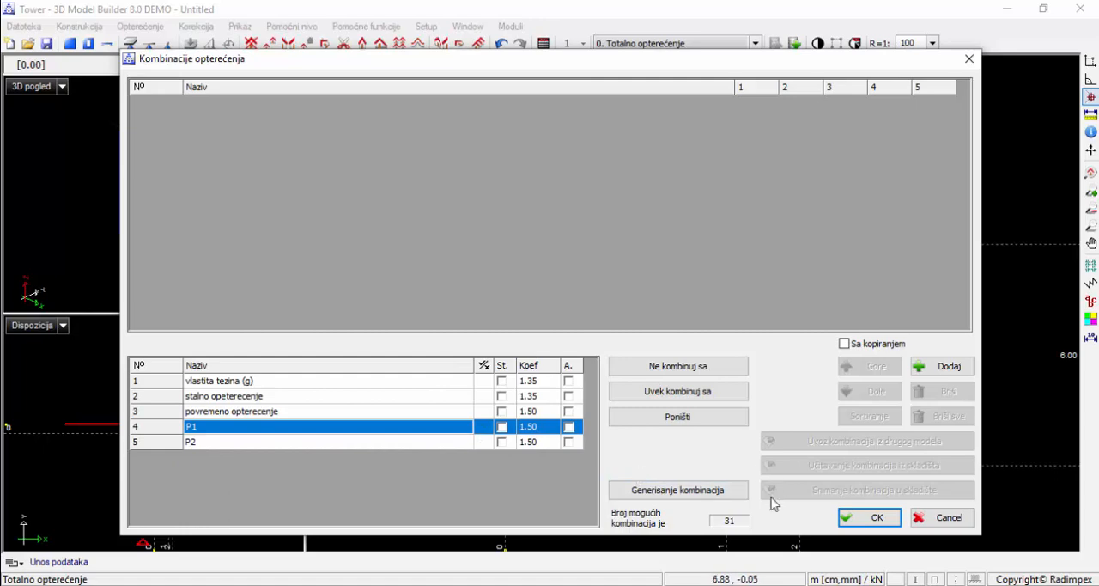
Generate all possible load combinations from the five load cases, look through the list and accept it
{"action": "left_click", "coordinate": [684, 497]}
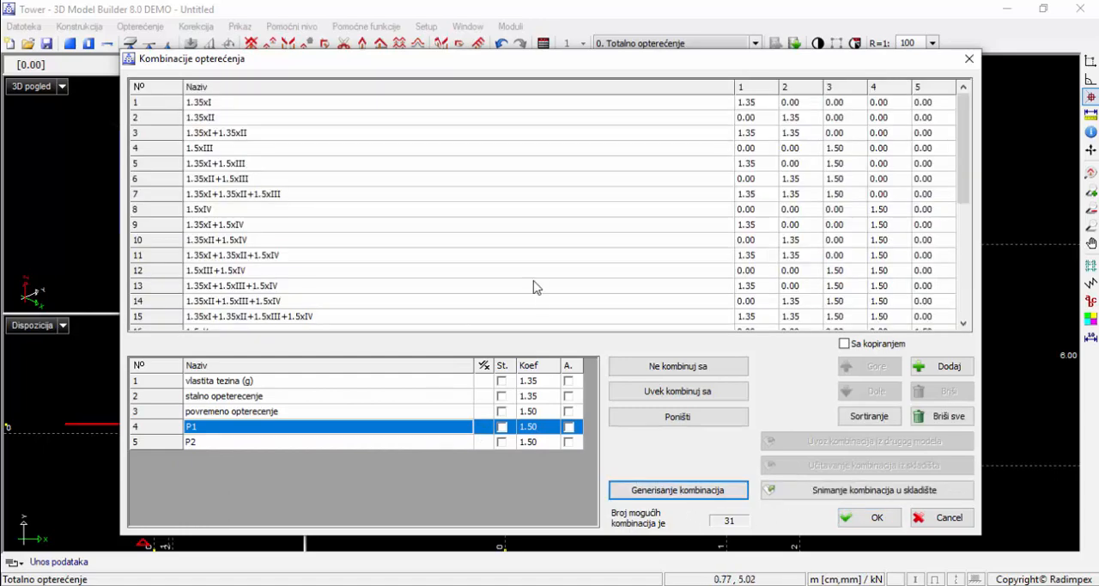
{"action": "scroll", "coordinate": [510, 260], "scroll_direction": "down", "scroll_amount": 5}
{"action": "scroll", "coordinate": [508, 262], "scroll_direction": "up", "scroll_amount": 5}
{"action": "scroll", "coordinate": [491, 236], "scroll_direction": "down", "scroll_amount": 5}
{"action": "scroll", "coordinate": [538, 253], "scroll_direction": "up", "scroll_amount": 5}
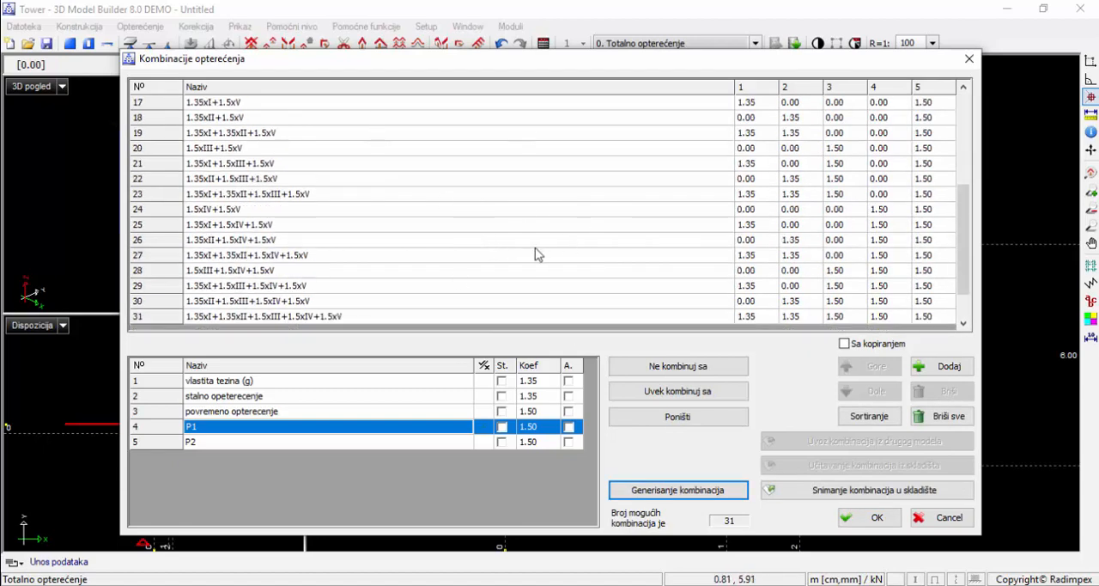
{"action": "left_click", "coordinate": [859, 520]}
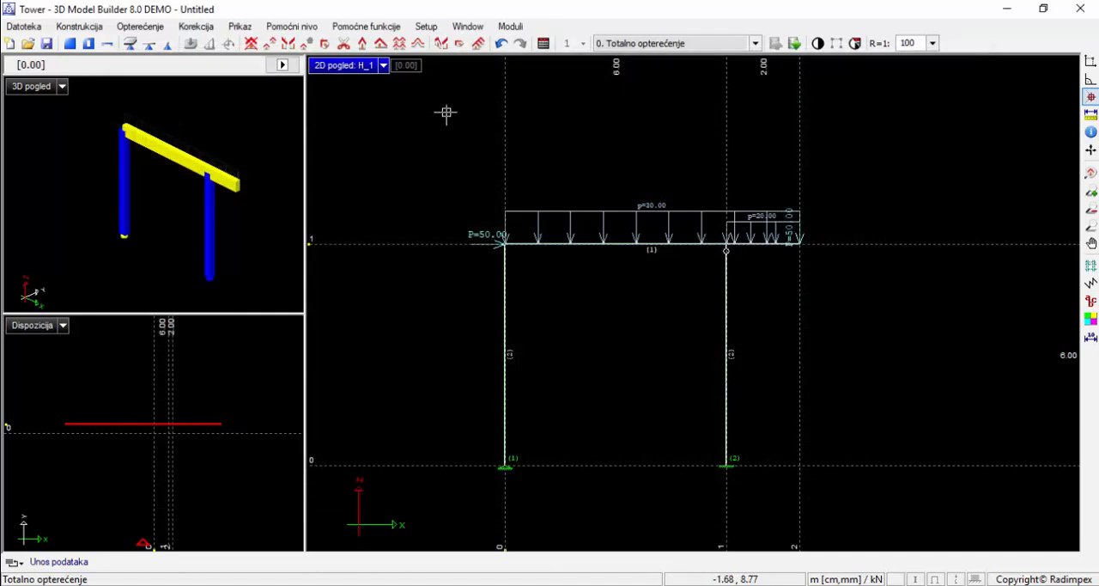
Switch to the mesh generation module, saving the model as "anvelope" in the Documents folder
{"action": "left_click", "coordinate": [511, 27]}
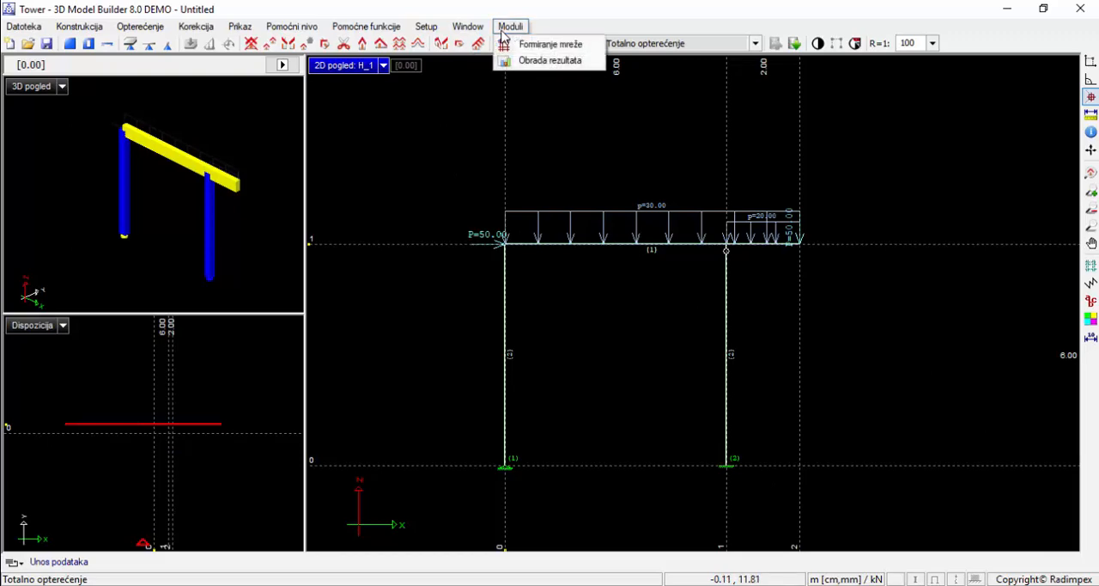
{"action": "left_click", "coordinate": [541, 43]}
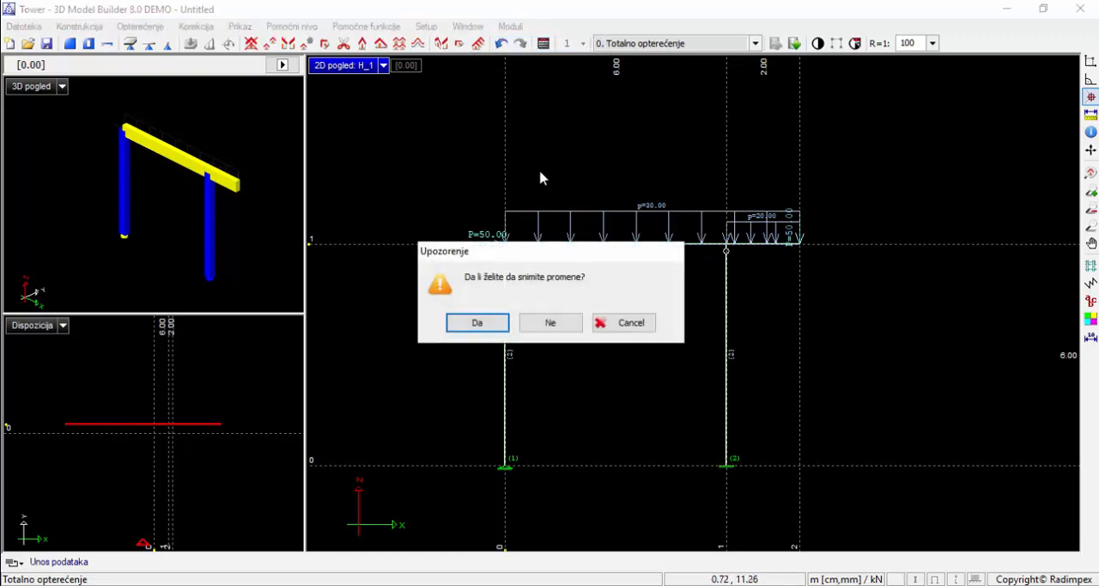
{"action": "left_click", "coordinate": [502, 319]}
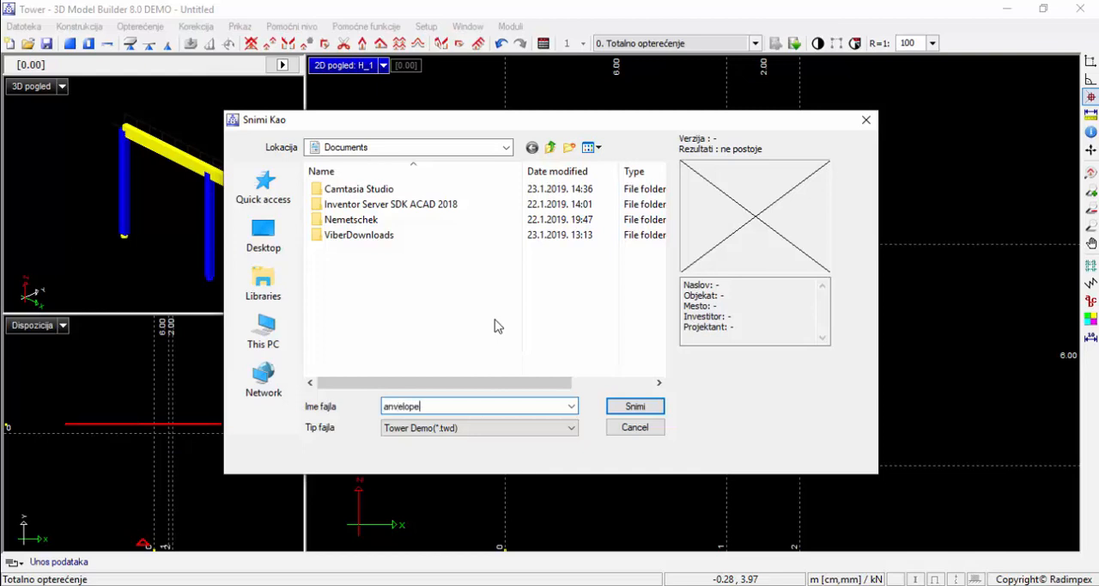
{"action": "left_click", "coordinate": [620, 409]}
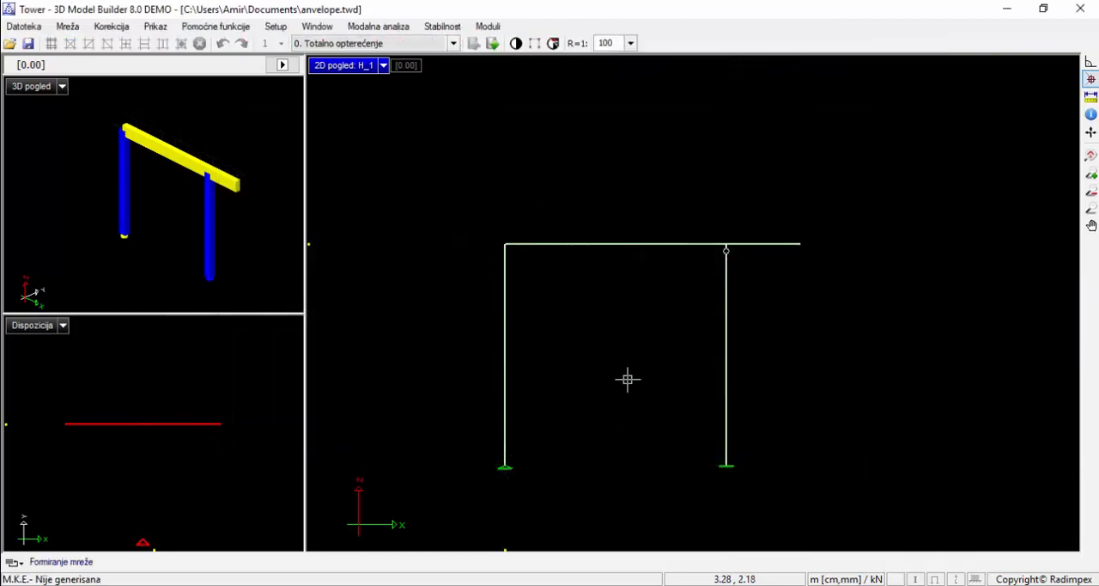
Run the structural calculation using Teorija I, without seismic analysis
{"action": "left_click", "coordinate": [487, 25]}
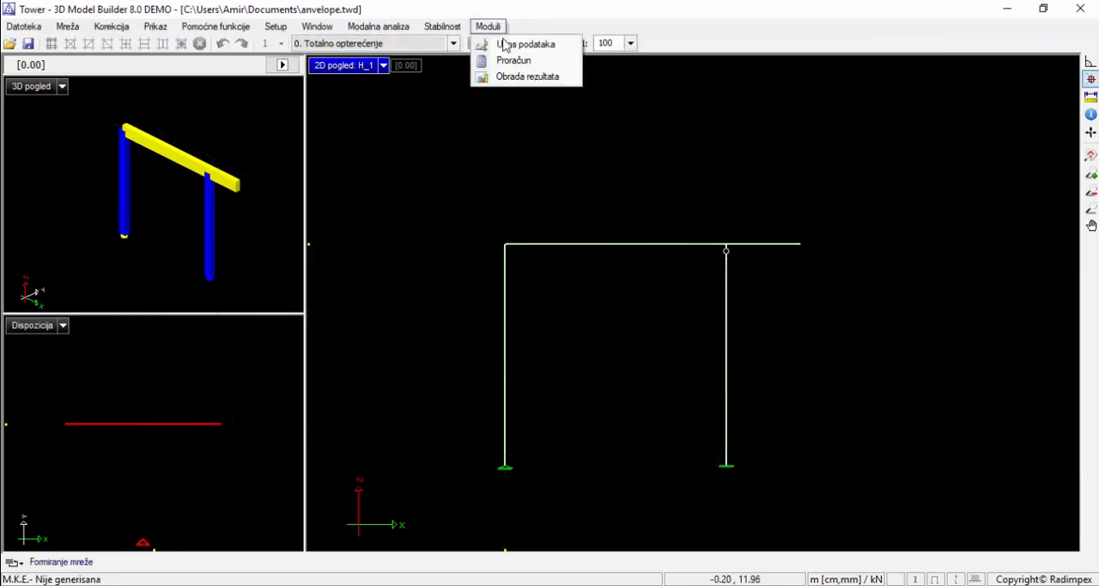
{"action": "left_click", "coordinate": [513, 61]}
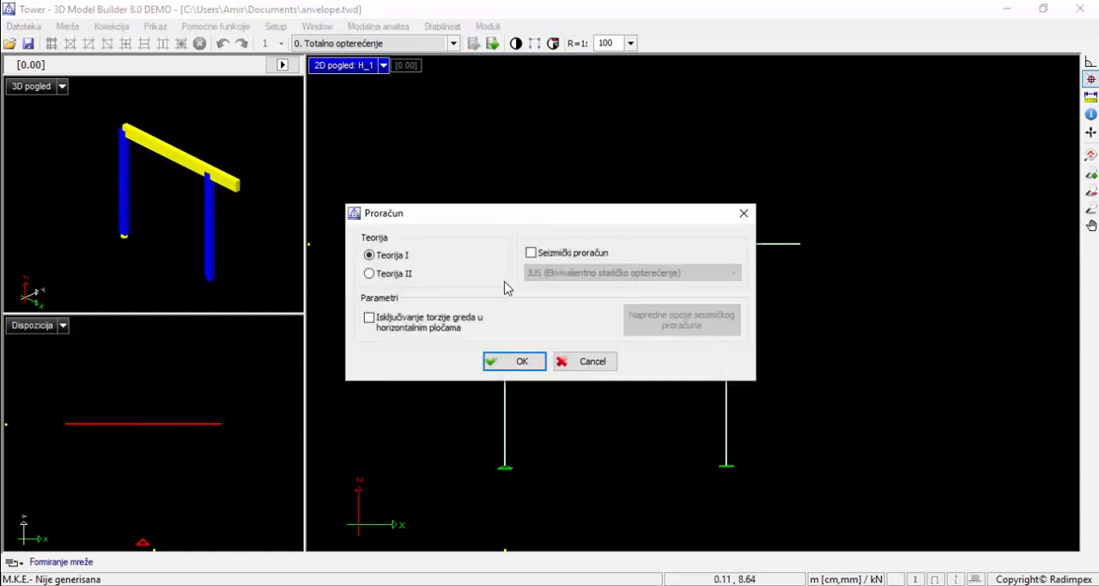
{"action": "left_click", "coordinate": [503, 364]}
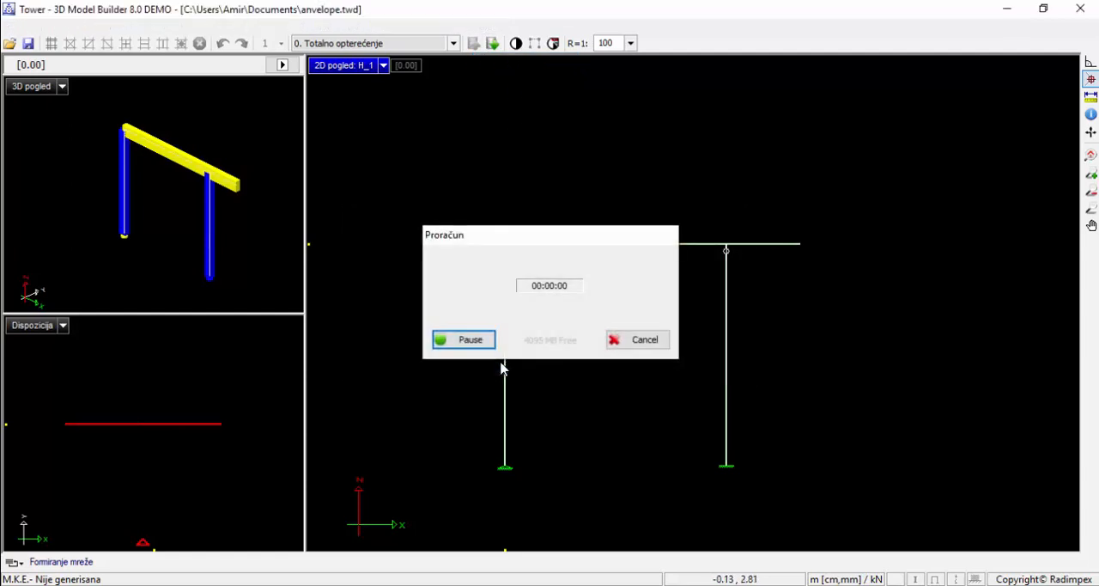
Display the M3 bending moment diagram of the frame beams for load case "vlastita tezina (g)"
{"action": "left_click", "coordinate": [557, 323]}
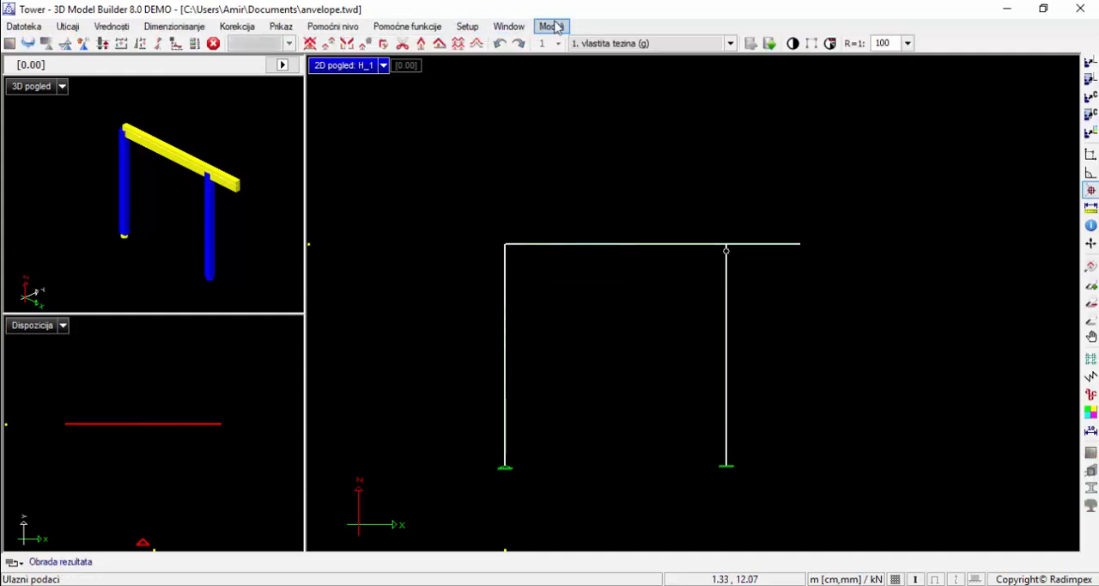
{"action": "left_click", "coordinate": [67, 26]}
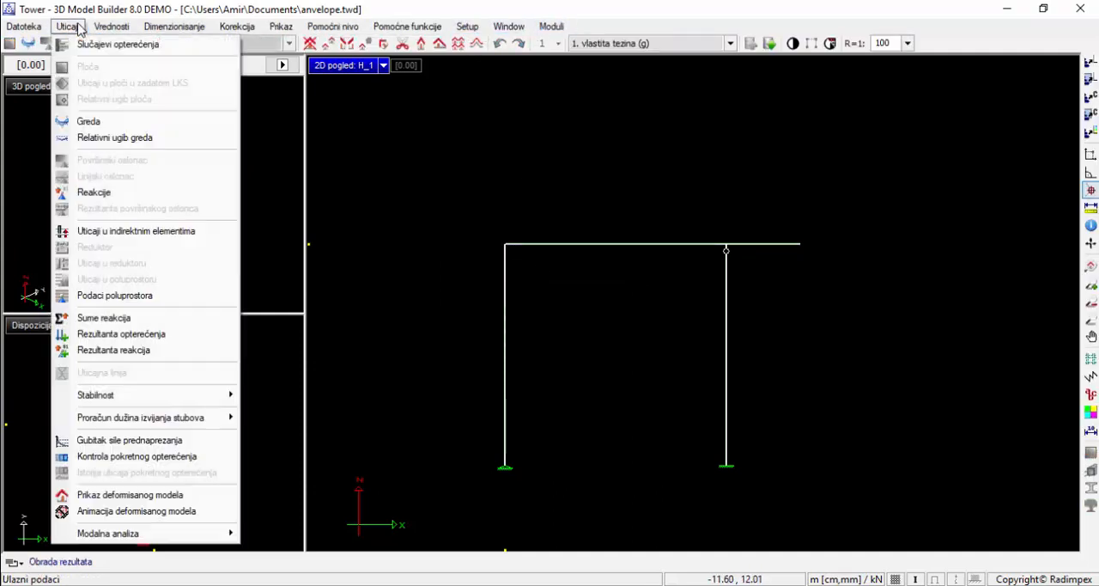
{"action": "left_click", "coordinate": [68, 27]}
{"action": "left_click", "coordinate": [25, 45]}
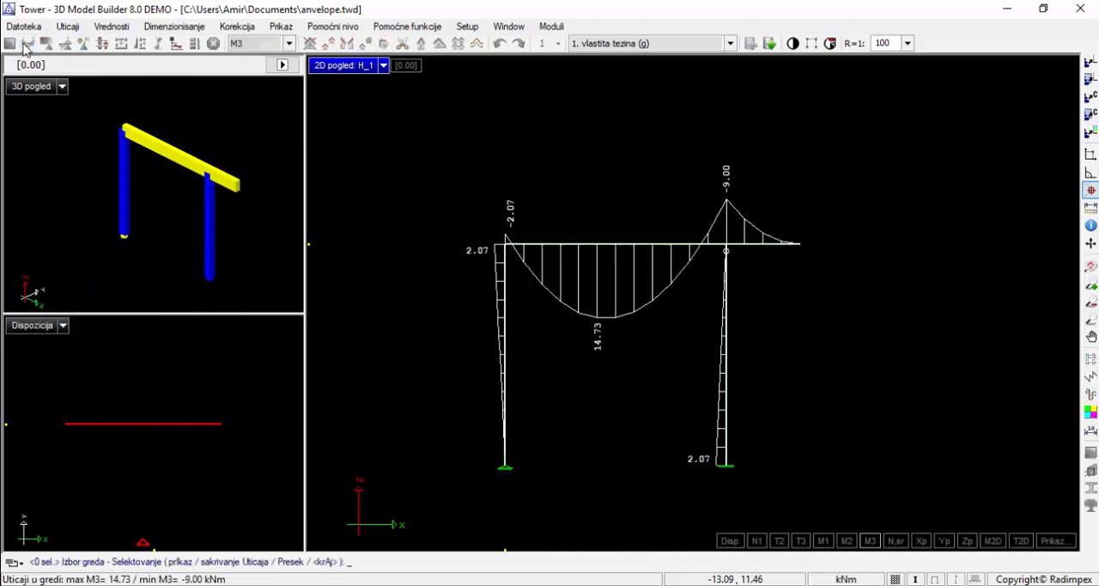
View the M3 diagrams for "povremeno opterecenje", combination 1.35xI and "stalno opeterecenje"
{"action": "left_click", "coordinate": [611, 43]}
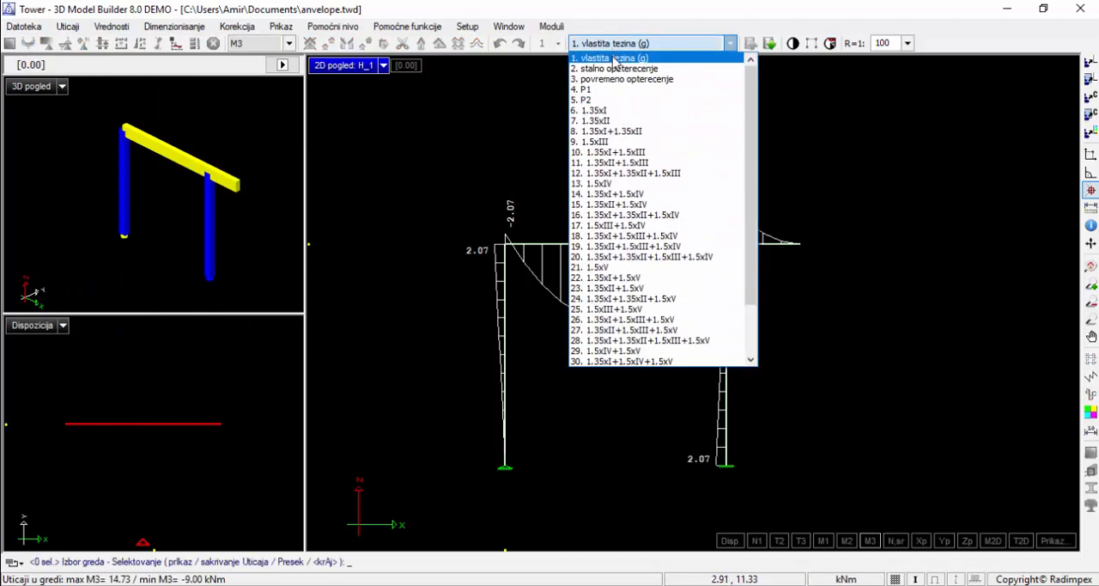
{"action": "left_click", "coordinate": [613, 82]}
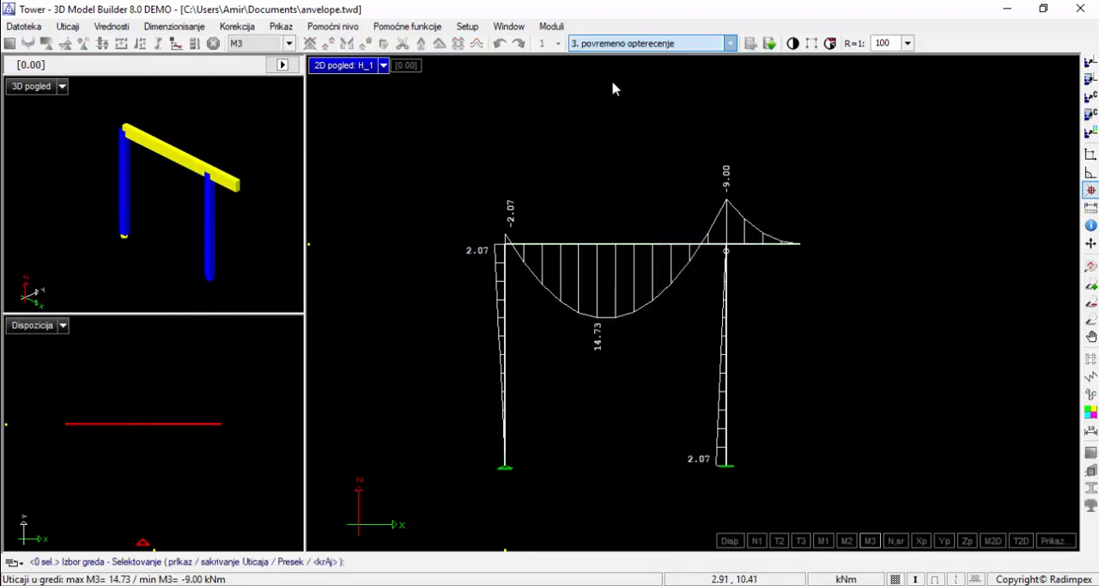
{"action": "left_click", "coordinate": [624, 43]}
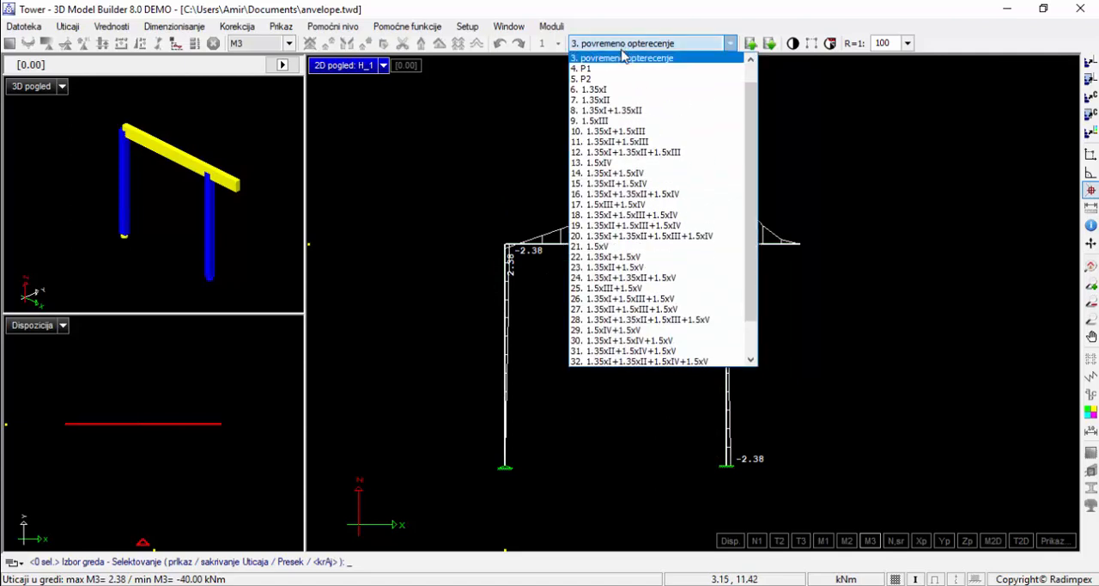
{"action": "left_click", "coordinate": [627, 89]}
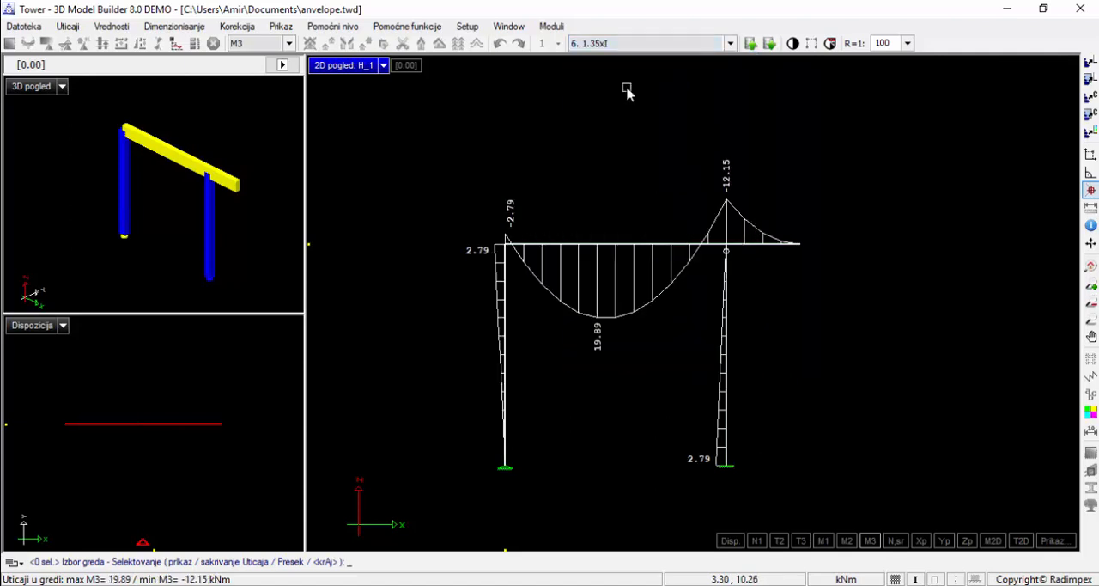
{"action": "left_click", "coordinate": [625, 44]}
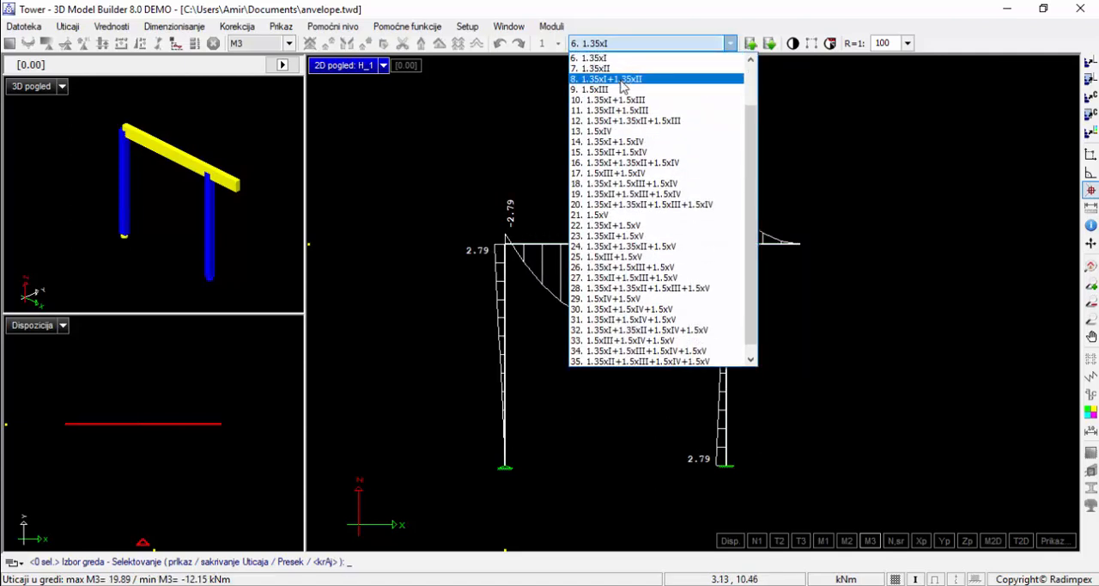
{"action": "scroll", "coordinate": [623, 87], "scroll_direction": "up", "scroll_amount": 2}
{"action": "left_click", "coordinate": [625, 77]}
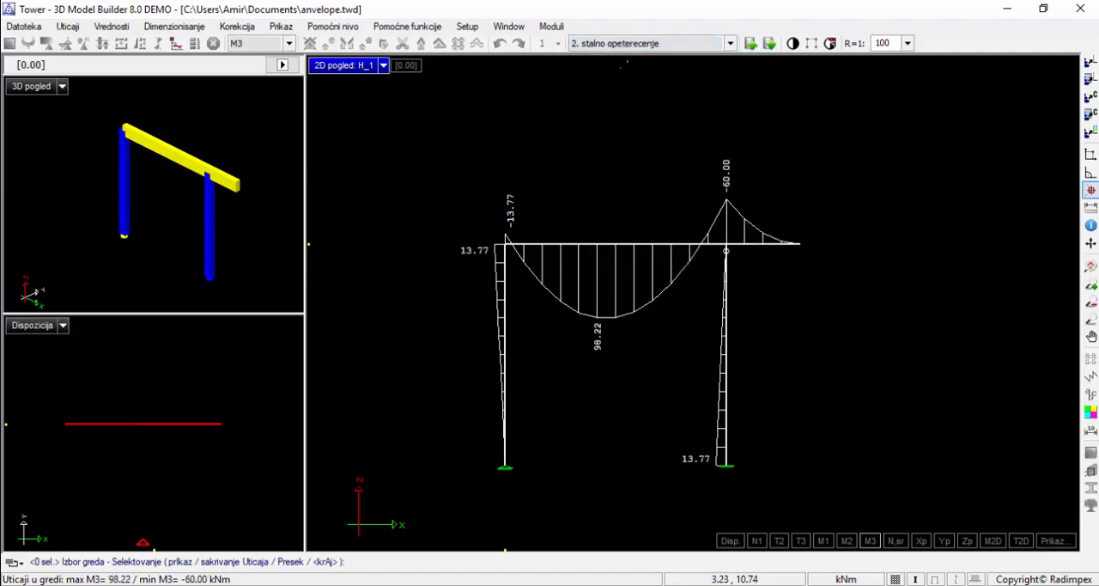
View the M3 diagram for combination 1.35xI+1.35xII+1.5xIII+1.5xIV and return to load case "vlastita tezina (g)"
{"action": "left_click", "coordinate": [627, 43]}
{"action": "left_click", "coordinate": [632, 246]}
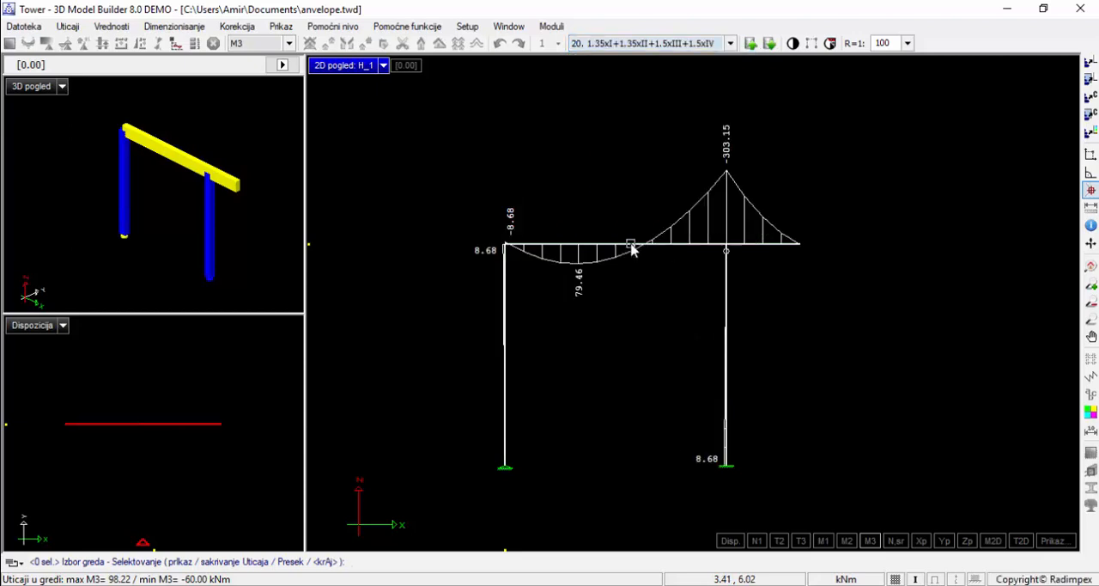
{"action": "left_click", "coordinate": [633, 44]}
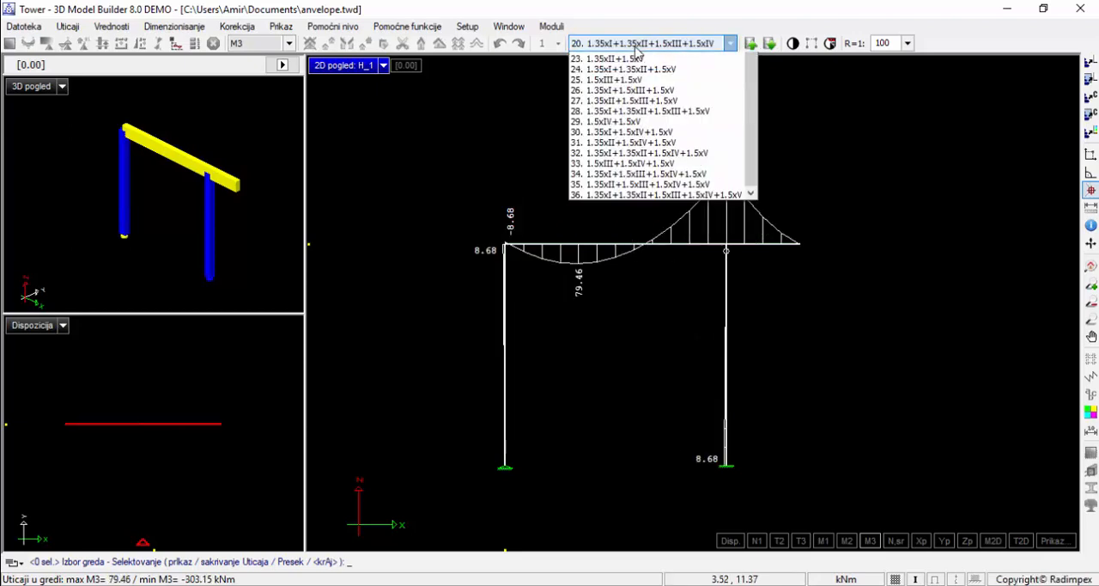
{"action": "scroll", "coordinate": [633, 129], "scroll_direction": "up", "scroll_amount": 6}
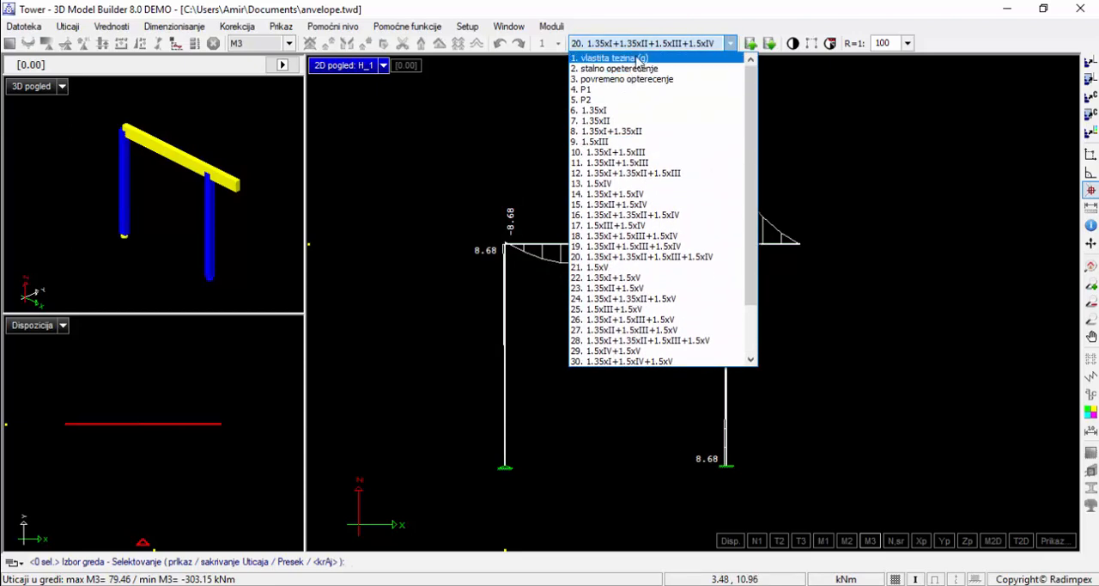
{"action": "left_click", "coordinate": [637, 58]}
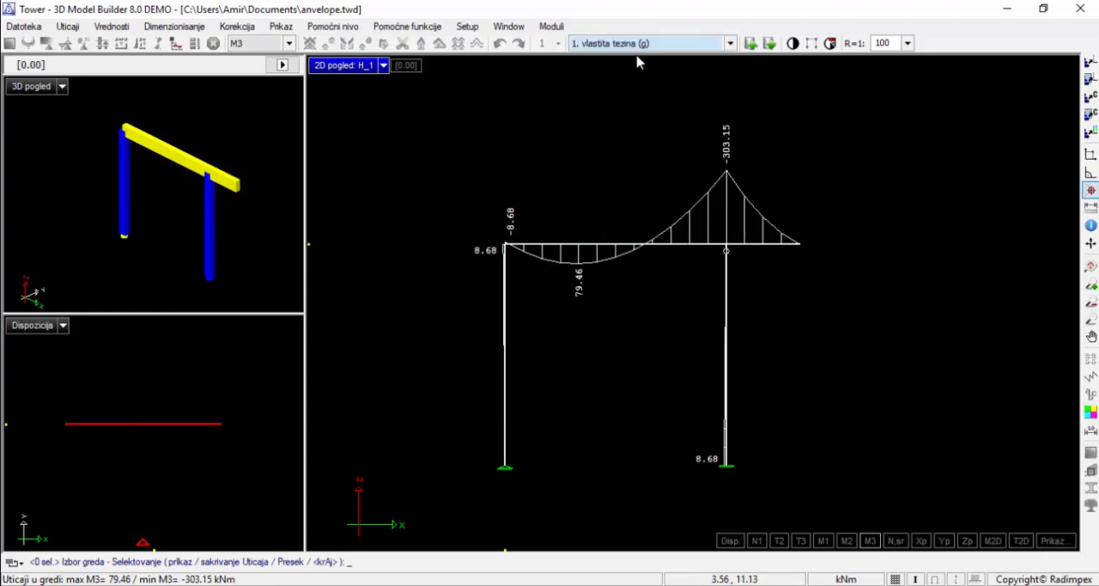
Finish the beam results display and enable the Anvelope option in the load case settings (Slučajevi opterećenja)
{"action": "left_click", "coordinate": [111, 28]}
{"action": "mouse_move", "coordinate": [83, 32]}
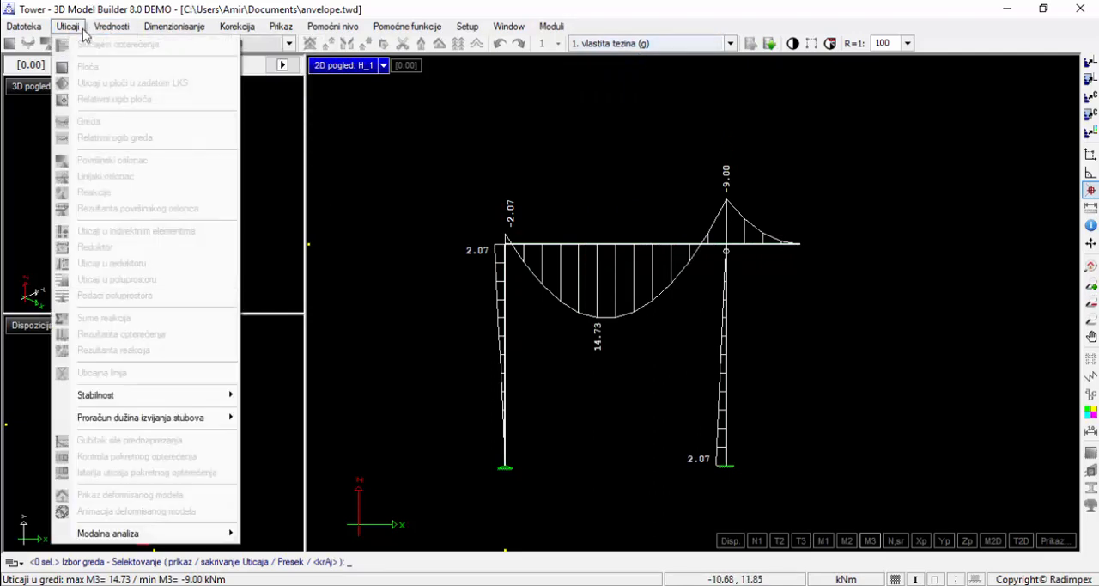
{"action": "left_click", "coordinate": [407, 26]}
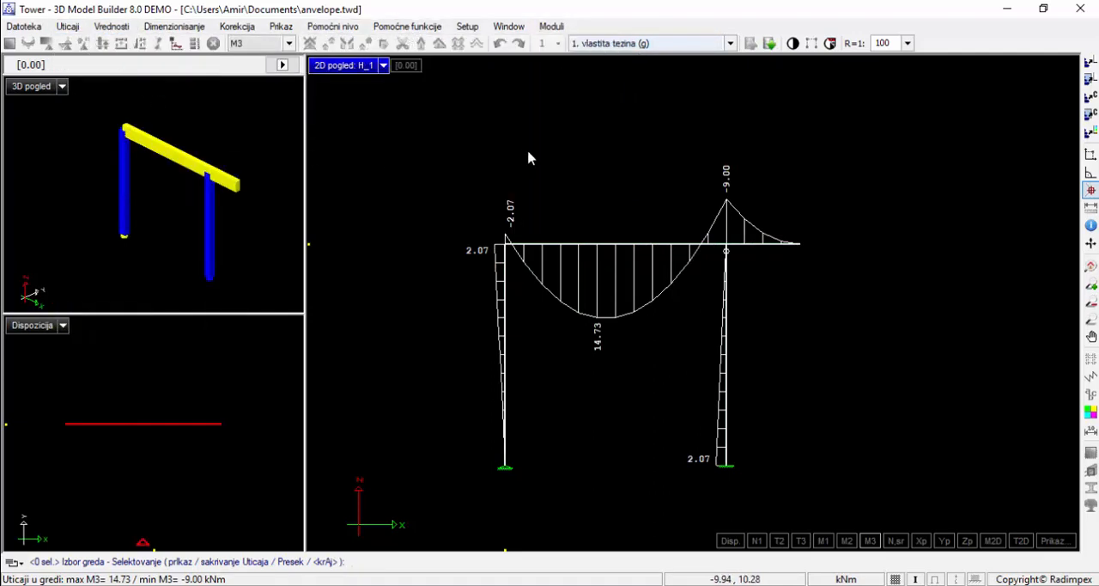
{"action": "right_click", "coordinate": [473, 164]}
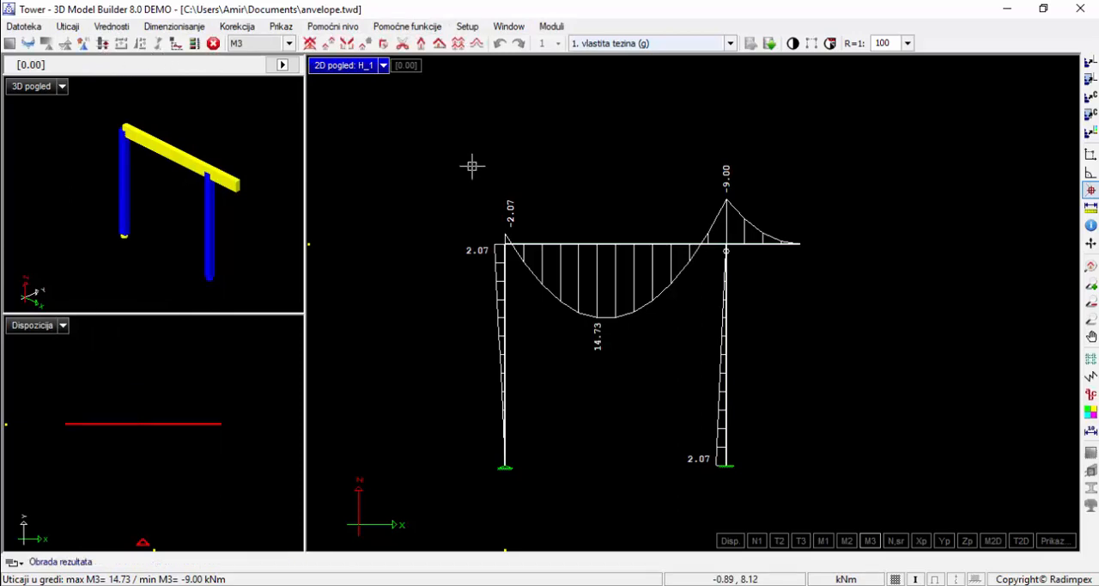
{"action": "left_click", "coordinate": [70, 28]}
{"action": "left_click", "coordinate": [78, 40]}
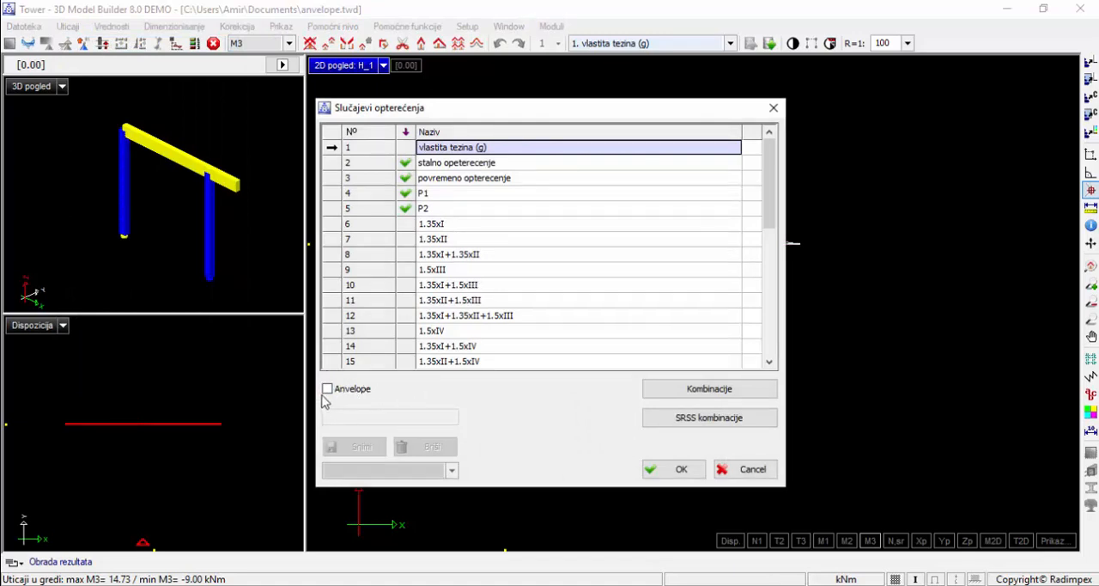
{"action": "left_click", "coordinate": [329, 391]}
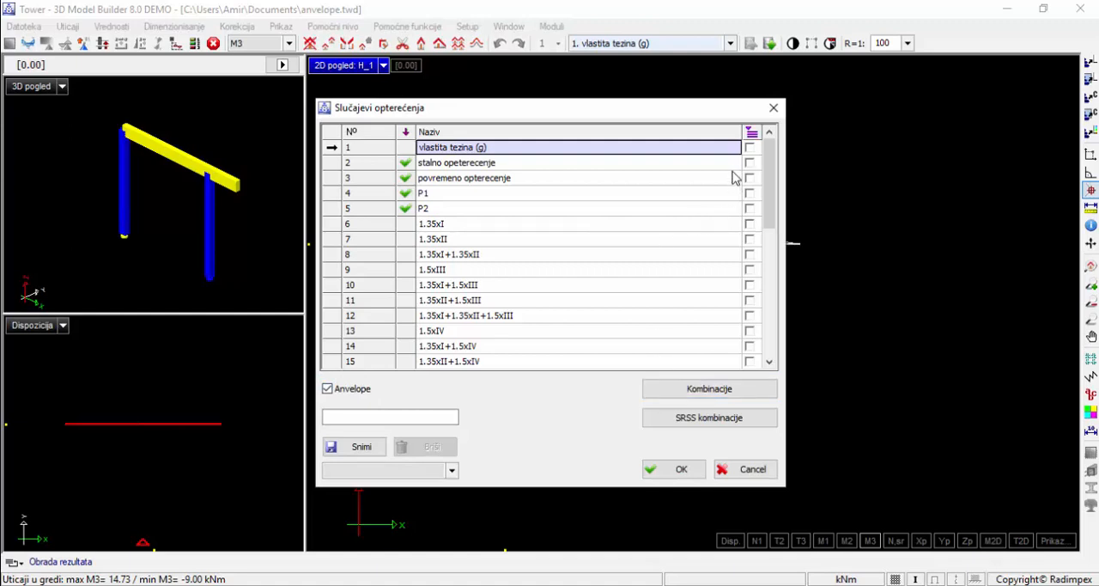
{"action": "left_click", "coordinate": [750, 149]}
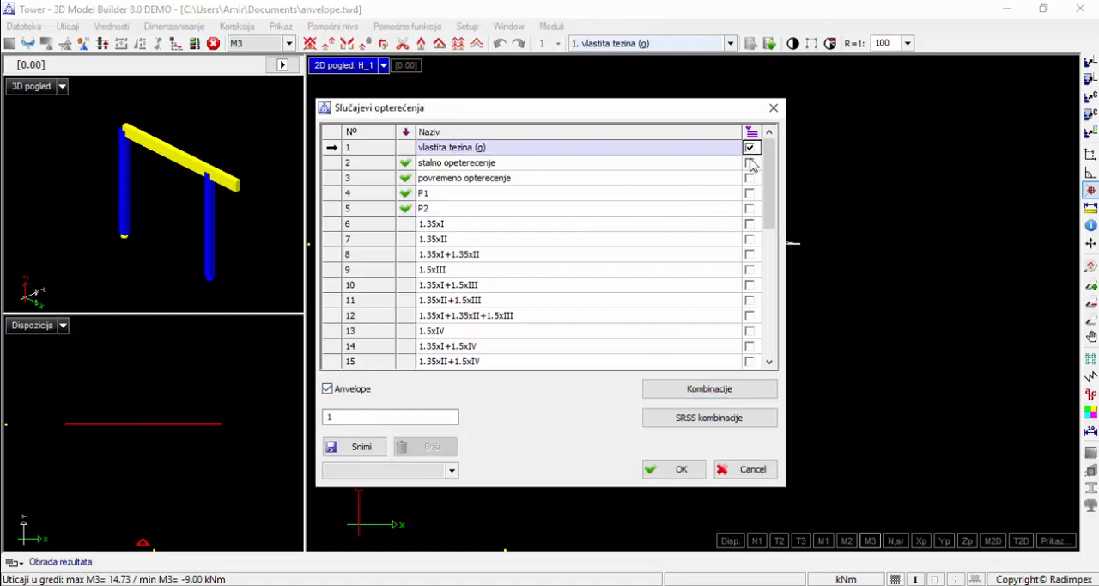
{"action": "left_click", "coordinate": [750, 163]}
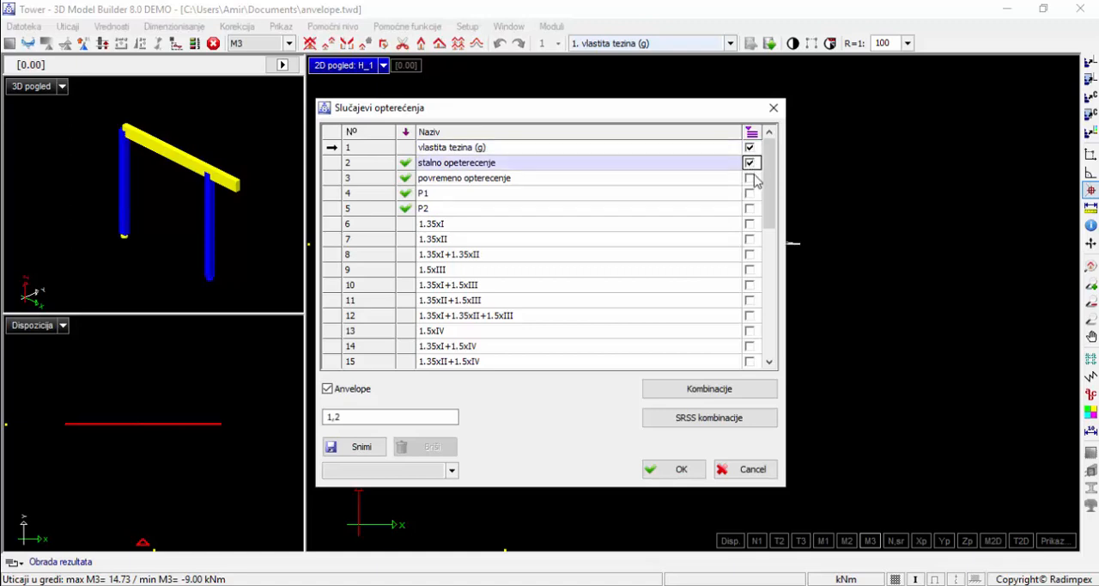
{"action": "left_click", "coordinate": [750, 178]}
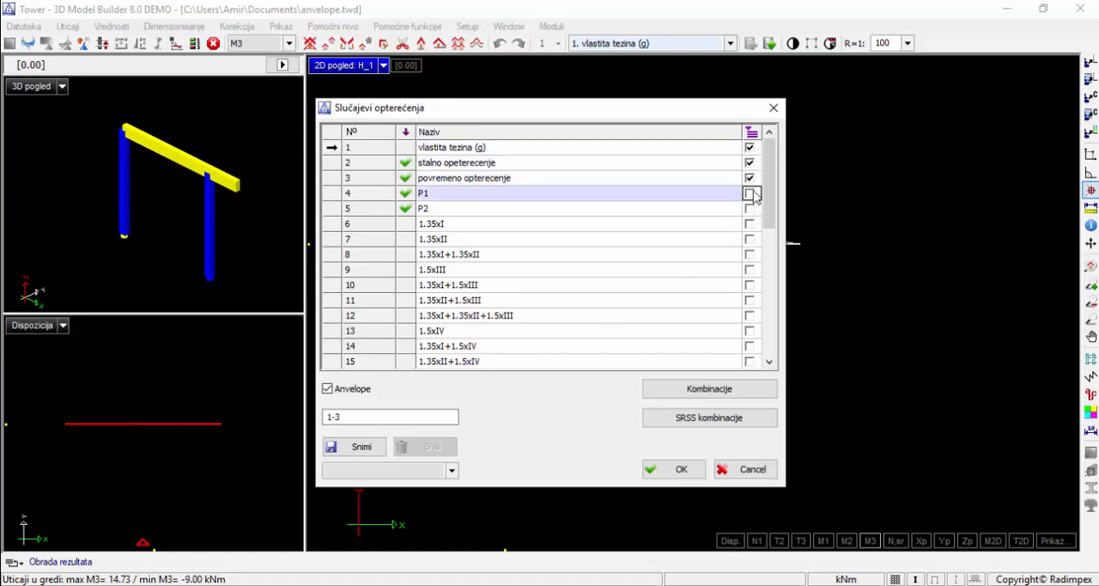
{"action": "left_click", "coordinate": [749, 209]}
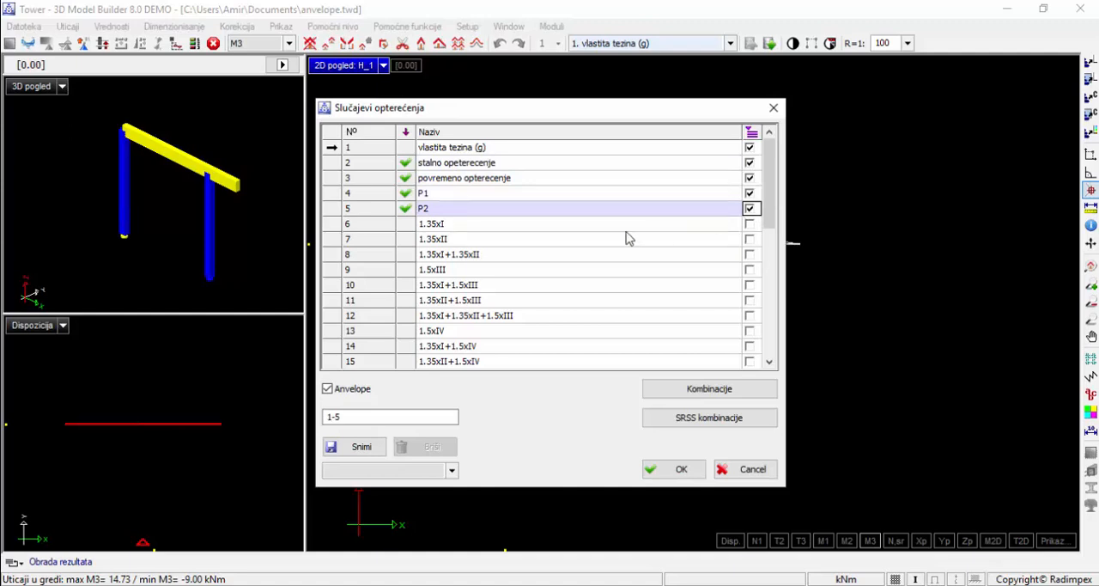
{"action": "scroll", "coordinate": [506, 225], "scroll_direction": "down", "scroll_amount": 1}
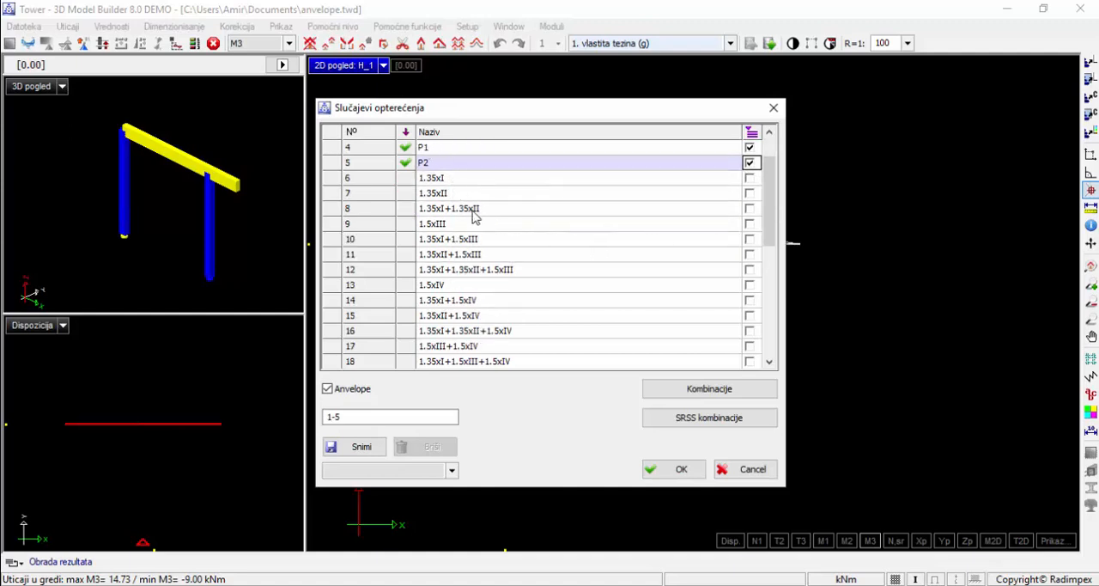
{"action": "scroll", "coordinate": [476, 217], "scroll_direction": "up", "scroll_amount": 1}
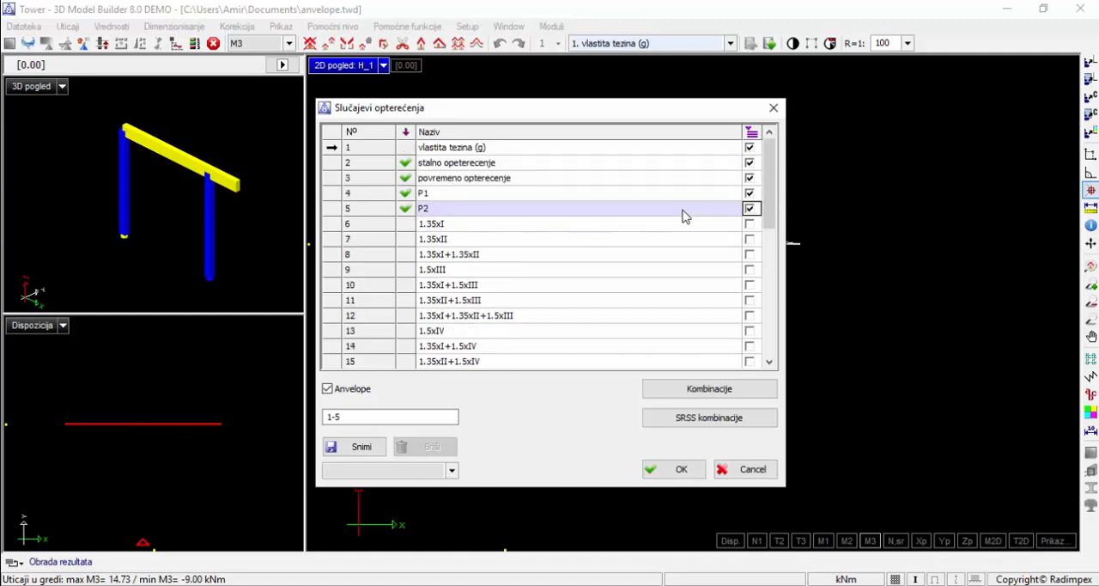
{"action": "left_click", "coordinate": [749, 177]}
{"action": "left_click", "coordinate": [748, 163]}
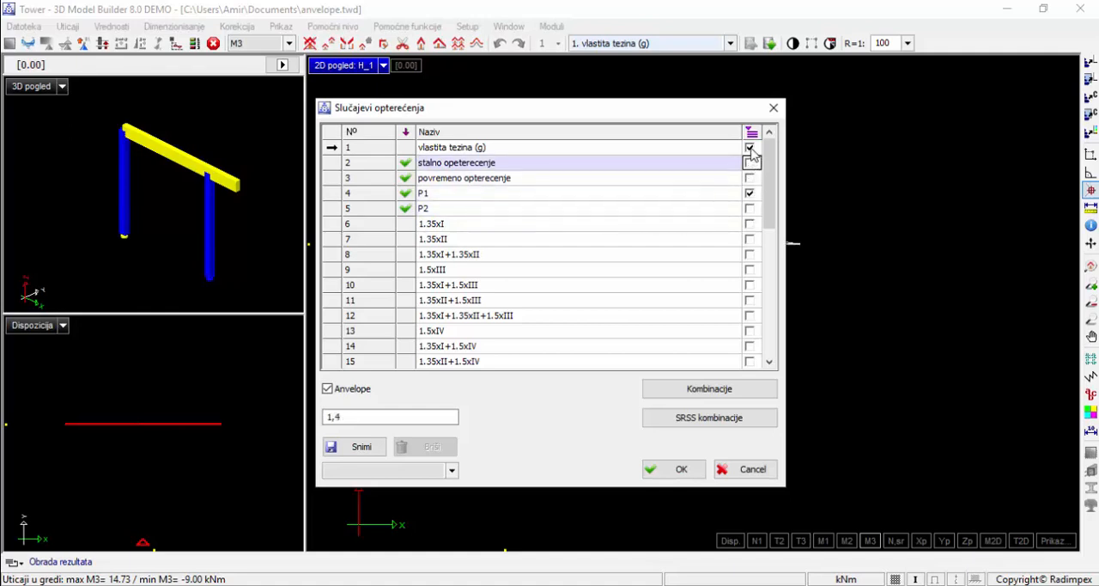
{"action": "left_click", "coordinate": [749, 147]}
{"action": "left_click", "coordinate": [749, 193]}
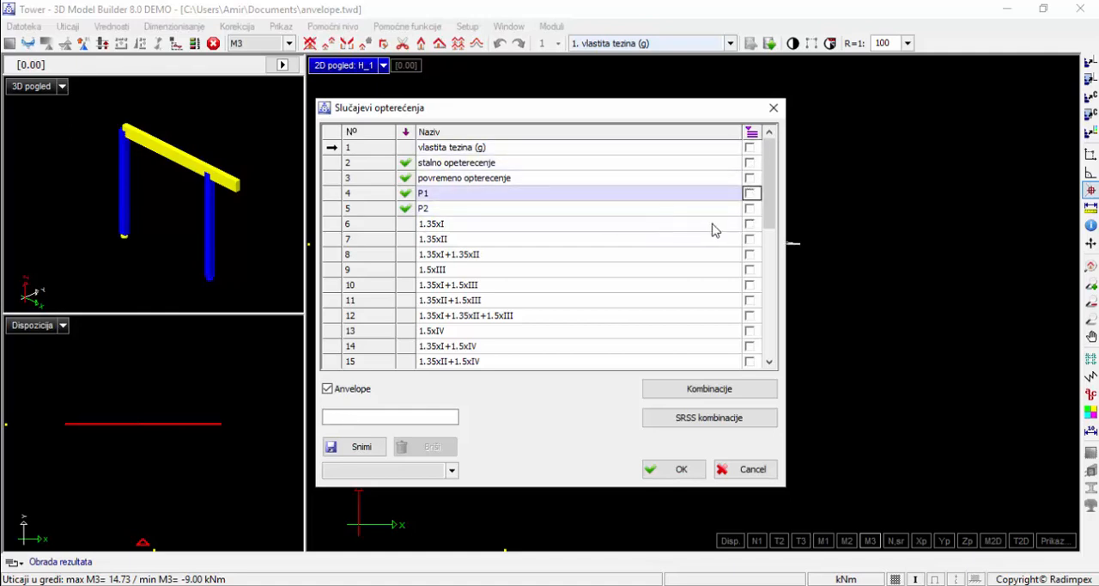
Include combinations 6 (1.35xI), 8 (1.35xI+1.35xII), 16 (1.35xI+1.35xII+1.5xIV) and 20 (1.35xI+1.35xII+1.5xIII+1.5xIV) in the envelope
{"action": "left_click", "coordinate": [748, 223]}
{"action": "scroll", "coordinate": [751, 233], "scroll_direction": "down", "scroll_amount": 1}
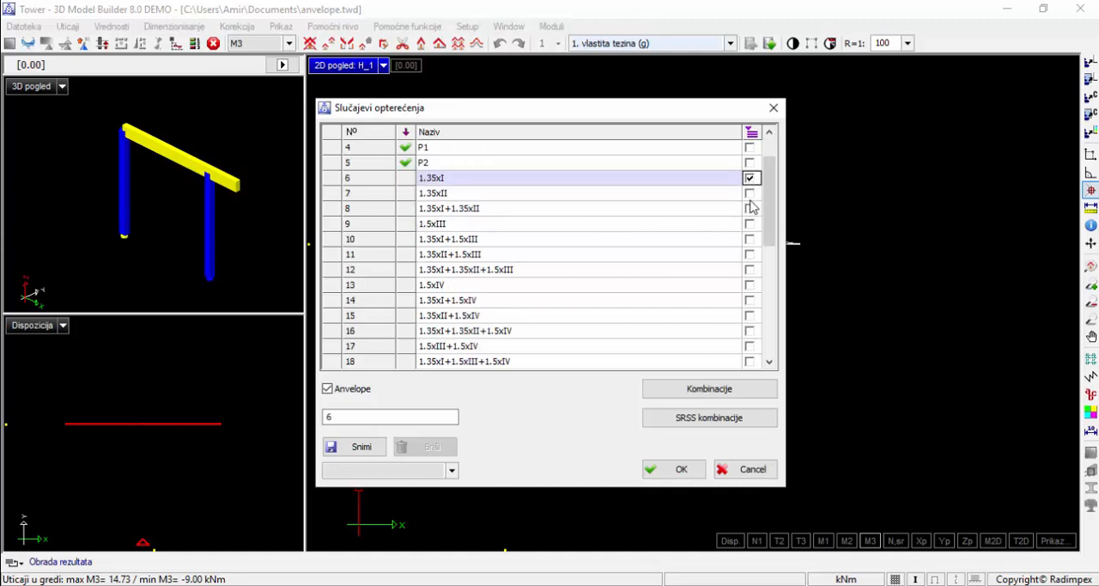
{"action": "left_click", "coordinate": [749, 208]}
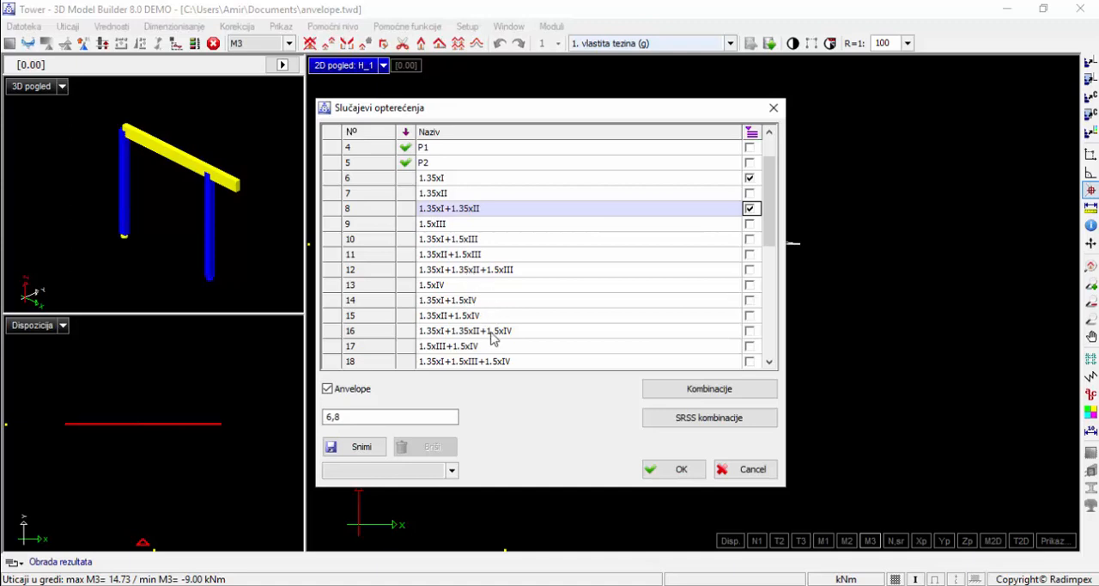
{"action": "scroll", "coordinate": [494, 345], "scroll_direction": "down", "scroll_amount": 1}
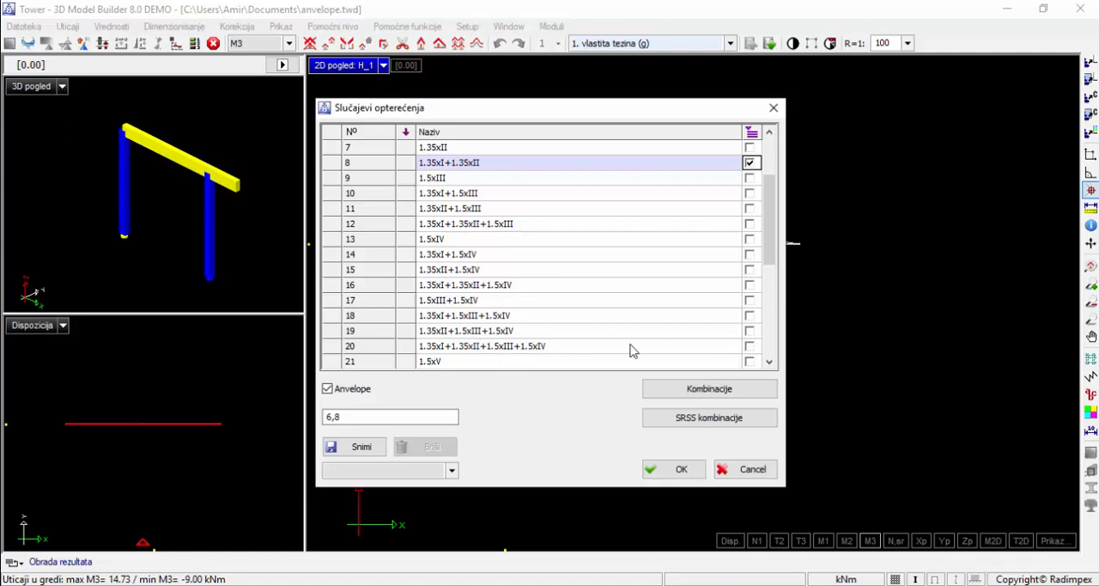
{"action": "left_click", "coordinate": [750, 346]}
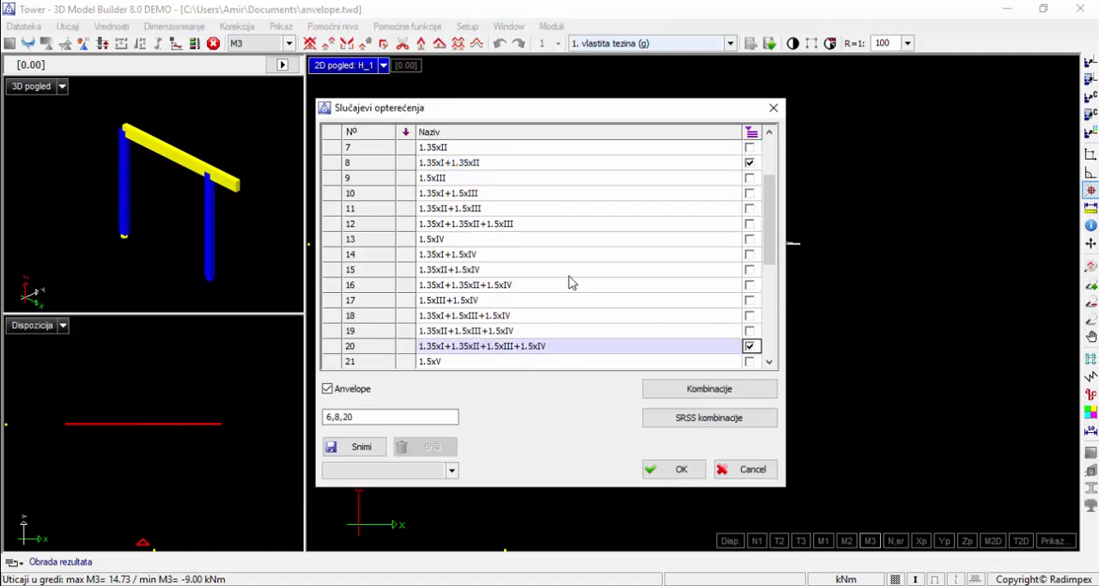
{"action": "left_click", "coordinate": [749, 285]}
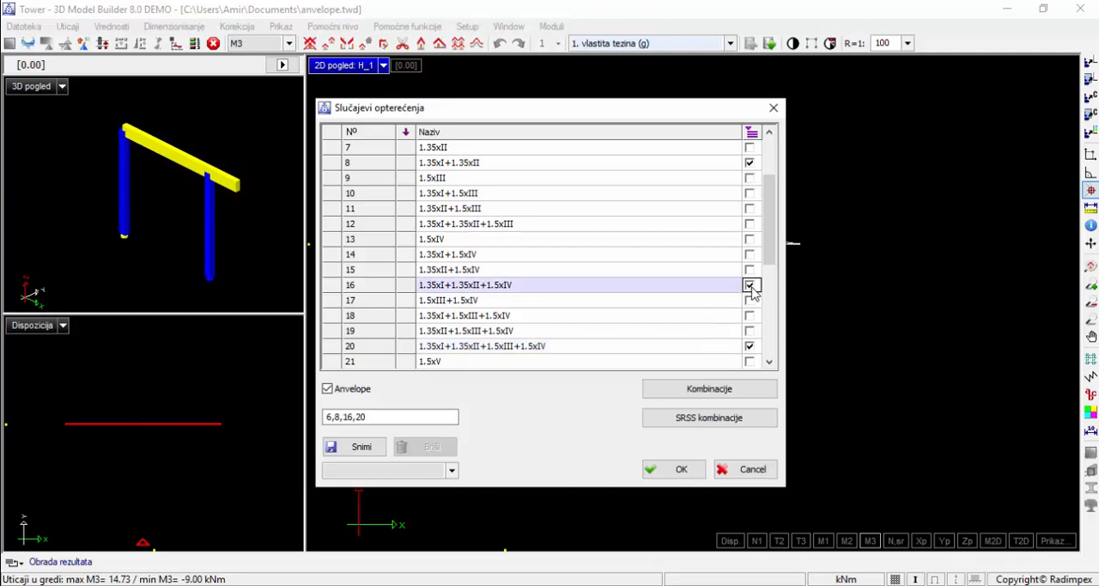
Add combinations 24, 28, 32 and 36 to the envelope and accept the load case settings
{"action": "scroll", "coordinate": [636, 299], "scroll_direction": "down", "scroll_amount": 2}
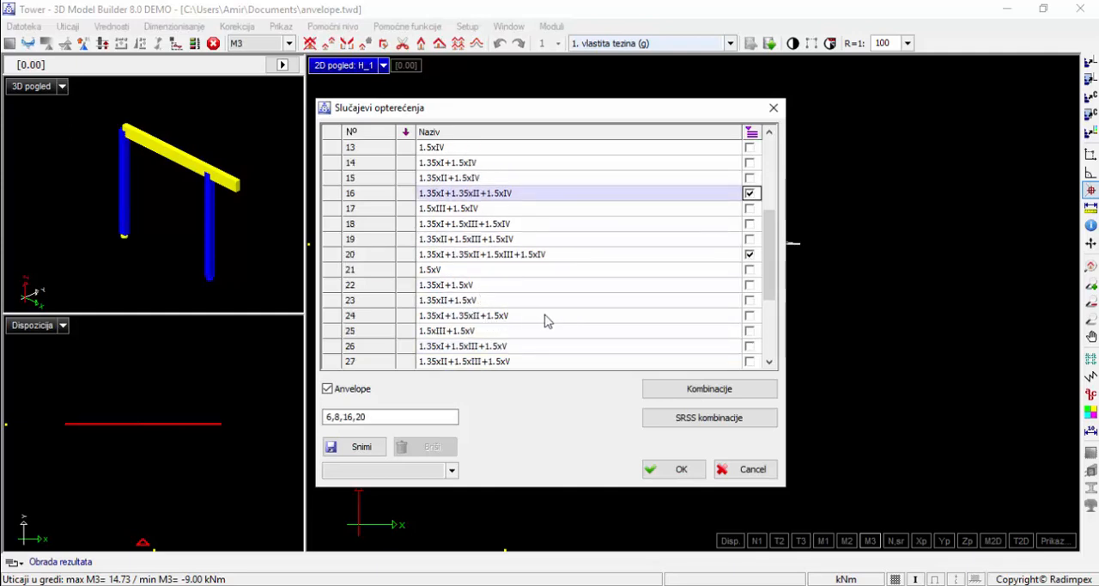
{"action": "left_click", "coordinate": [749, 316]}
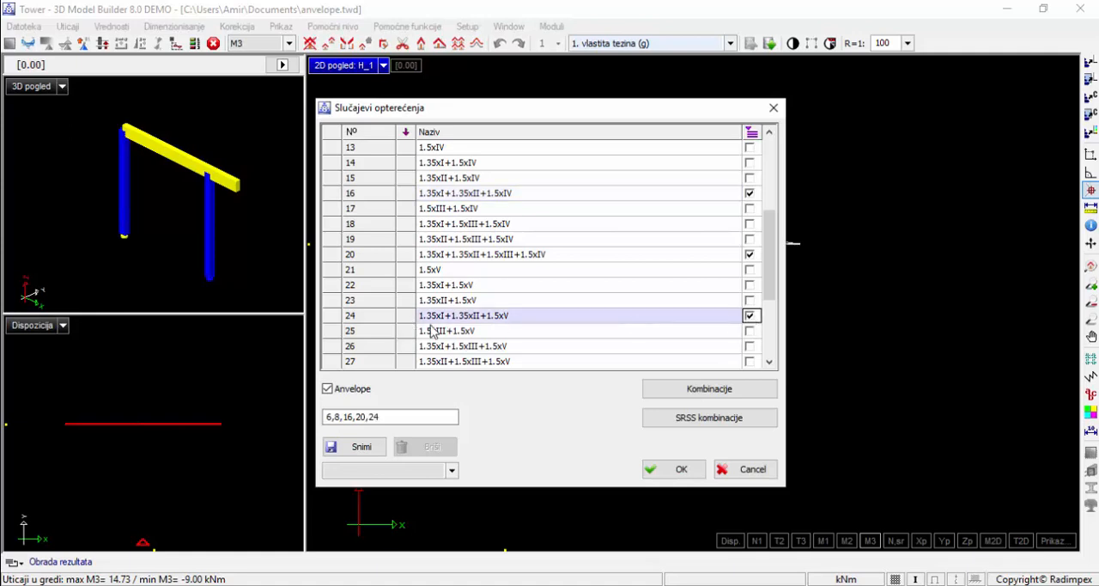
{"action": "scroll", "coordinate": [498, 327], "scroll_direction": "down", "scroll_amount": 1}
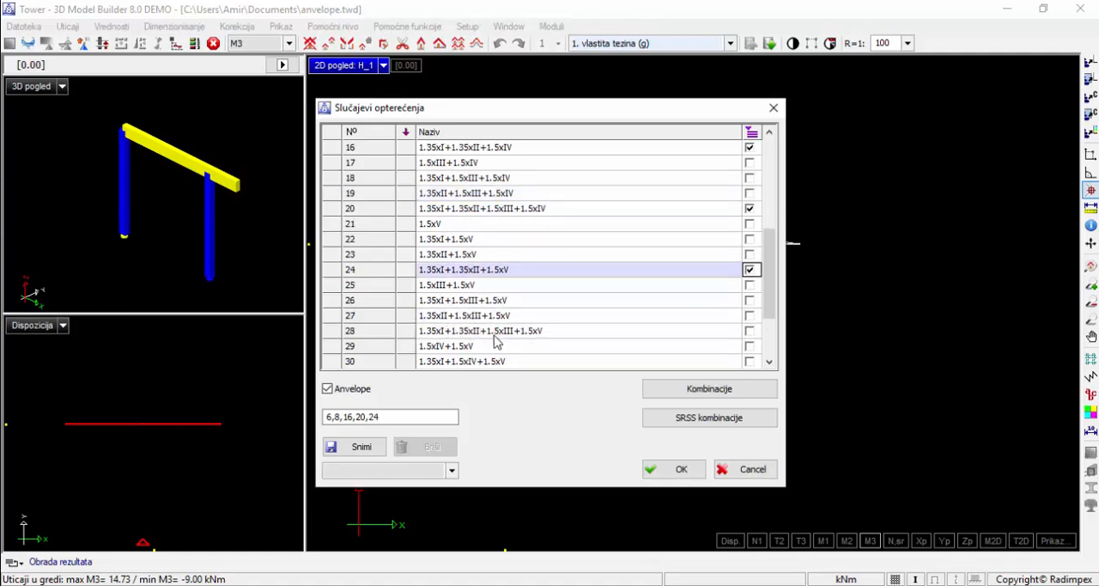
{"action": "left_click", "coordinate": [750, 331]}
{"action": "scroll", "coordinate": [675, 333], "scroll_direction": "down", "scroll_amount": 1}
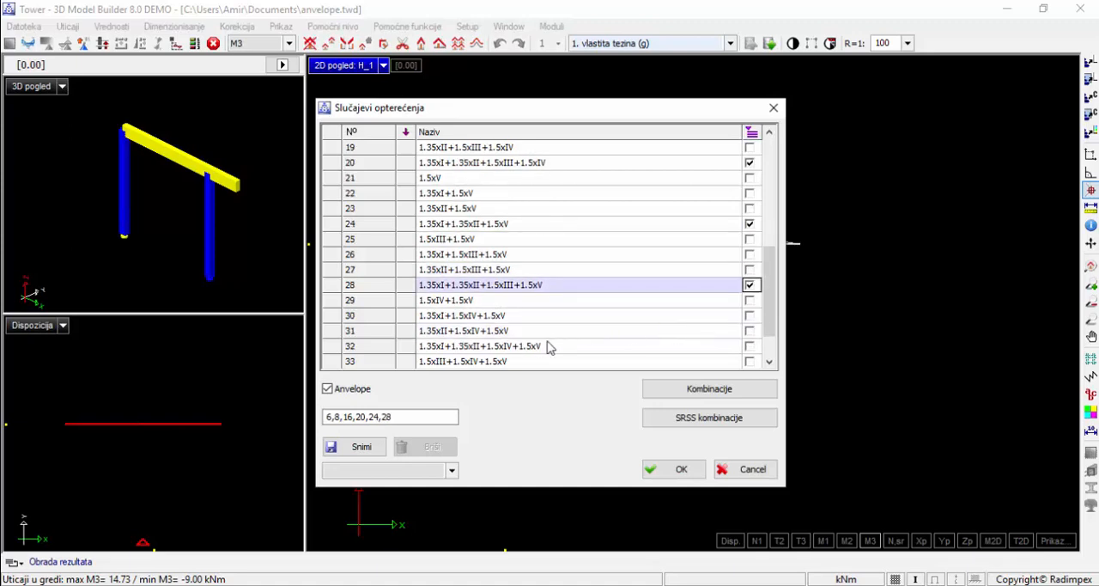
{"action": "left_click", "coordinate": [749, 346]}
{"action": "scroll", "coordinate": [678, 338], "scroll_direction": "down", "scroll_amount": 2}
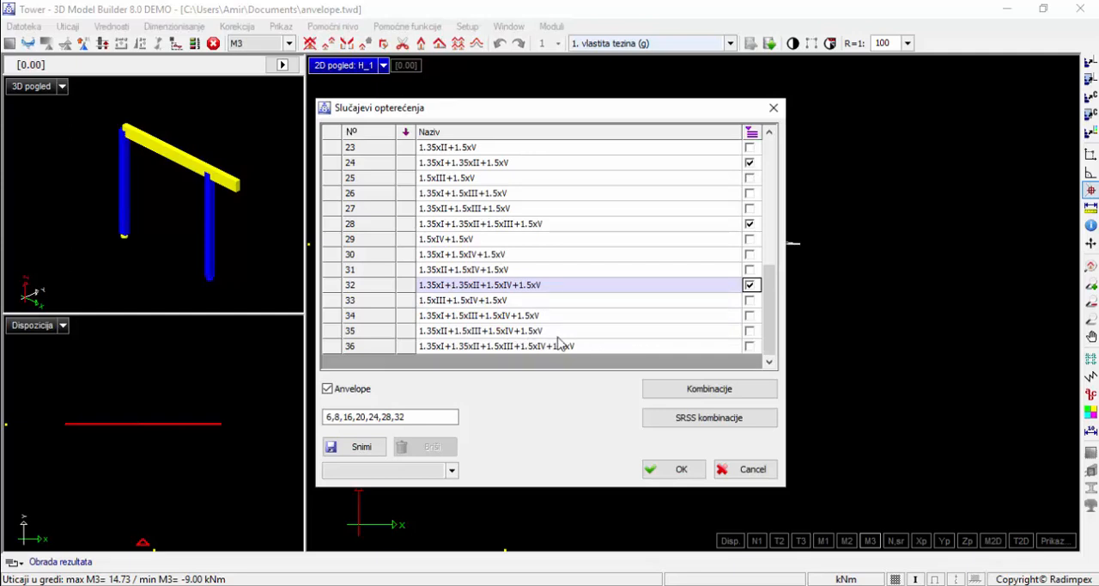
{"action": "left_click", "coordinate": [749, 346]}
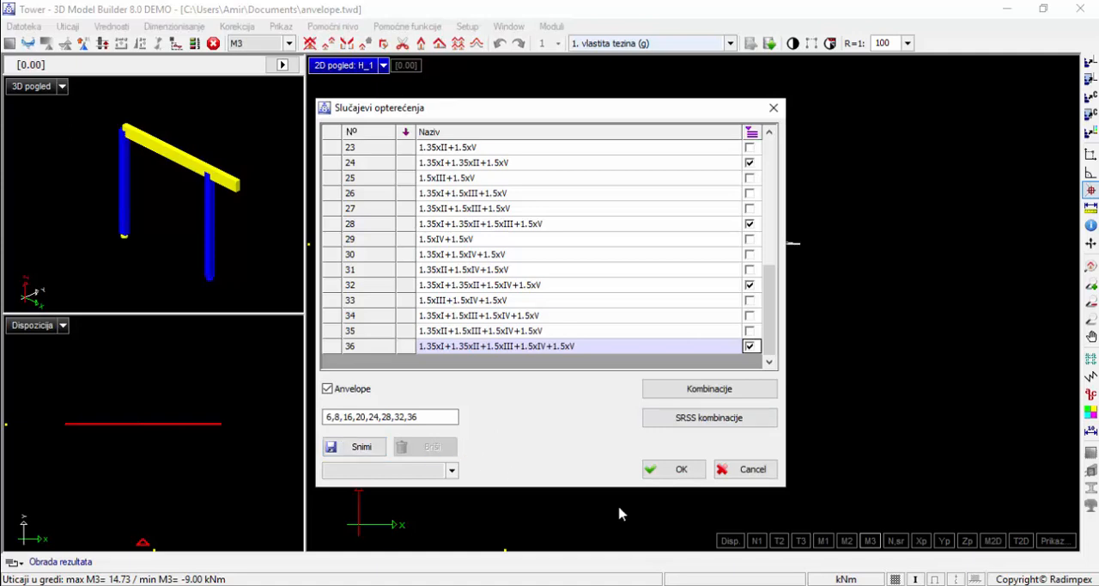
{"action": "left_click", "coordinate": [660, 469]}
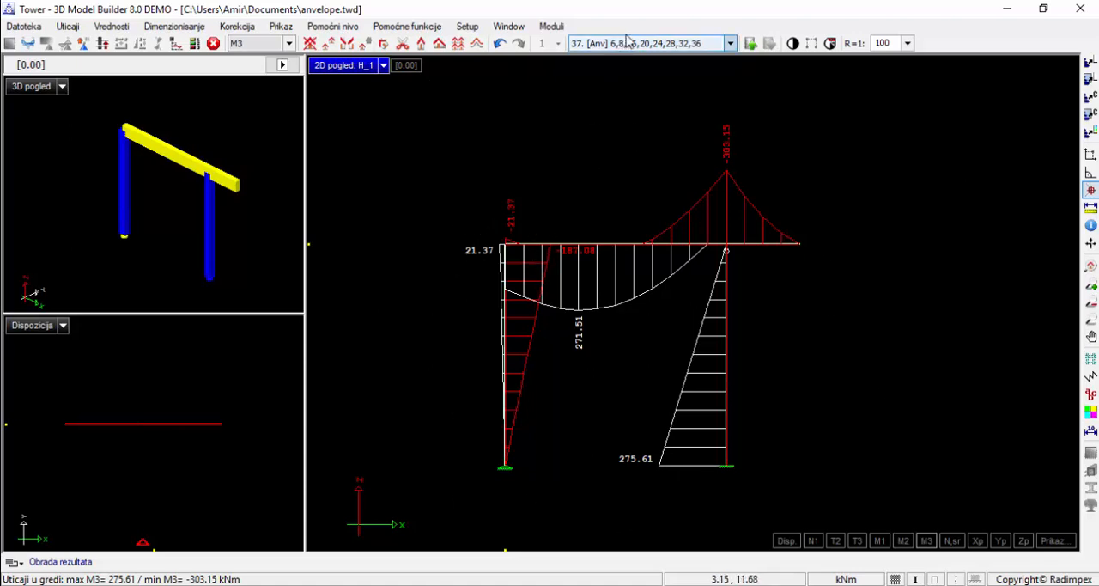
View the envelope's N1 and T2 diagrams, return to M3, and check the load case list while keeping the envelope selected
{"action": "left_click", "coordinate": [813, 540]}
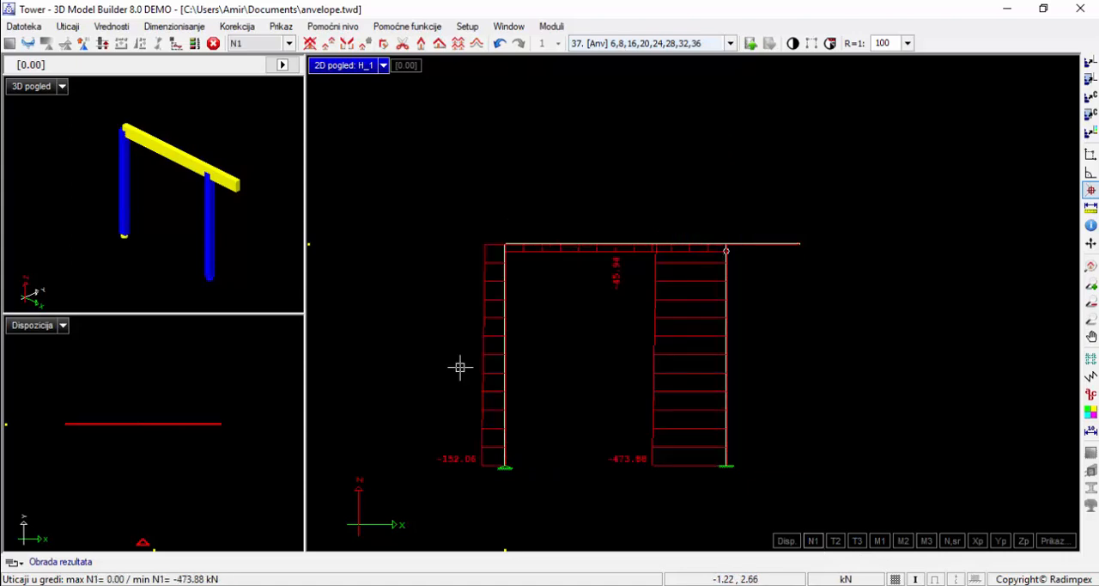
{"action": "left_click", "coordinate": [835, 541]}
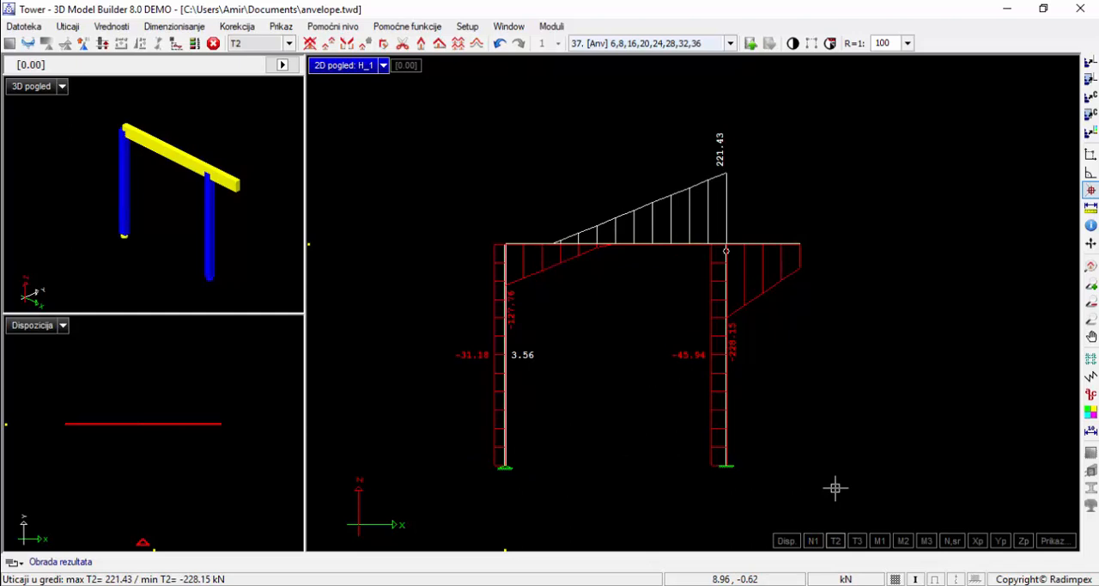
{"action": "left_click", "coordinate": [926, 541]}
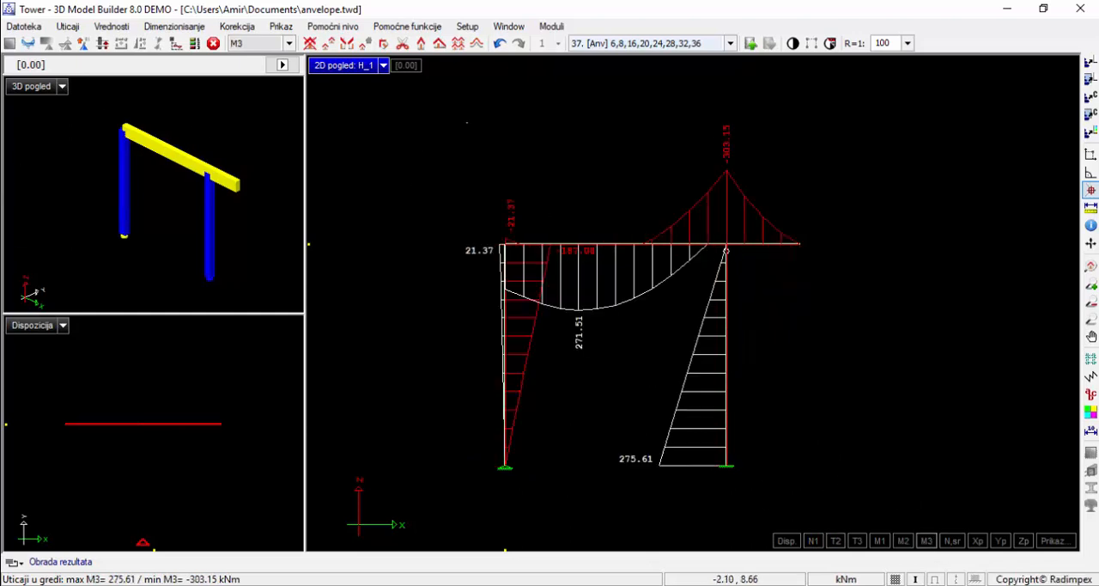
{"action": "left_click", "coordinate": [630, 41]}
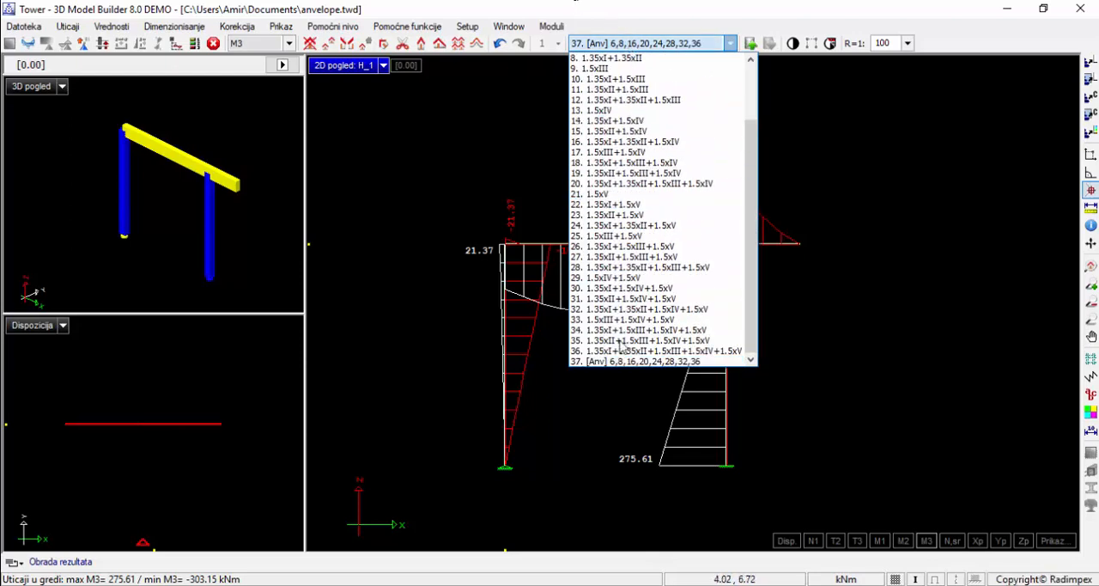
{"action": "left_click", "coordinate": [626, 420]}
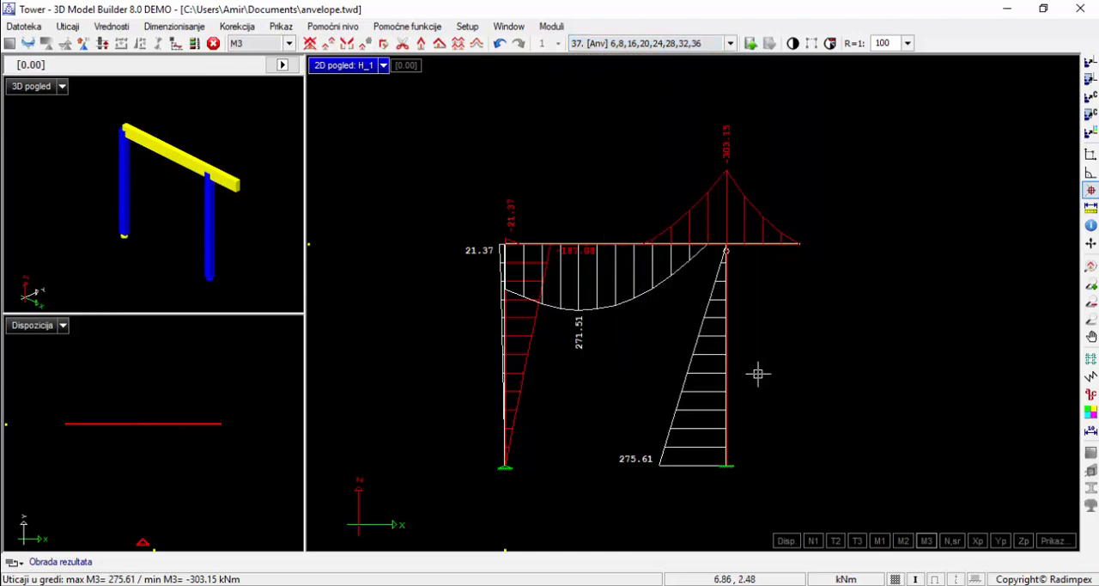